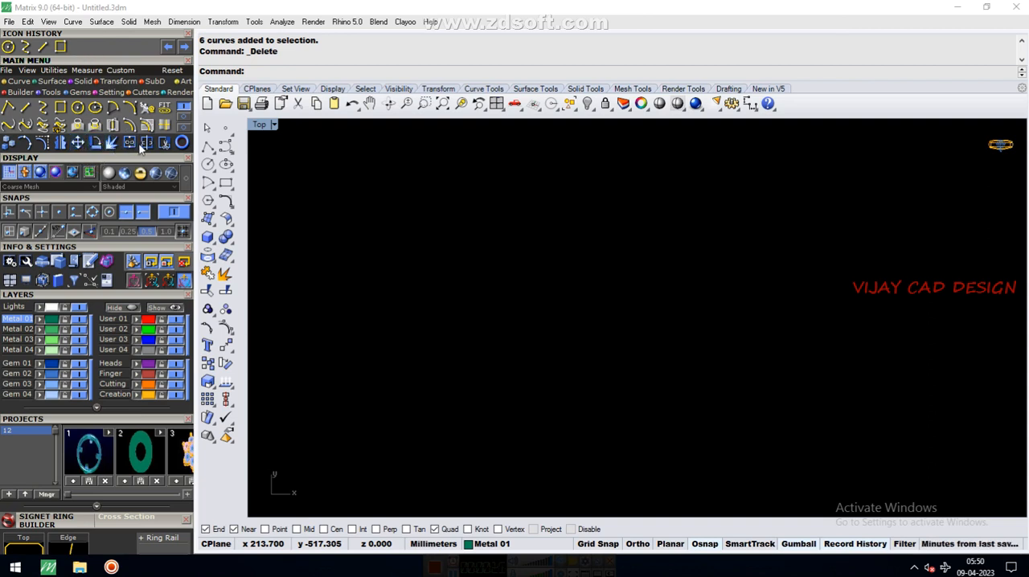
key(Escape)
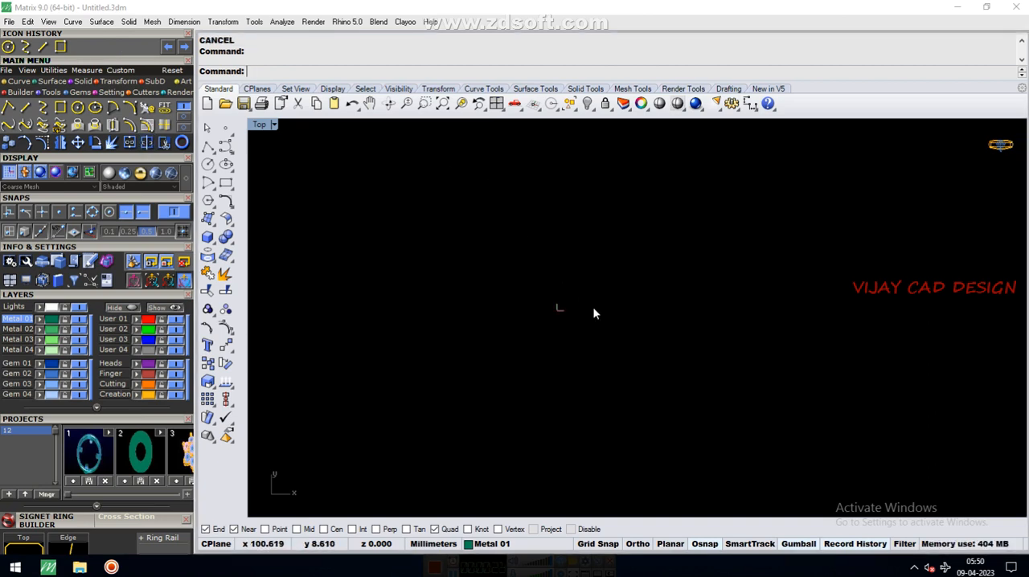
scroll(555, 306, up, 6)
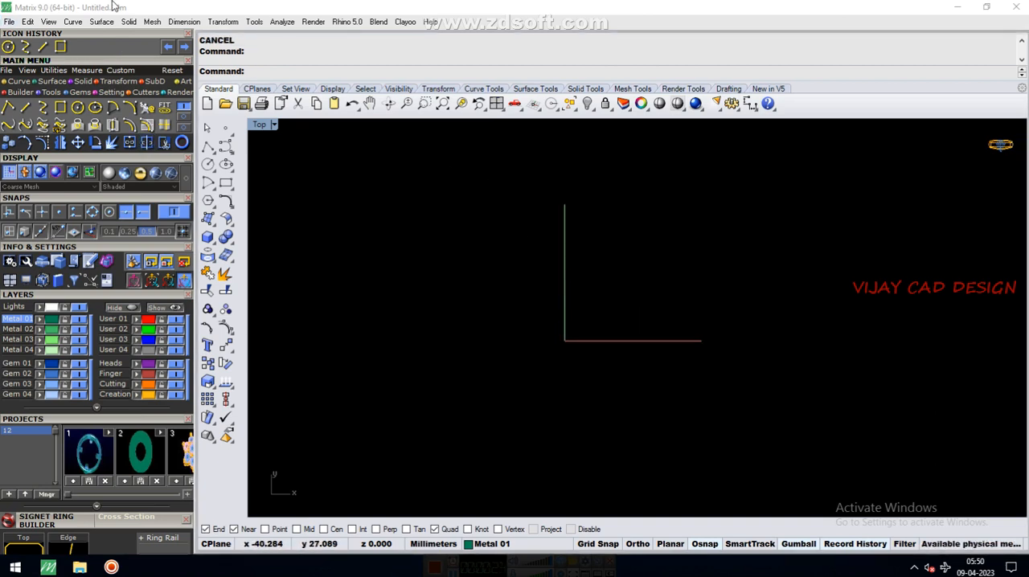
click(497, 105)
double_click(263, 128)
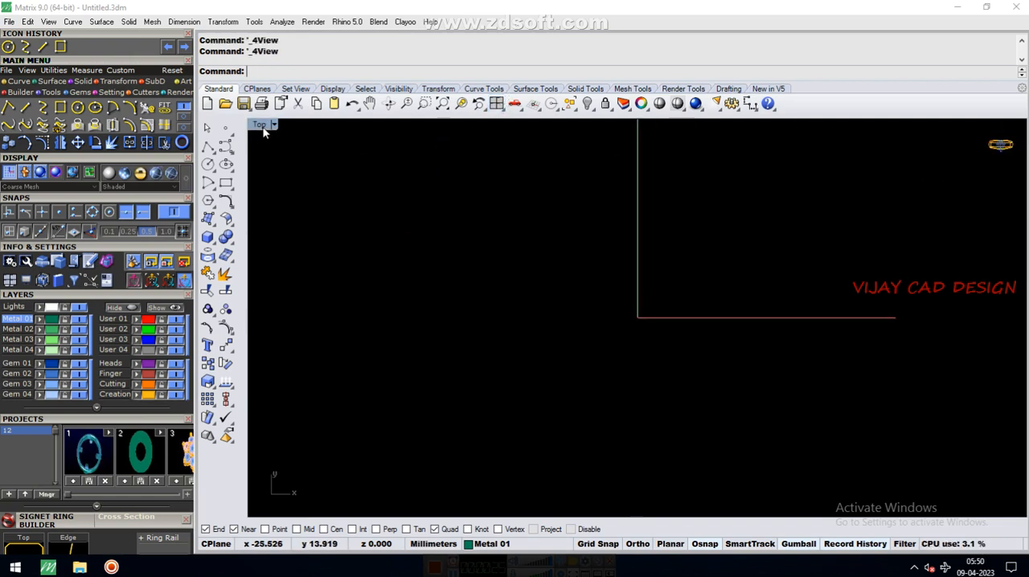
scroll(656, 398, down, 4)
scroll(662, 342, up, 6)
scroll(623, 328, down, 3)
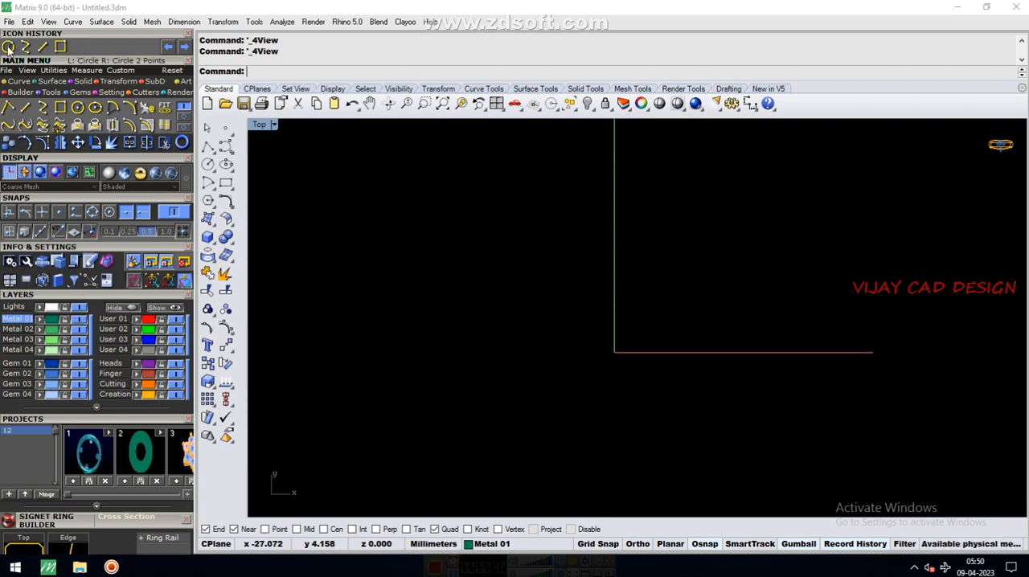
Draw a freehand circle in the Top view, left of the vertical axis and above the horizontal axis
click(9, 143)
click(477, 267)
click(486, 317)
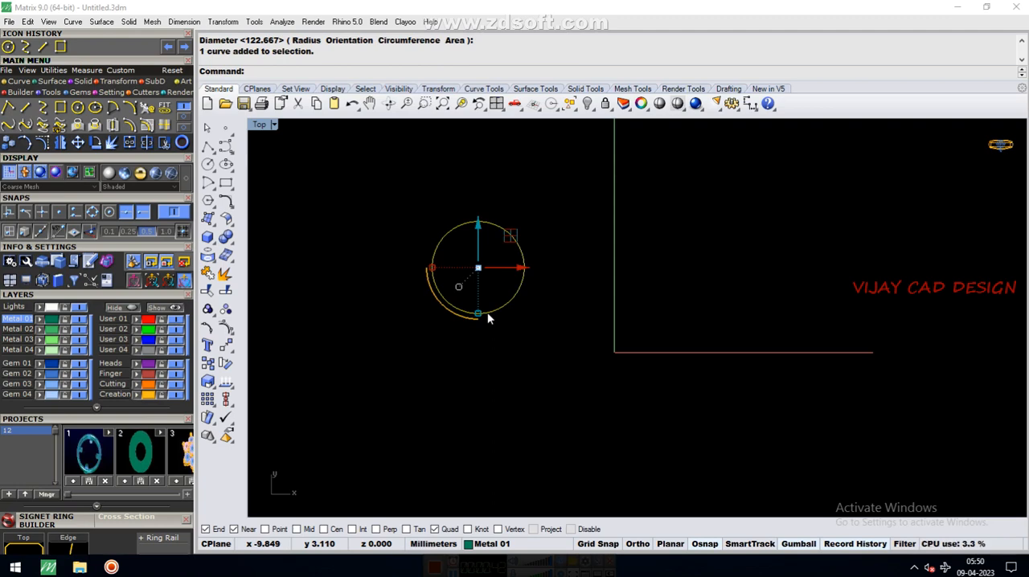
click(488, 295)
click(494, 311)
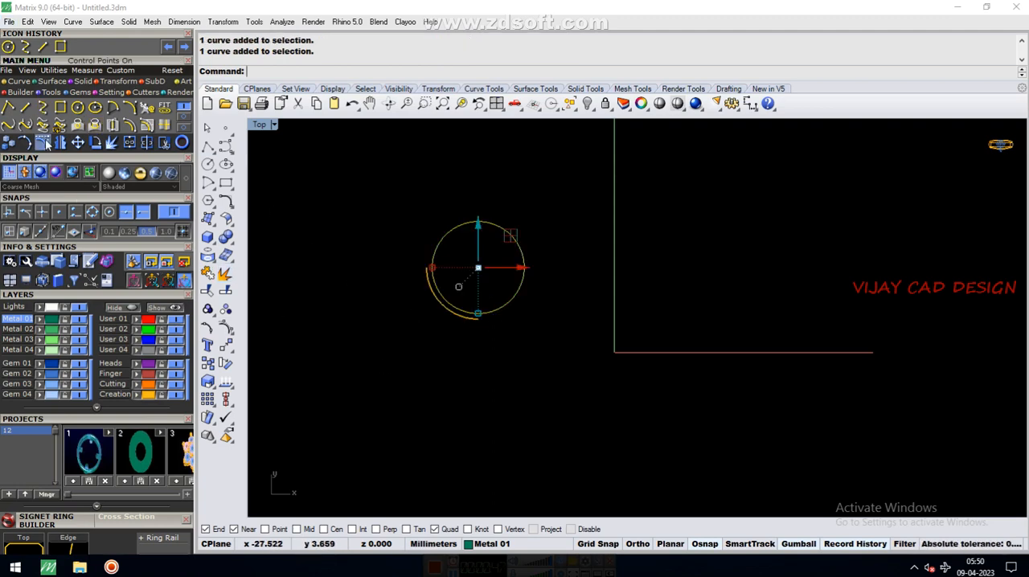
Draw a roughly square rectangle below the circle, about as wide as the circle, and clear the selection
click(59, 46)
click(486, 365)
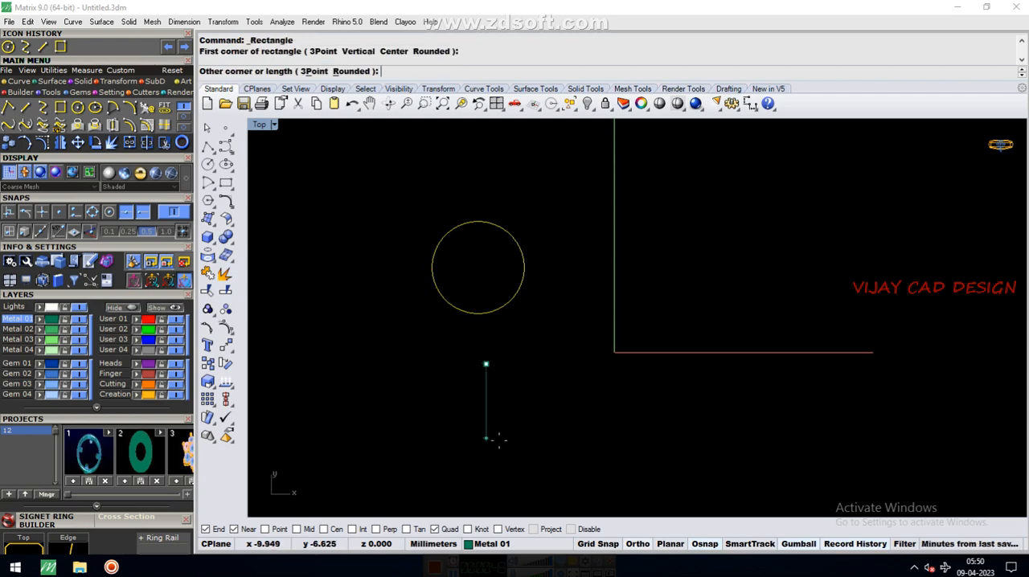
click(578, 457)
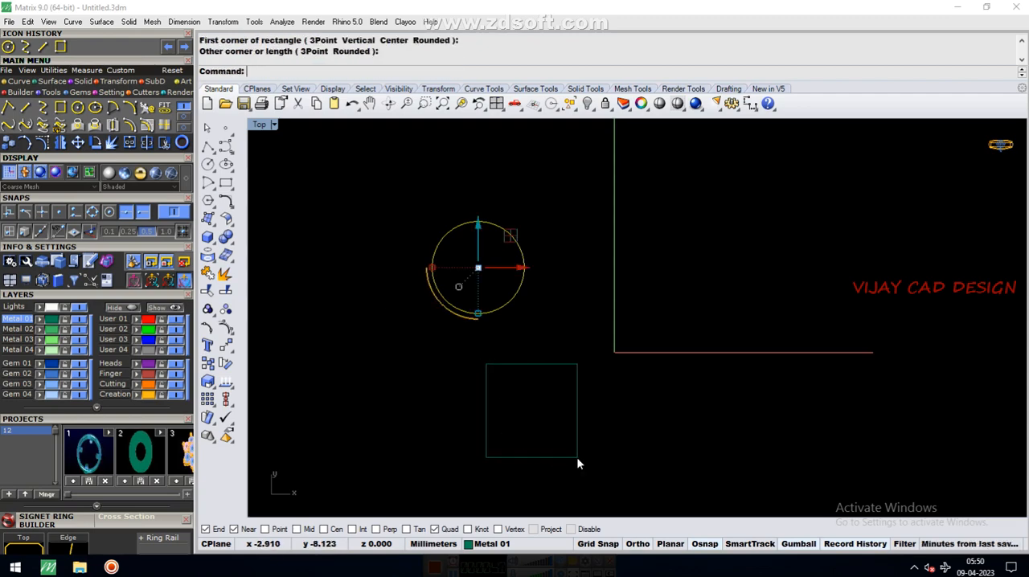
key(Escape)
key(Escape)
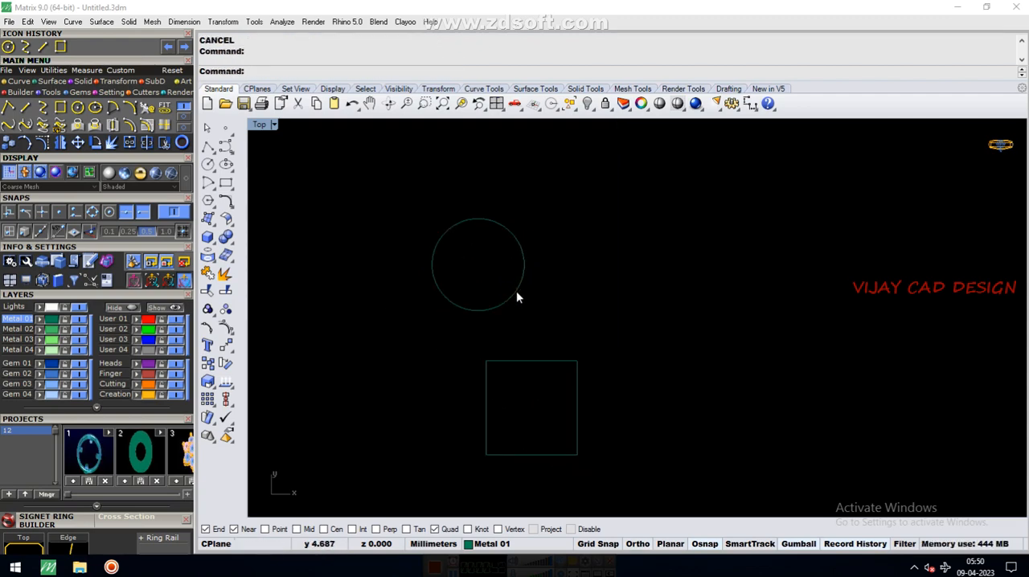
Copy the circle to six scattered freehand positions on its right side and undo the copying
click(519, 296)
click(8, 142)
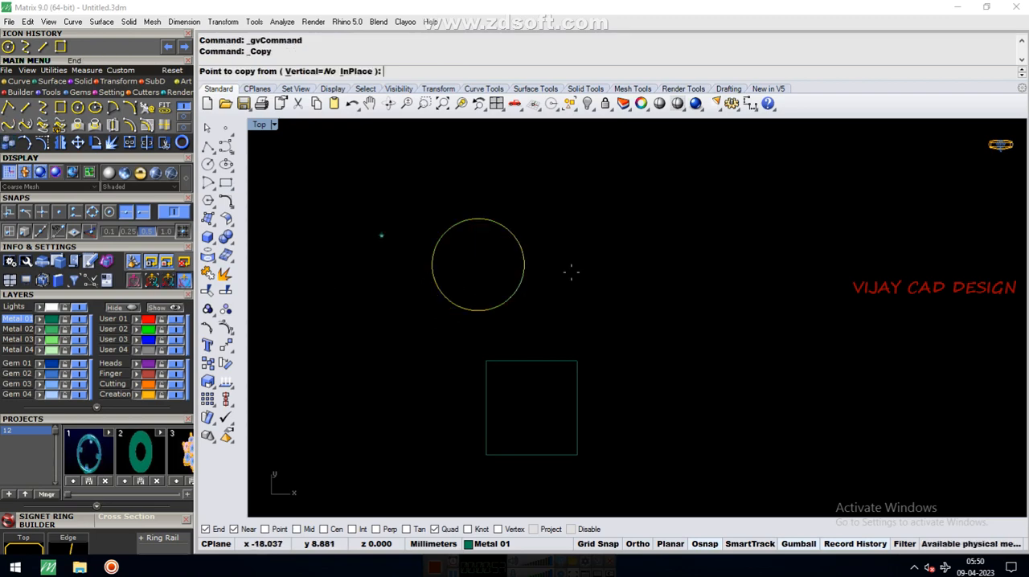
click(640, 282)
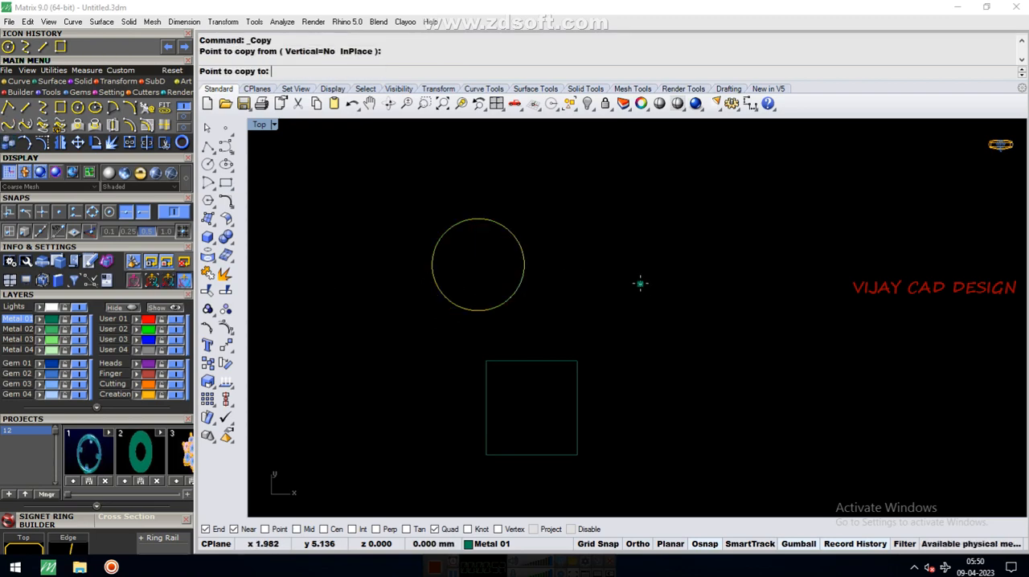
click(747, 285)
click(793, 209)
click(866, 292)
click(894, 218)
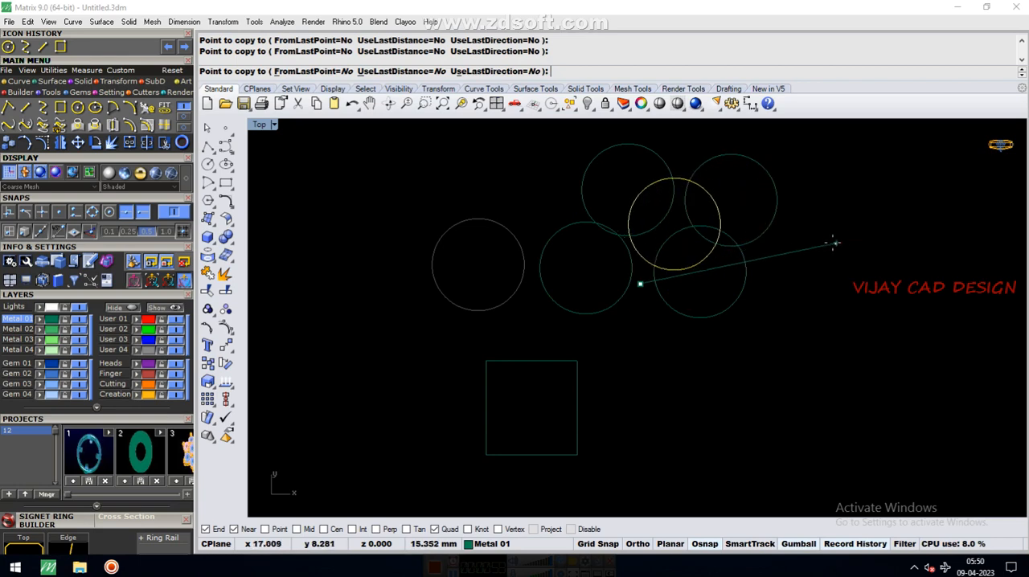
click(829, 243)
click(803, 316)
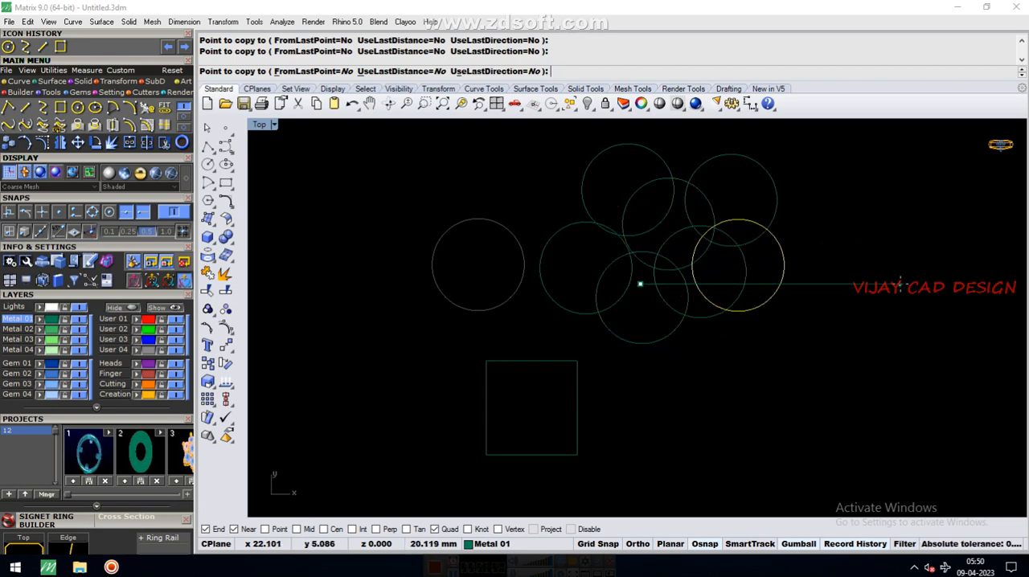
key(Escape)
key(Escape)
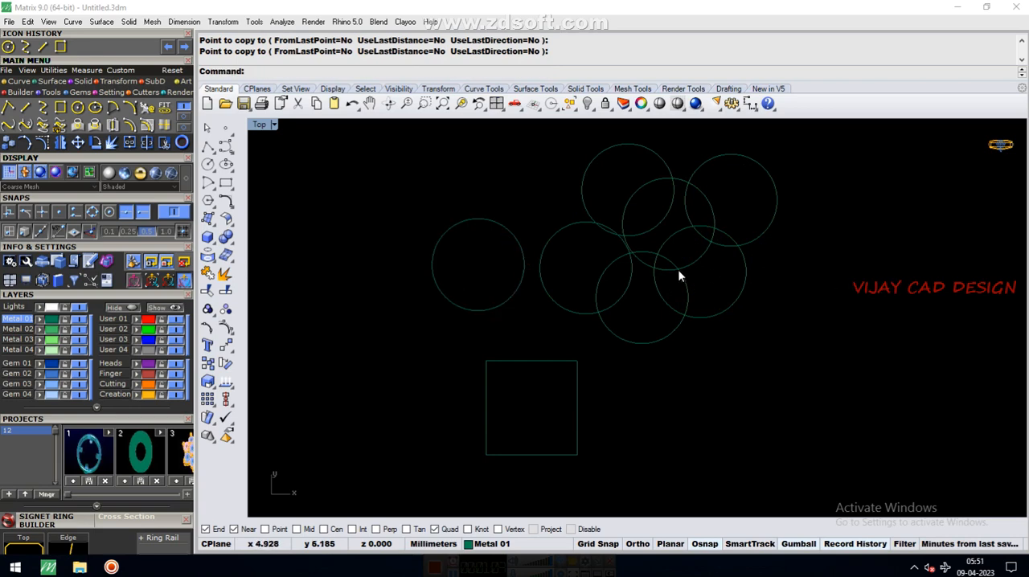
key(ctrl+z)
Copy the circle several times along a straight horizontal row with overlapping freehand spacing, and undo the copying
click(503, 300)
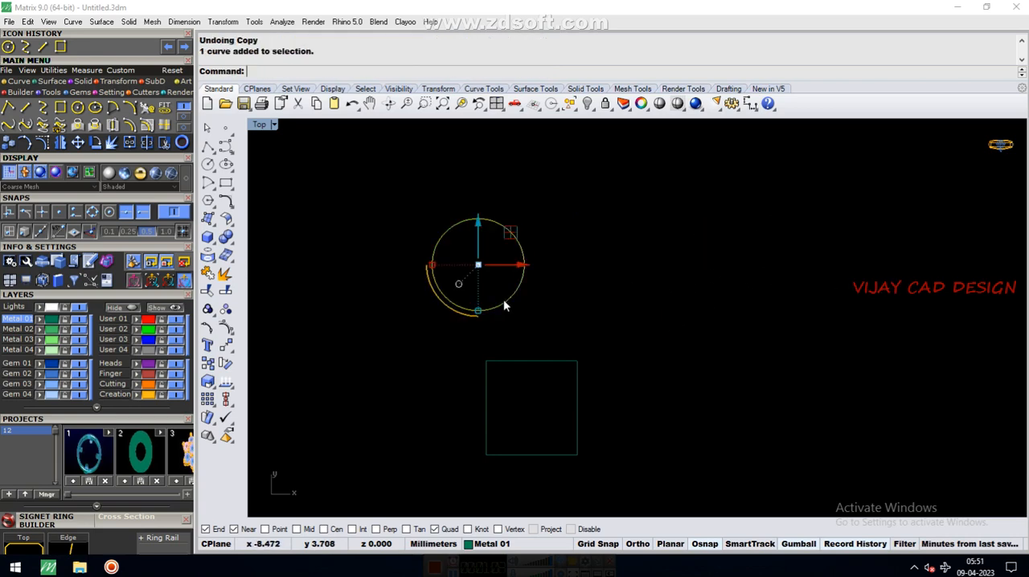
click(8, 144)
click(611, 282)
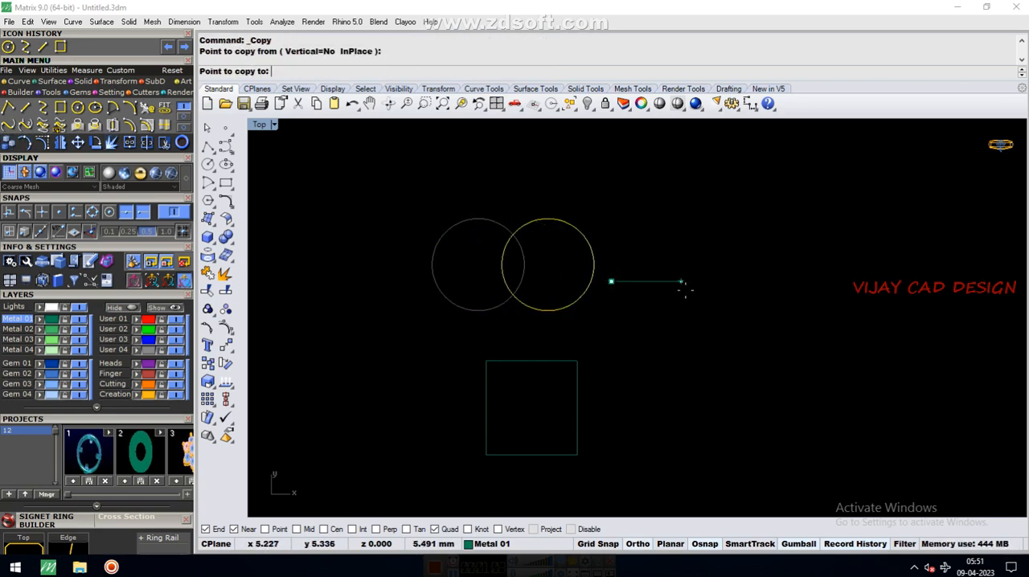
click(680, 286)
click(752, 283)
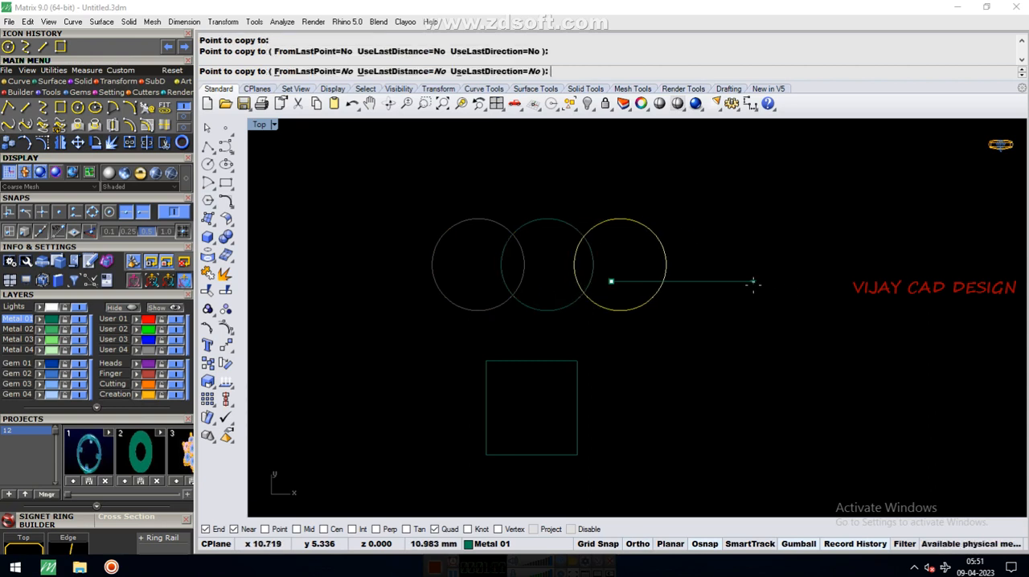
click(829, 283)
click(881, 283)
click(947, 282)
click(987, 281)
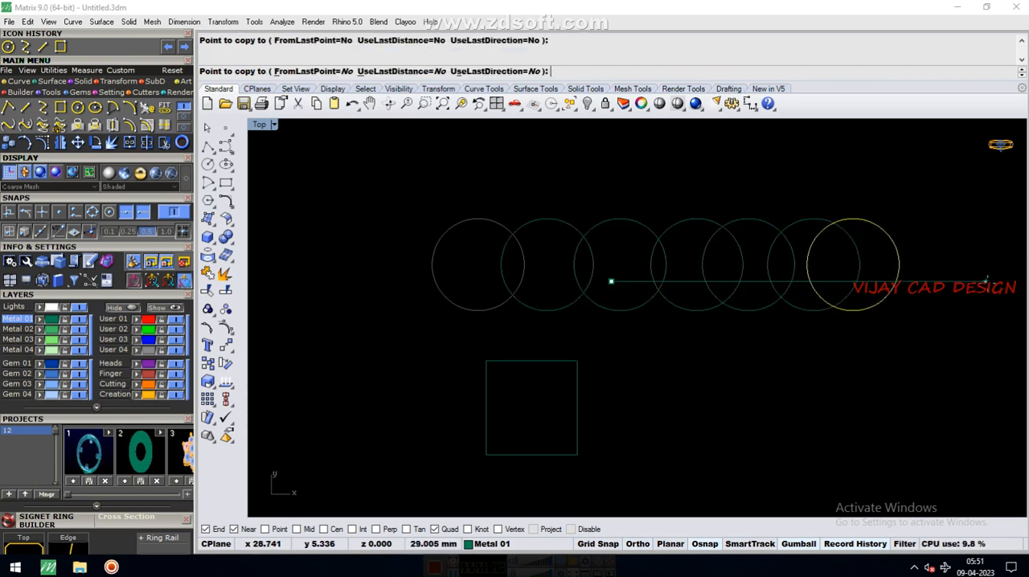
right_click(893, 291)
key(ctrl+z)
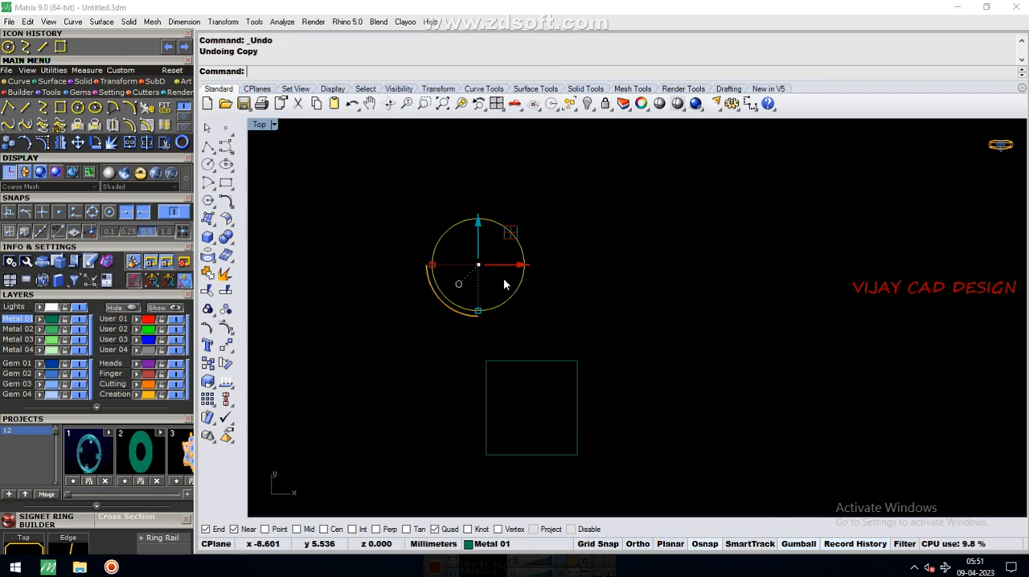
Copy the circle about 4.7 mm horizontally to the right and set FromLastPoint, UseLastDistance and UseLastDirection to Yes
click(5, 144)
click(637, 304)
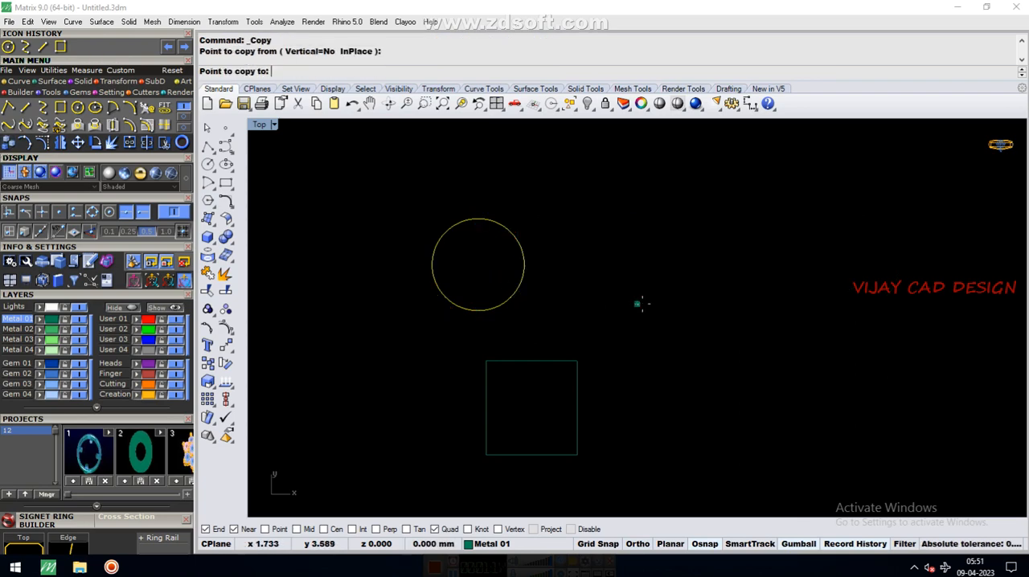
click(698, 306)
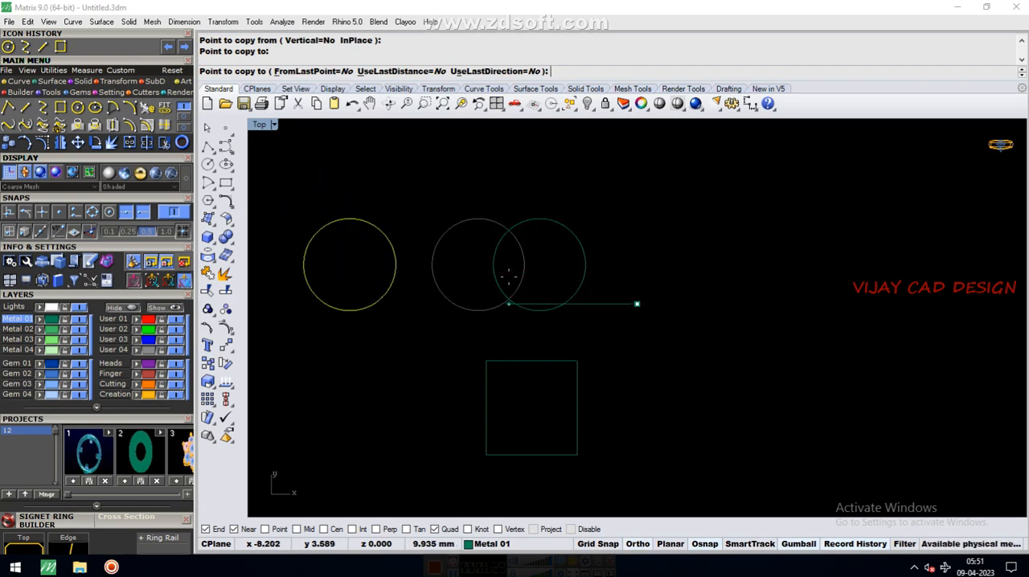
click(321, 73)
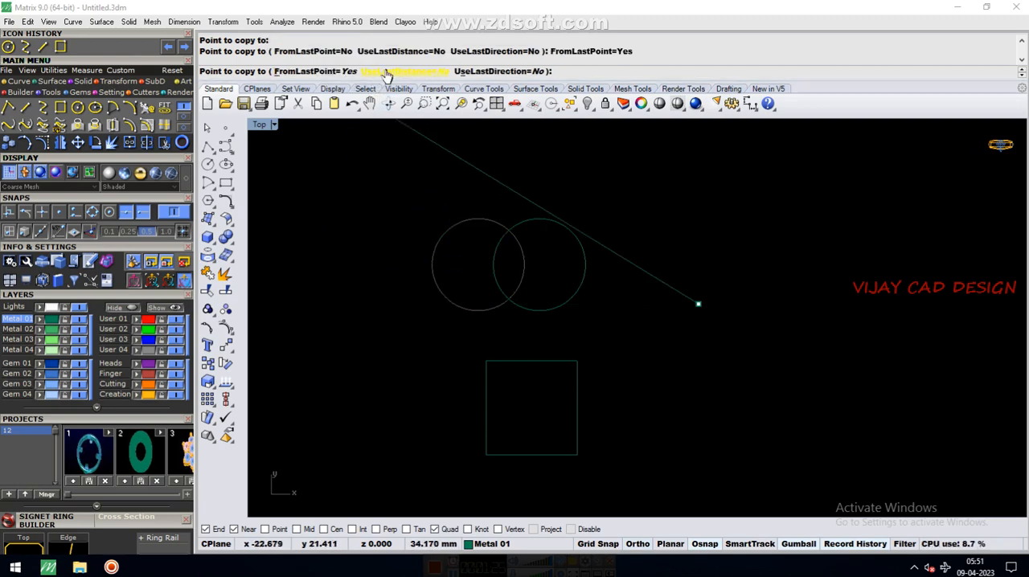
click(390, 73)
click(487, 72)
Place eight more evenly spaced copies to complete a horizontal row of ten overlapping circles, and finish copying
click(808, 282)
click(853, 283)
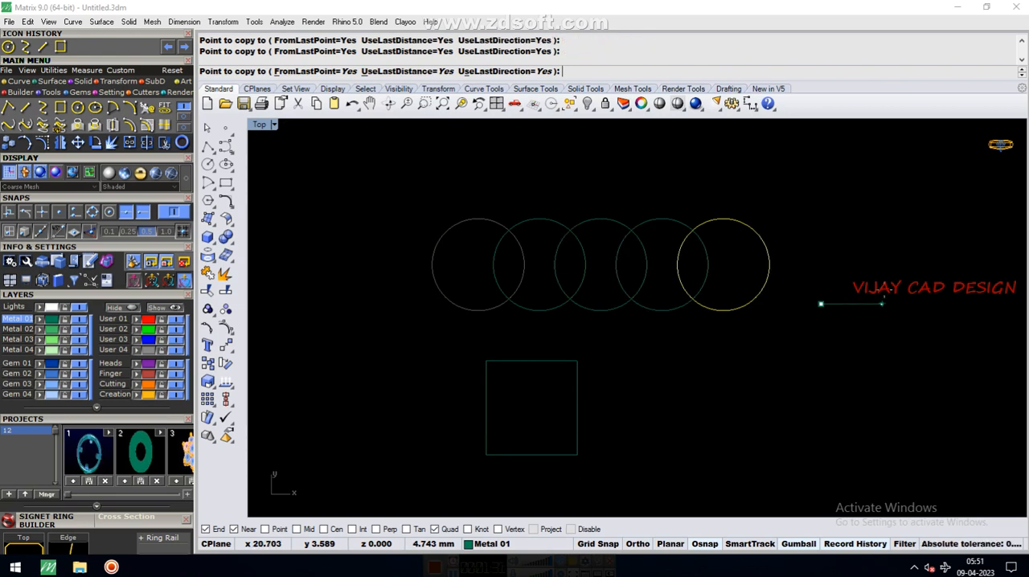
scroll(345, 277, down, 6)
click(693, 294)
click(748, 297)
click(804, 298)
click(837, 295)
click(844, 295)
click(855, 295)
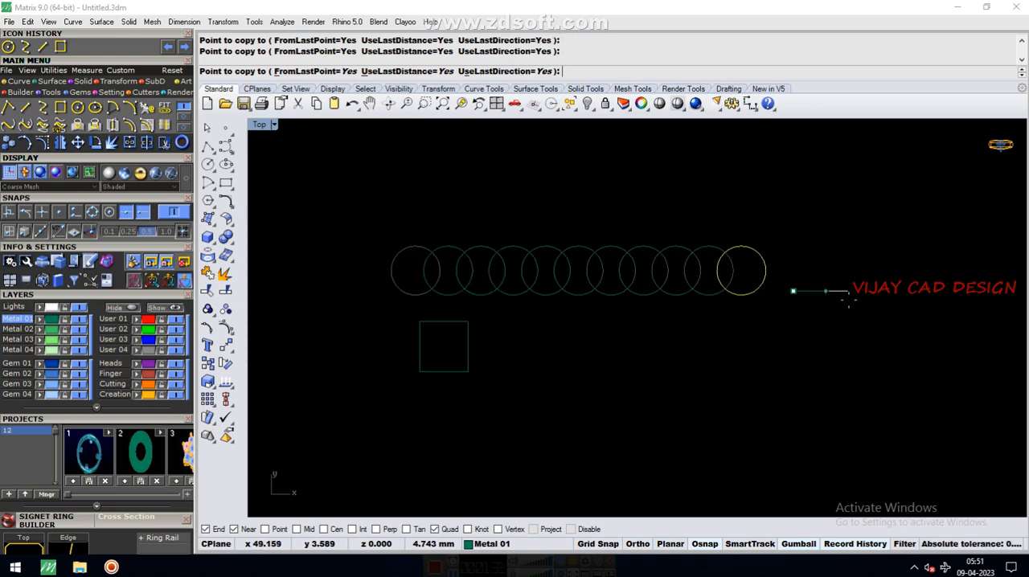
key(Return)
key(Escape)
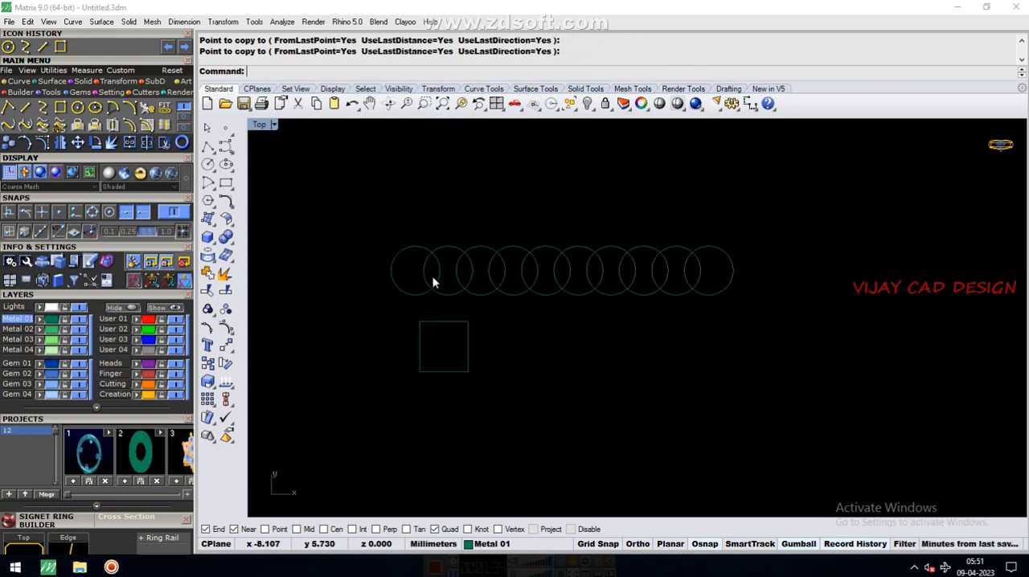
drag(400, 277, 724, 314)
scroll(510, 276, up, 3)
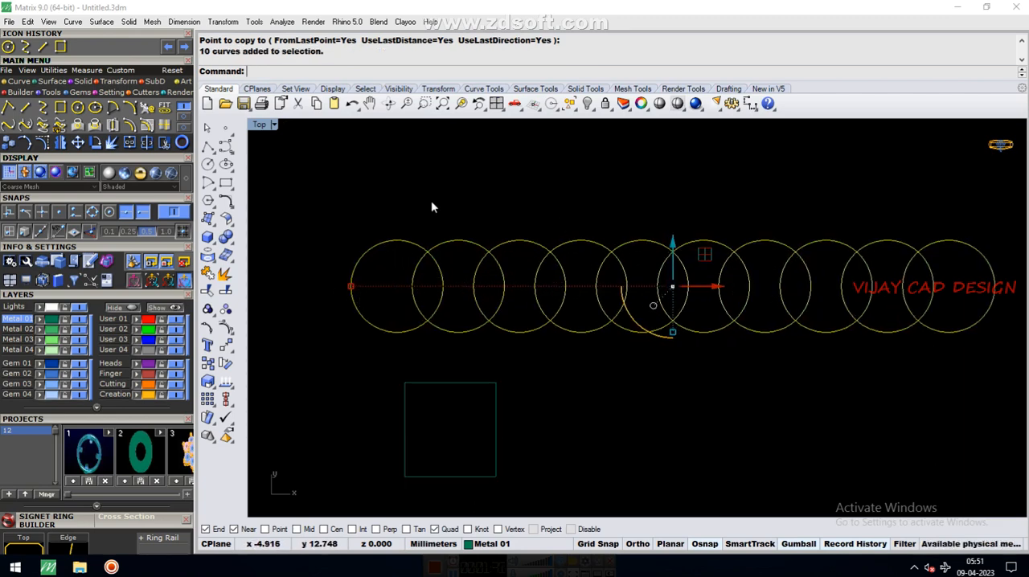
scroll(614, 237, down, 2)
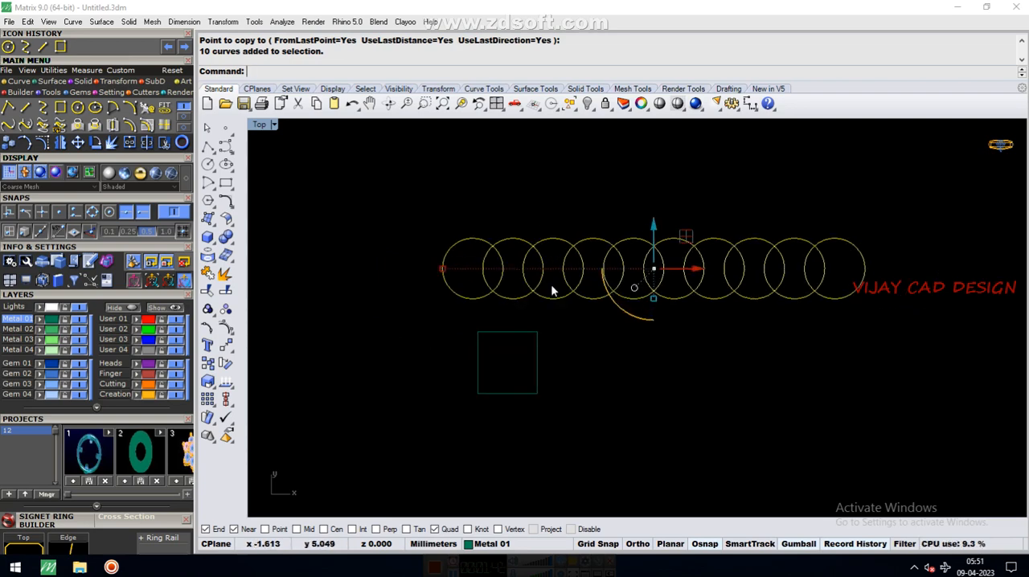
key(Escape)
drag(351, 196, 906, 322)
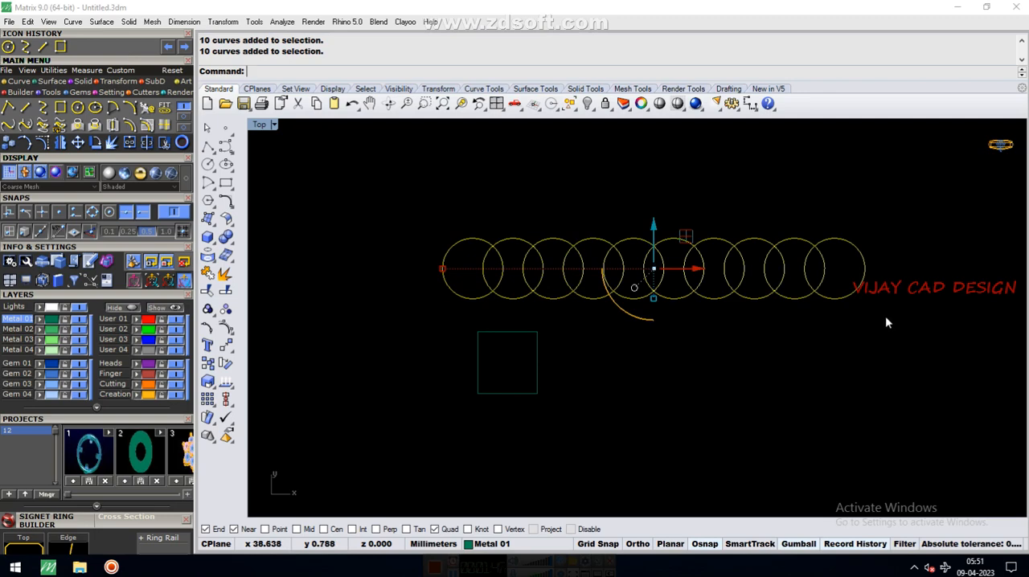
key(Escape)
Using all ten overlapping circles as trimming objects, trim the two inner arcs from the overlap of the first two circles on the left
click(473, 299)
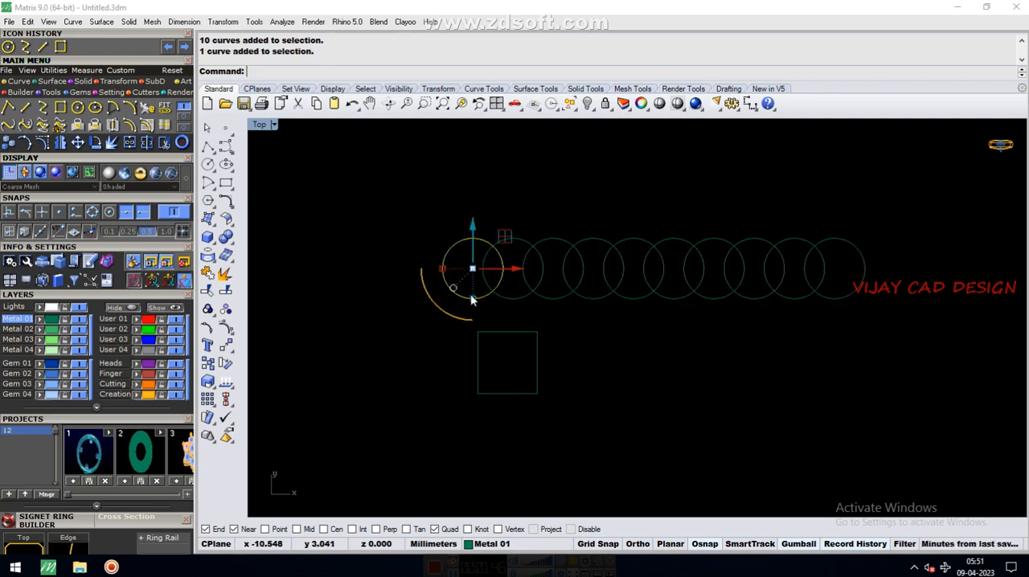
shift+click(510, 299)
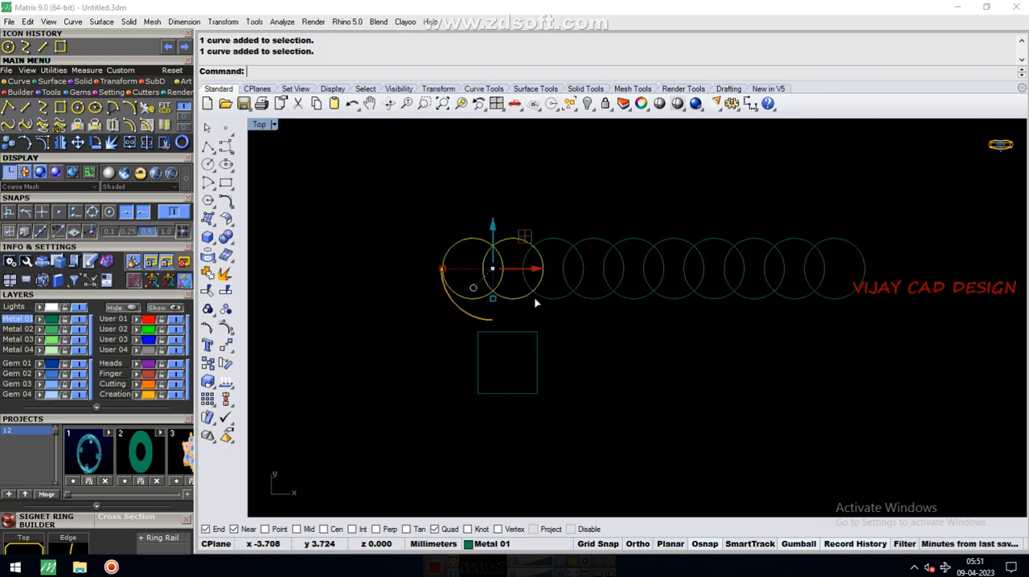
shift+click(555, 298)
shift+click(583, 297)
shift+click(621, 298)
shift+click(672, 299)
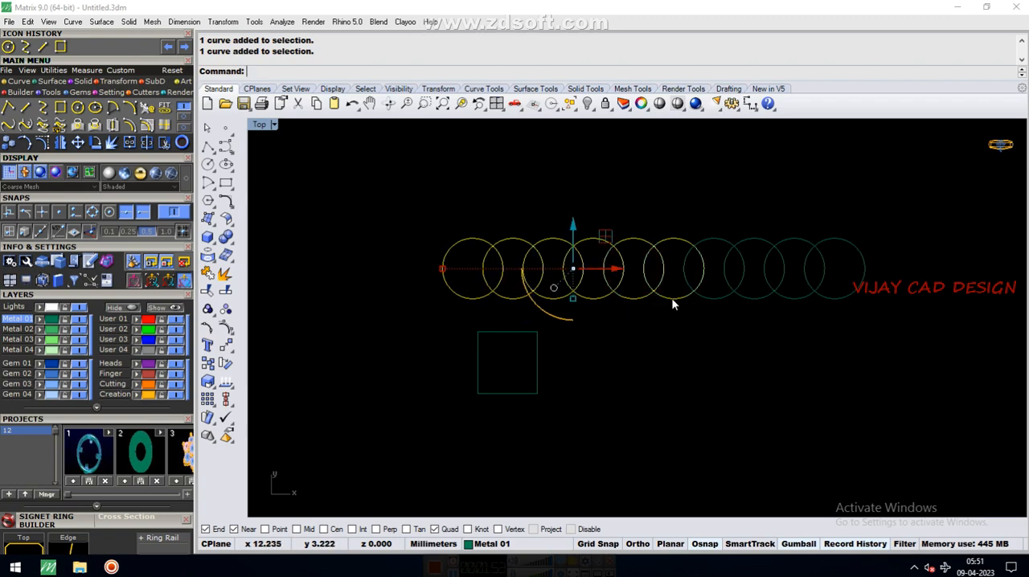
shift+click(711, 301)
shift+click(758, 297)
shift+click(785, 298)
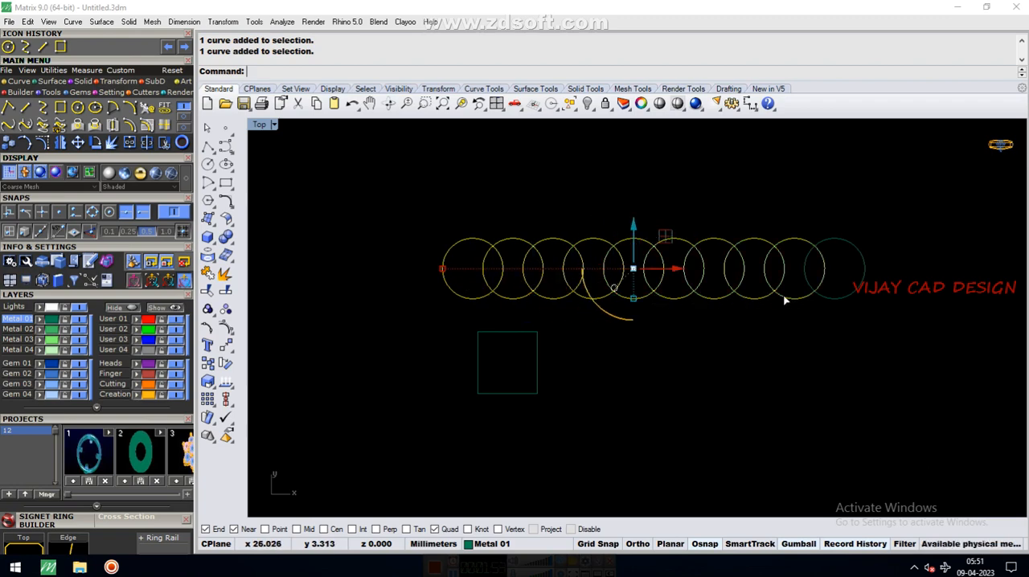
shift+click(819, 295)
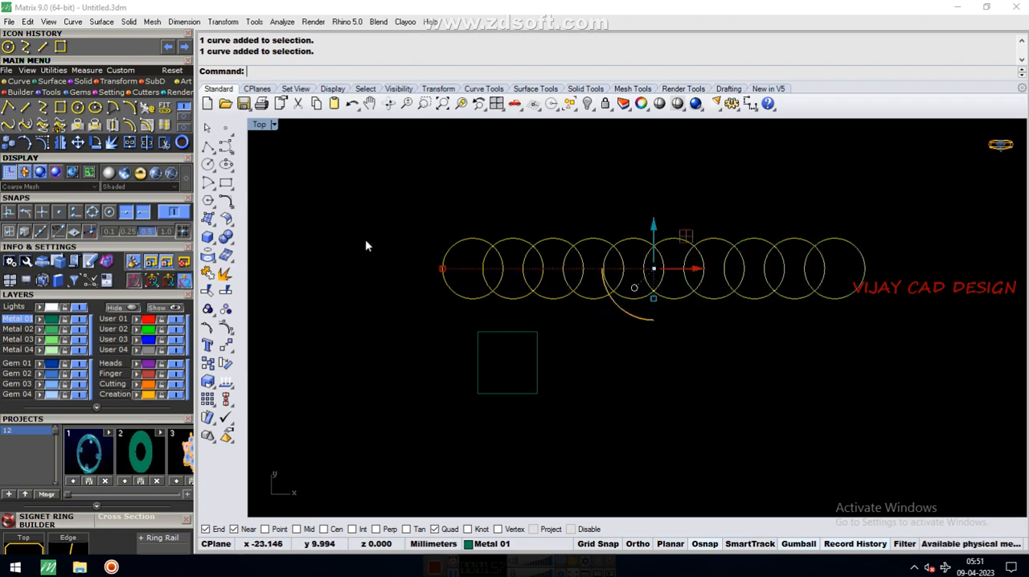
click(164, 143)
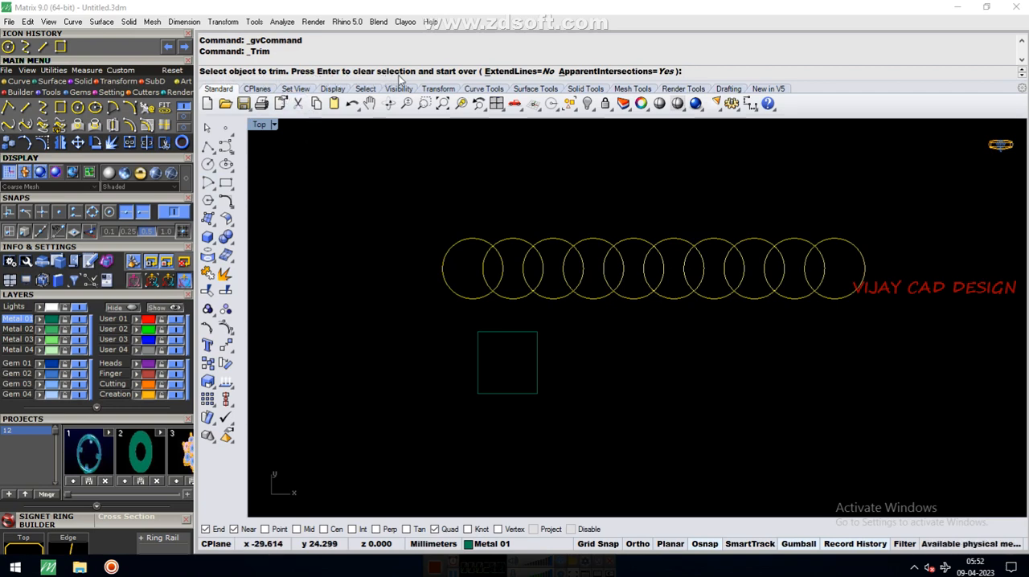
click(486, 270)
click(504, 278)
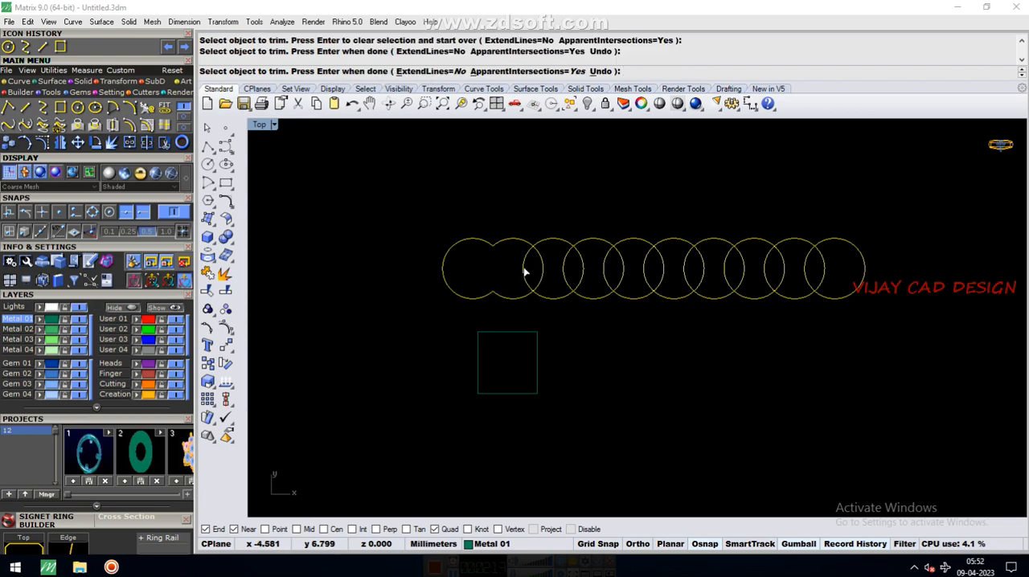
Trim the inner arcs from the remaining circle overlaps so only the scalloped outer outline is left, and finish trimming
click(525, 273)
click(543, 278)
click(564, 278)
click(582, 278)
click(605, 281)
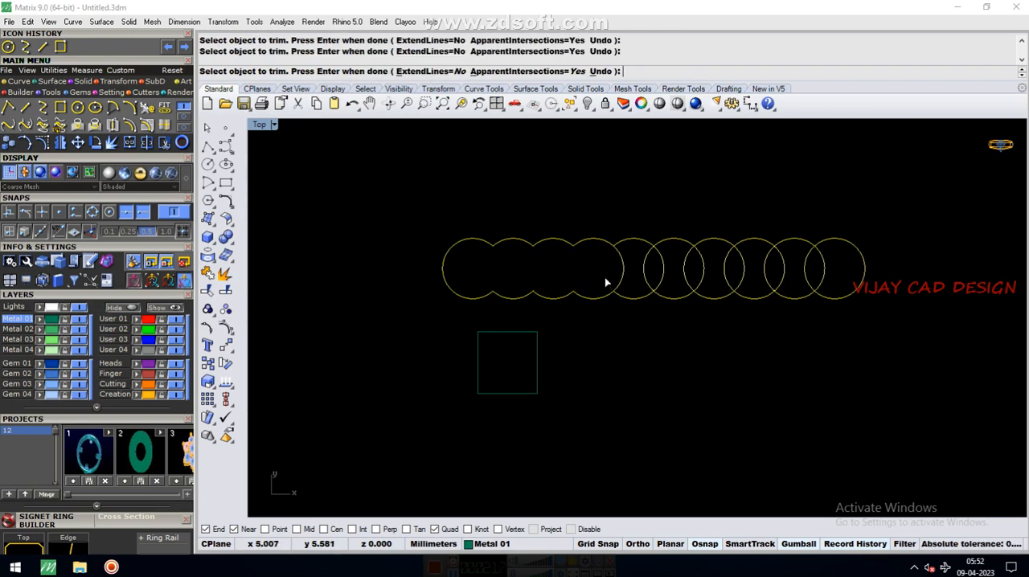
click(694, 292)
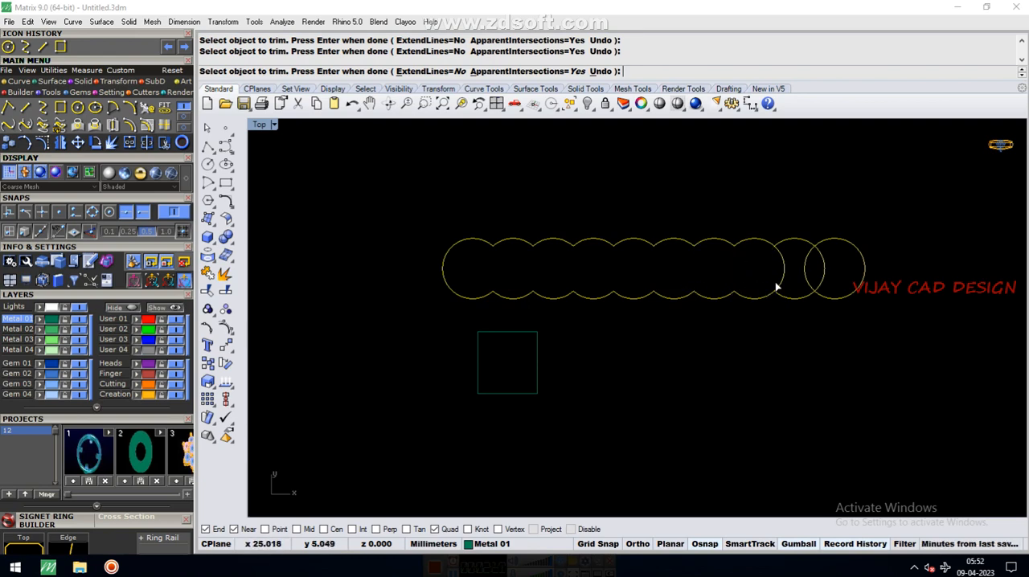
click(805, 285)
click(821, 282)
scroll(568, 273, down, 2)
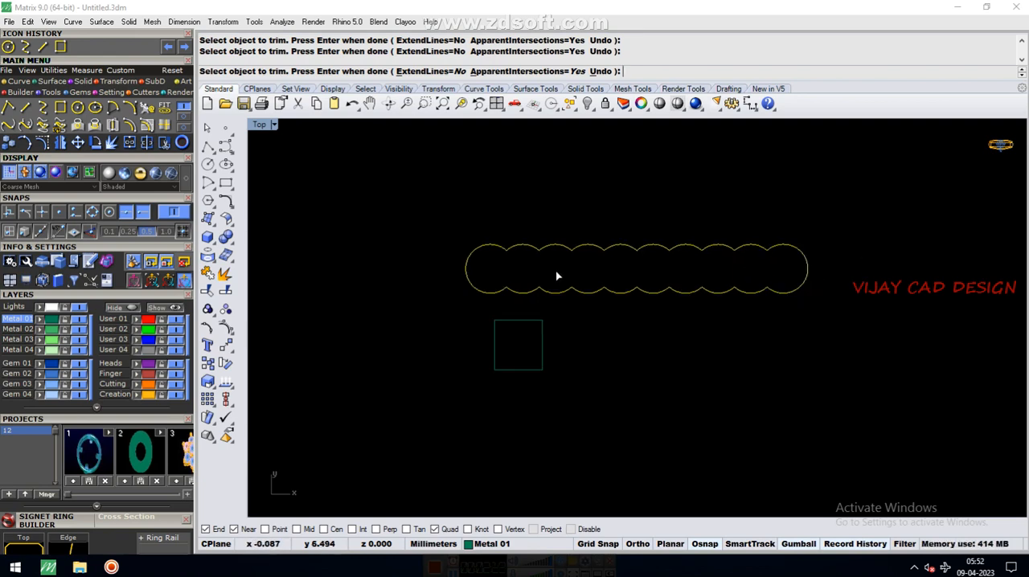
scroll(708, 271, up, 2)
right_click(615, 270)
scroll(559, 274, down, 3)
scroll(551, 294, up, 3)
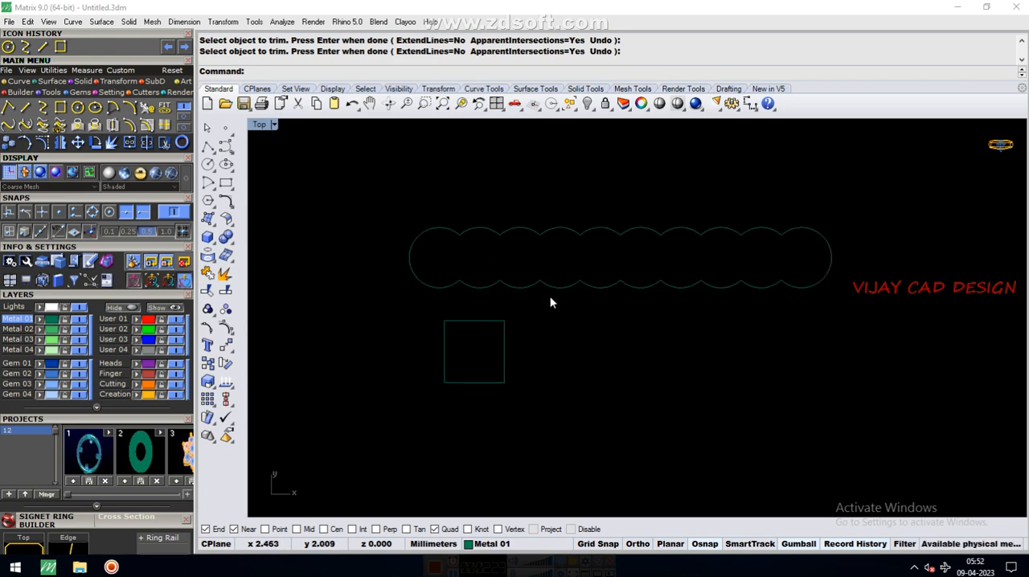
Group all the curves of the scalloped outline and move the group a short distance straight up from the rectangle
drag(362, 201, 869, 321)
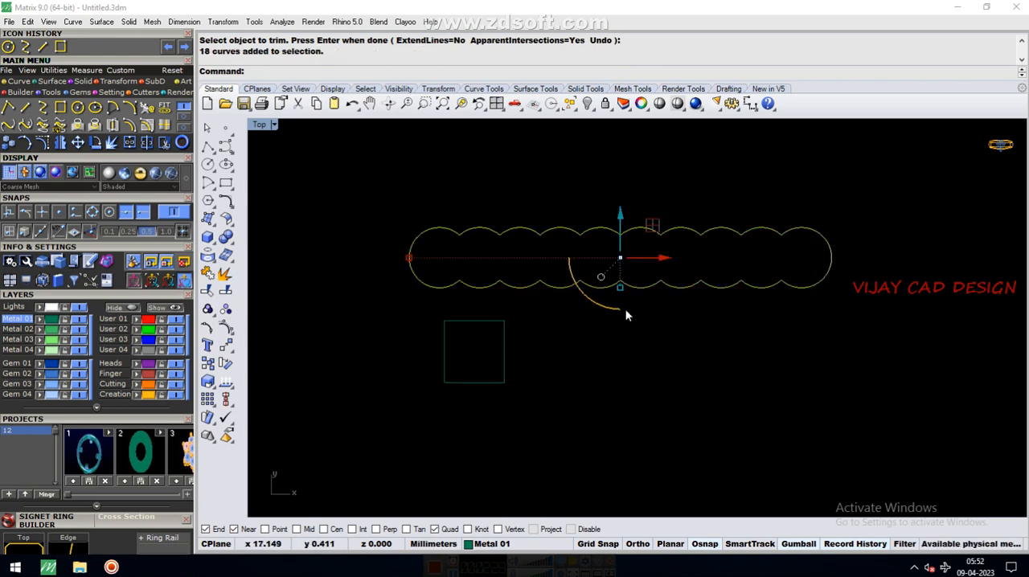
click(226, 344)
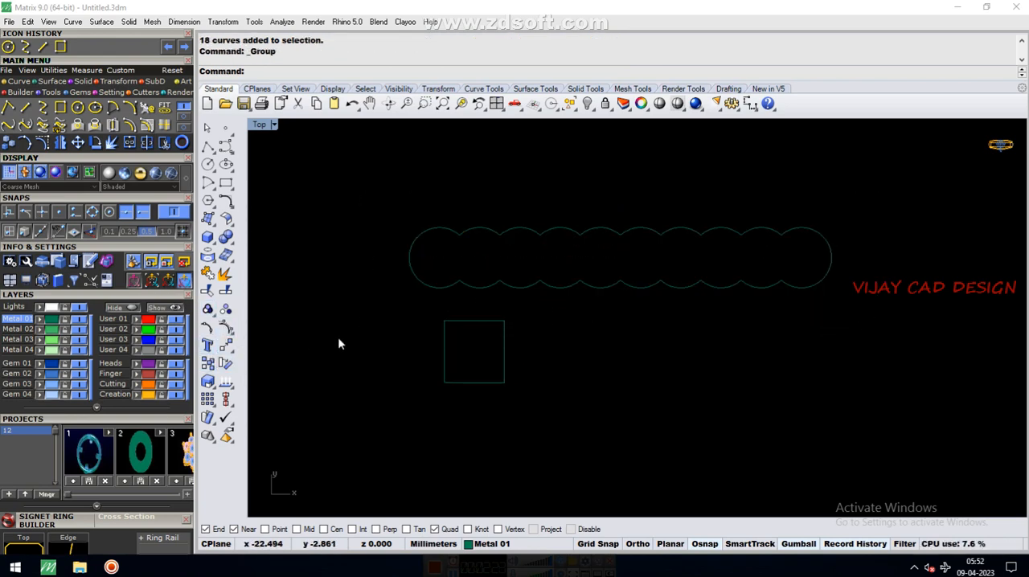
click(500, 287)
drag(620, 219, 620, 184)
Select the rectangle and the grouped outline in turn to check how each one selects, and clear the selection
click(559, 263)
scroll(549, 265, down, 4)
scroll(549, 270, up, 2)
drag(406, 284, 534, 388)
scroll(492, 287, down, 4)
click(511, 262)
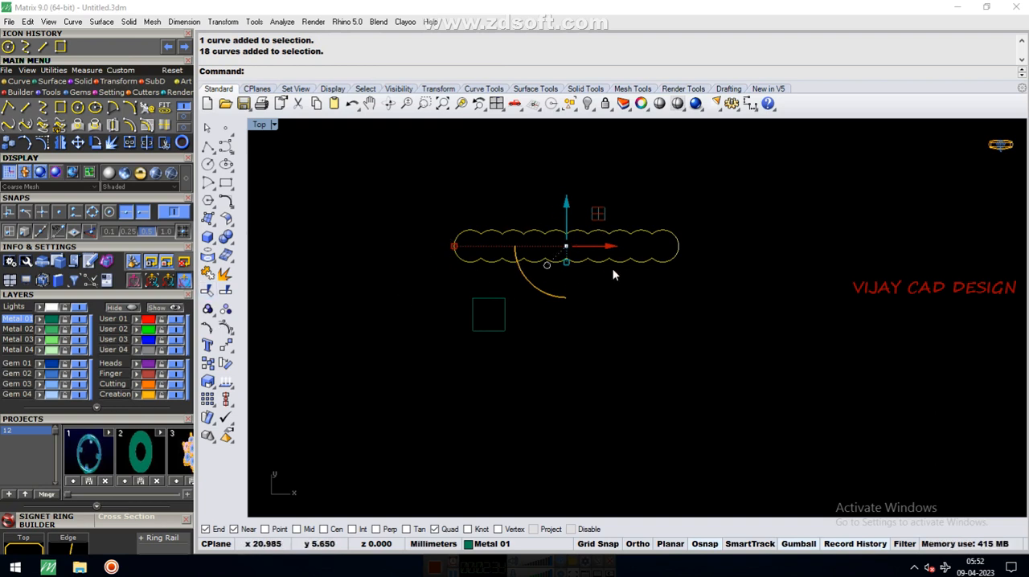
scroll(480, 283, down, 1)
scroll(453, 267, up, 2)
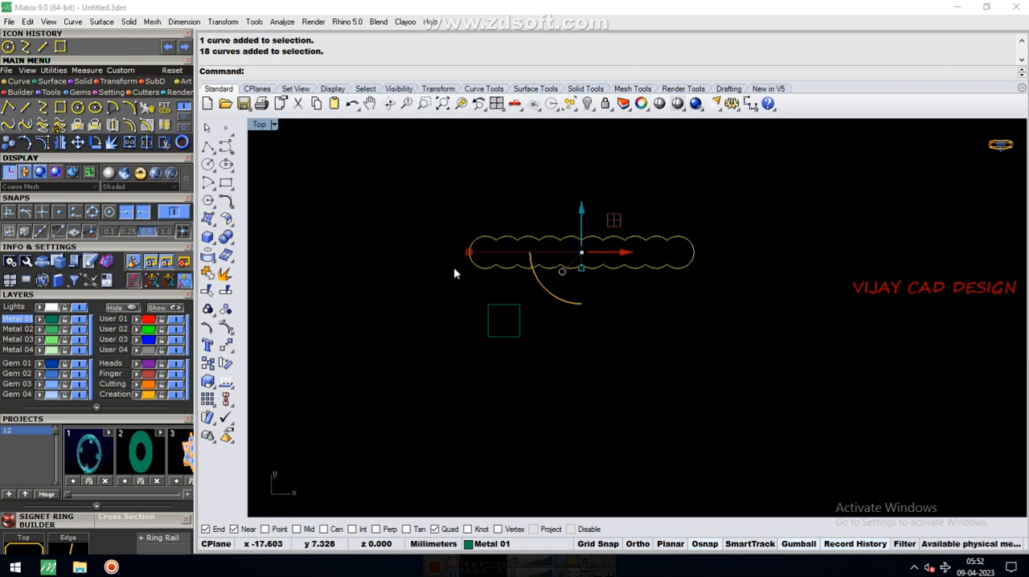
click(518, 212)
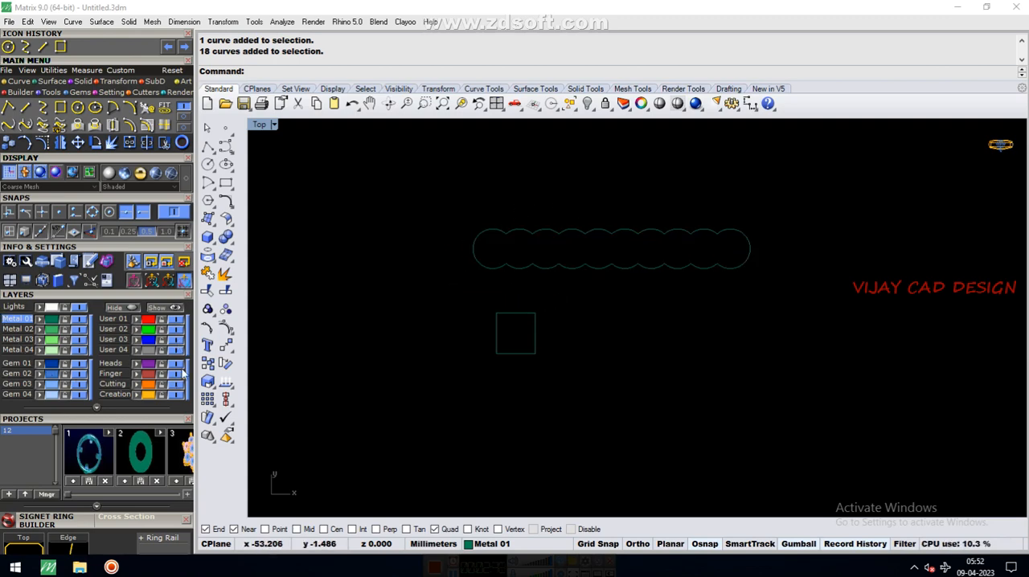
Assign the grouped scalloped outline to the User 01 layer and hide that layer
click(550, 272)
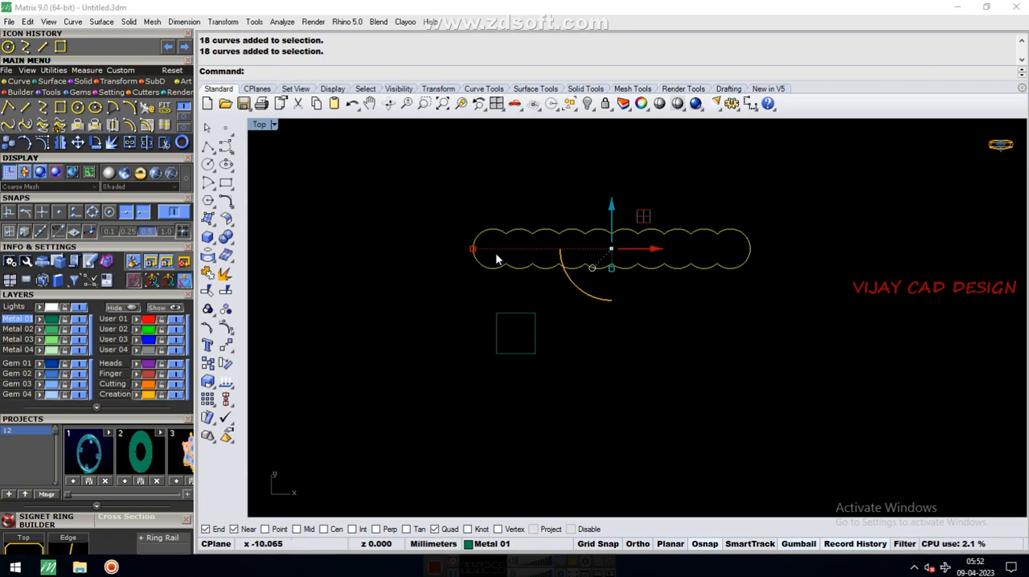
click(138, 322)
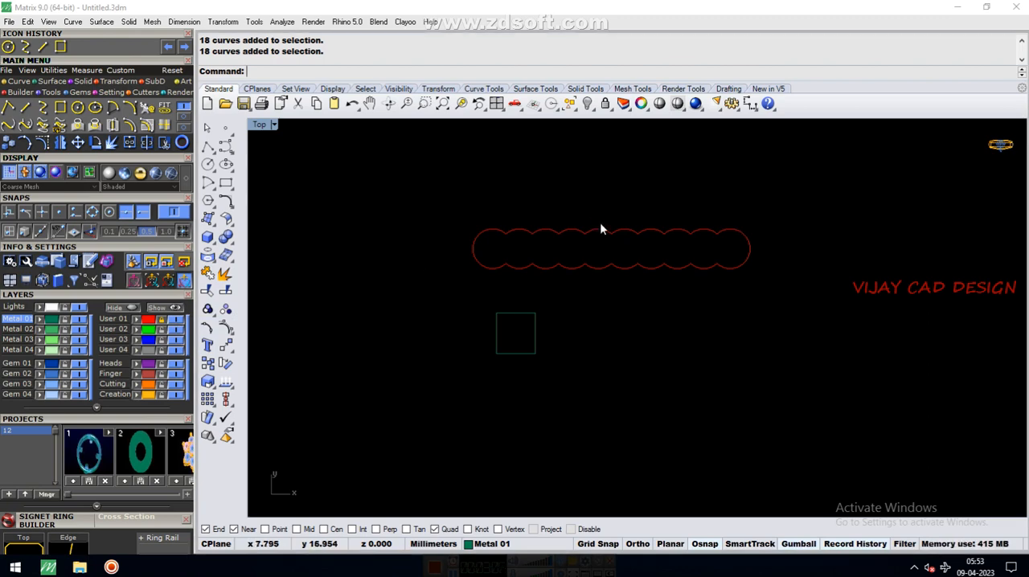
click(177, 320)
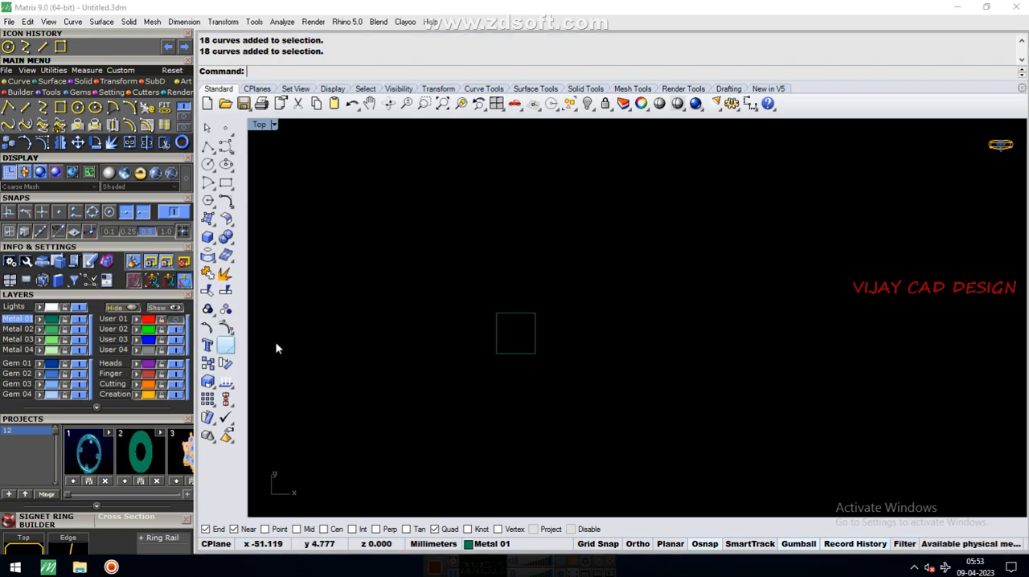
click(532, 356)
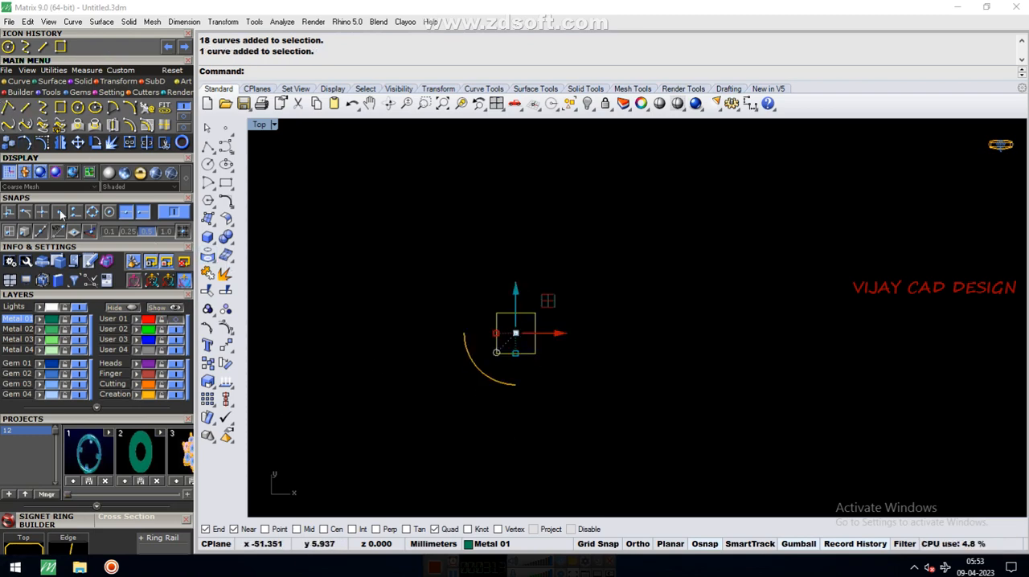
click(60, 108)
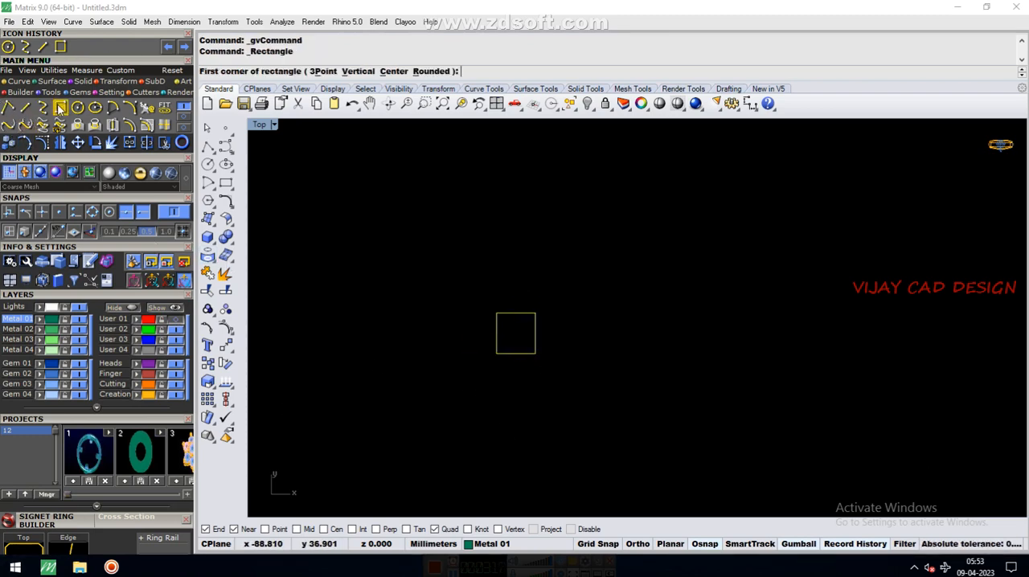
key(Escape)
Copy the rectangle from its lower-left corner about 4.1 mm diagonally up and right, and set FromLastPoint, UseLastDistance and UseLastDirection to Yes
click(530, 354)
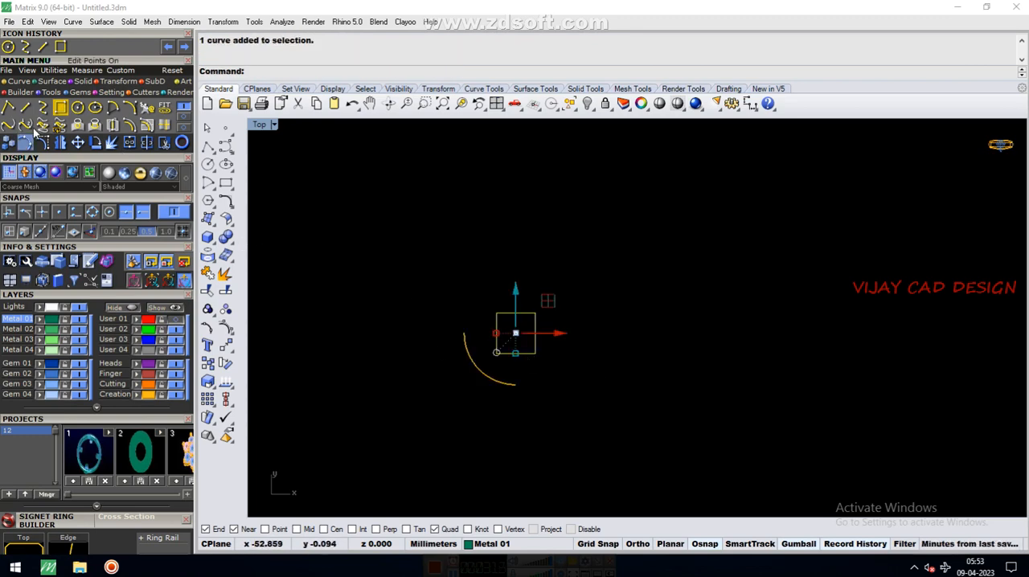
click(8, 143)
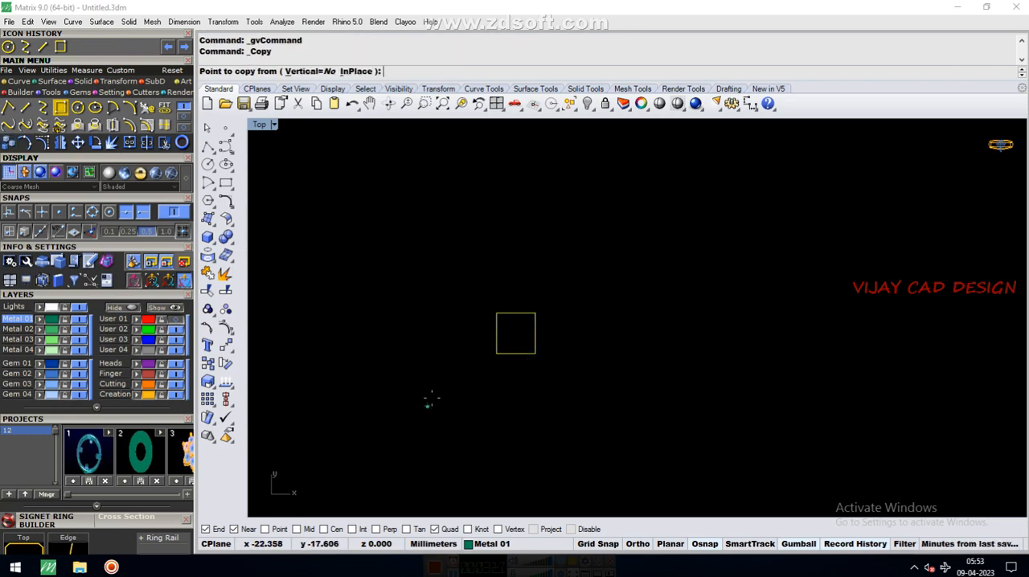
click(497, 354)
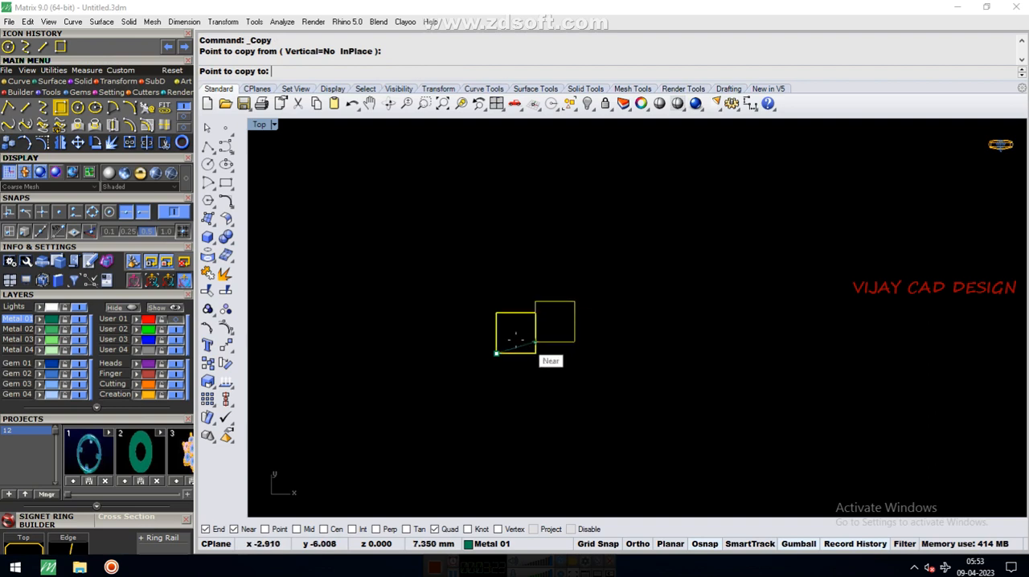
scroll(508, 331, up, 4)
click(531, 338)
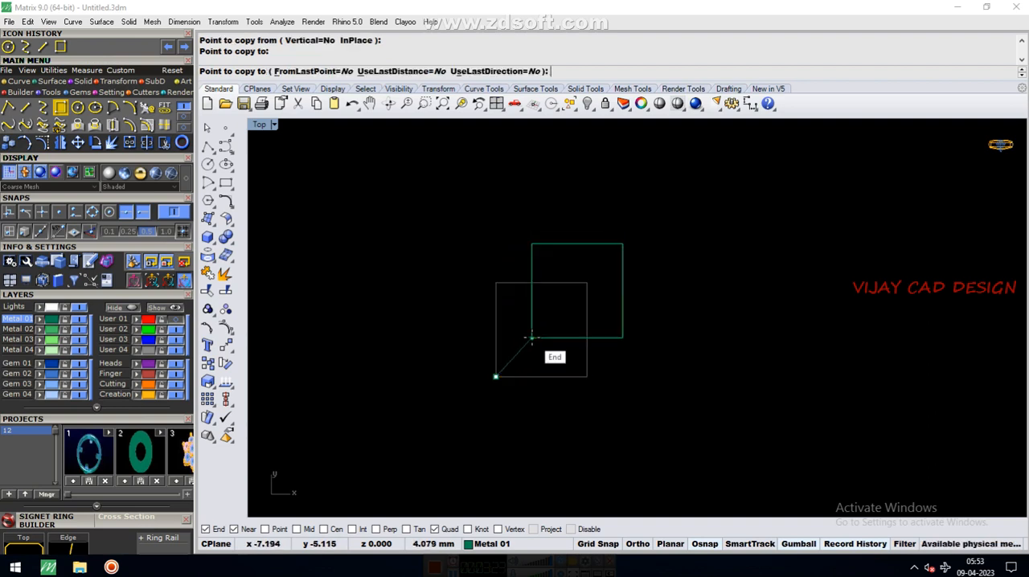
scroll(530, 338, down, 2)
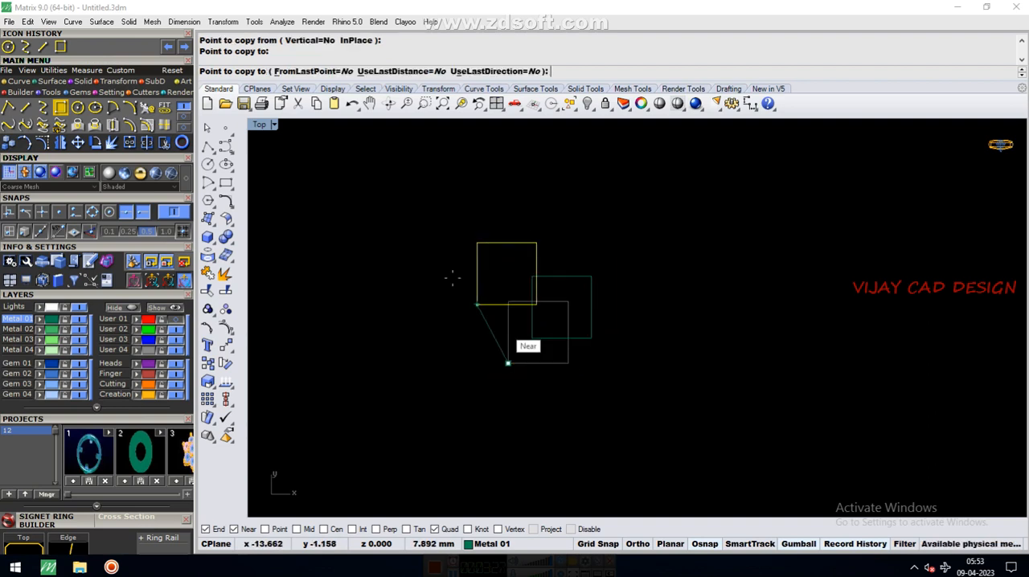
click(308, 70)
click(395, 71)
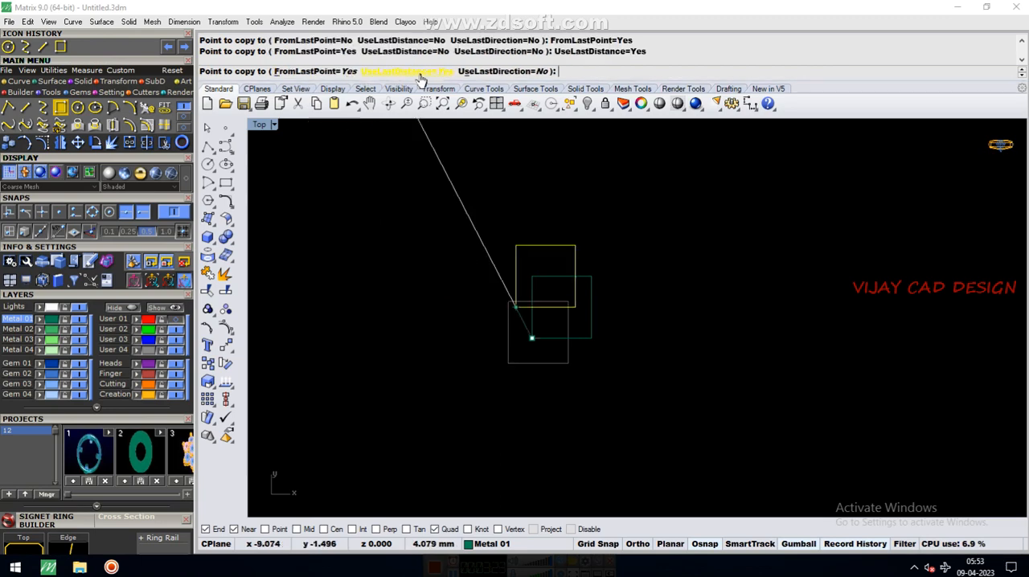
click(499, 72)
Place nine more evenly spaced copies to complete a diagonal row of eleven overlapping rectangles, and finish copying
click(654, 274)
click(750, 230)
click(782, 216)
click(799, 207)
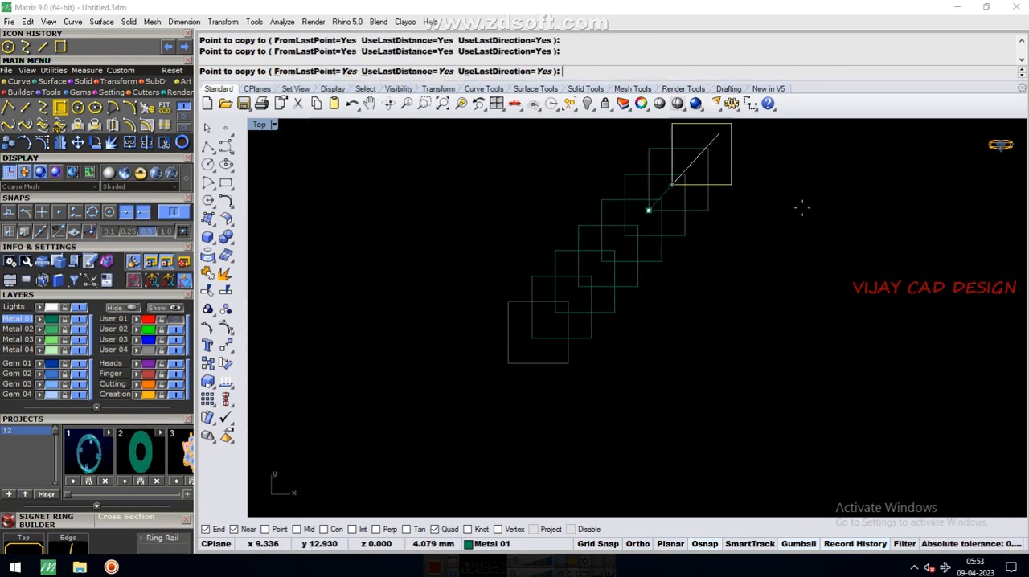
scroll(628, 382, down, 4)
click(723, 285)
click(736, 277)
click(749, 268)
click(757, 264)
key(Return)
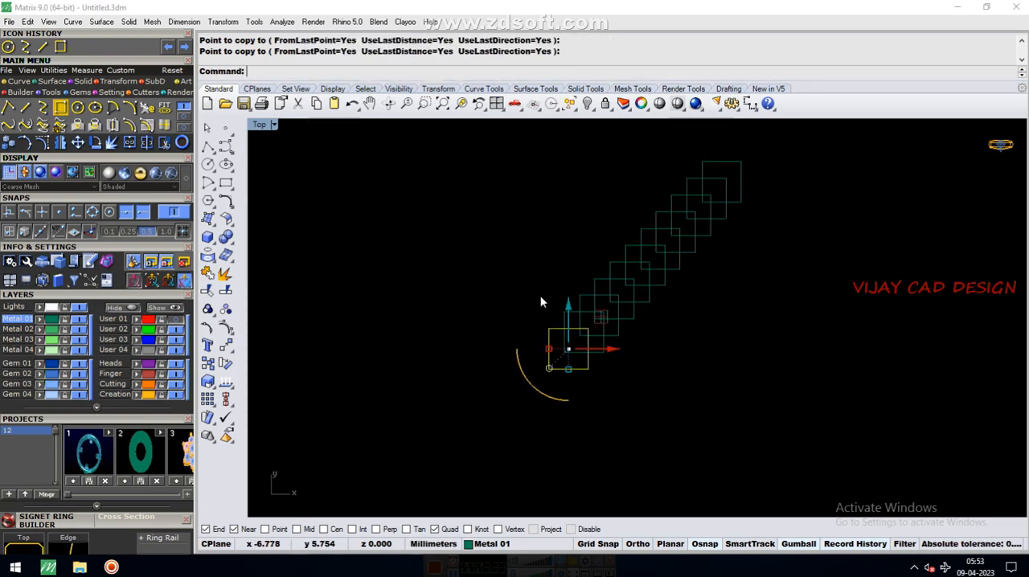
Select all eleven overlapping rectangles and trim the inner edges between the lowest rectangles of the diagonal row
scroll(531, 301, down, 2)
drag(479, 195, 777, 441)
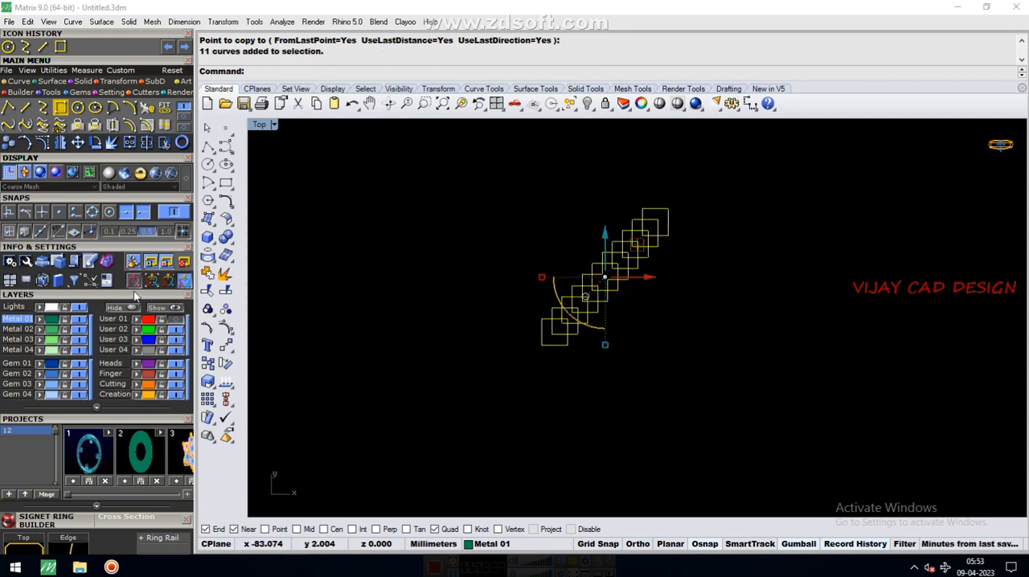
click(163, 144)
scroll(563, 332, up, 4)
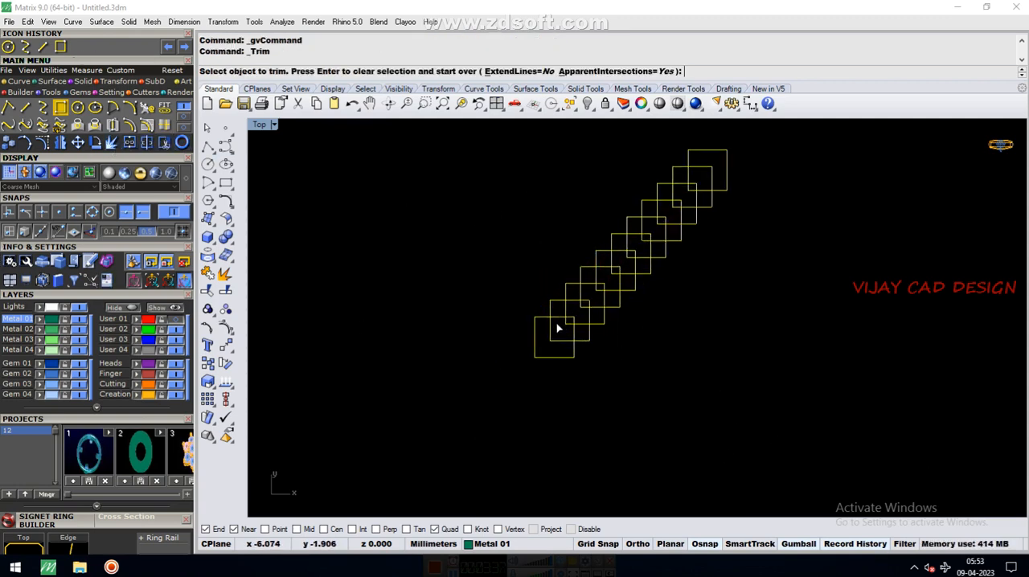
click(568, 357)
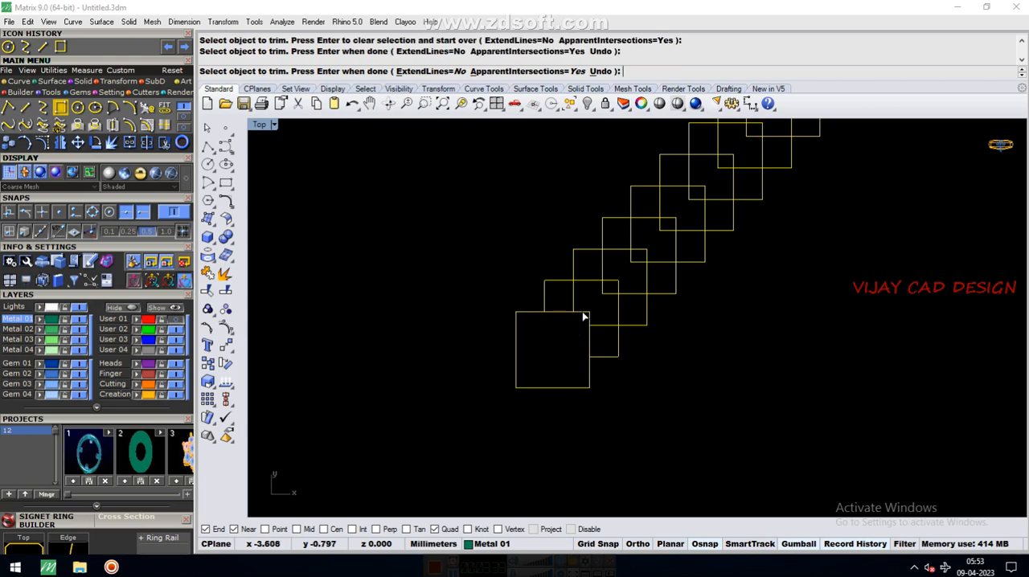
click(588, 319)
click(573, 301)
click(565, 312)
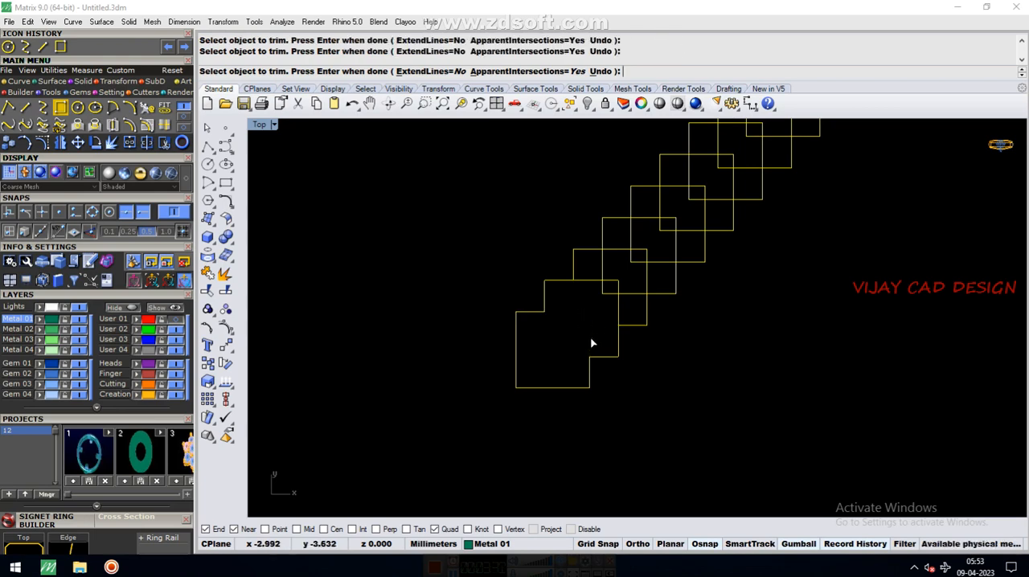
Trim the remaining inner edge segments along the row's lower-right side up to the topmost rectangle
click(612, 294)
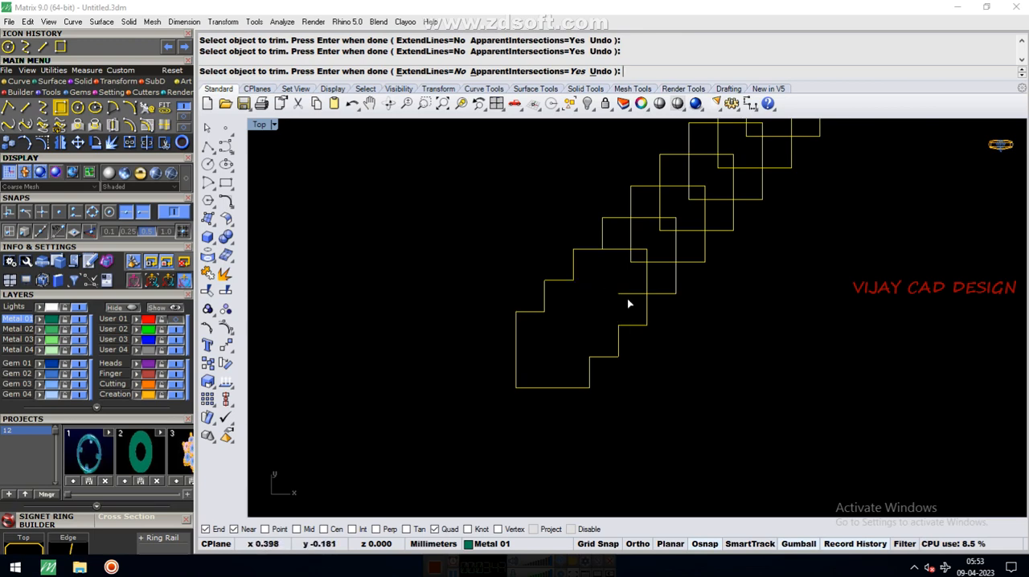
click(648, 287)
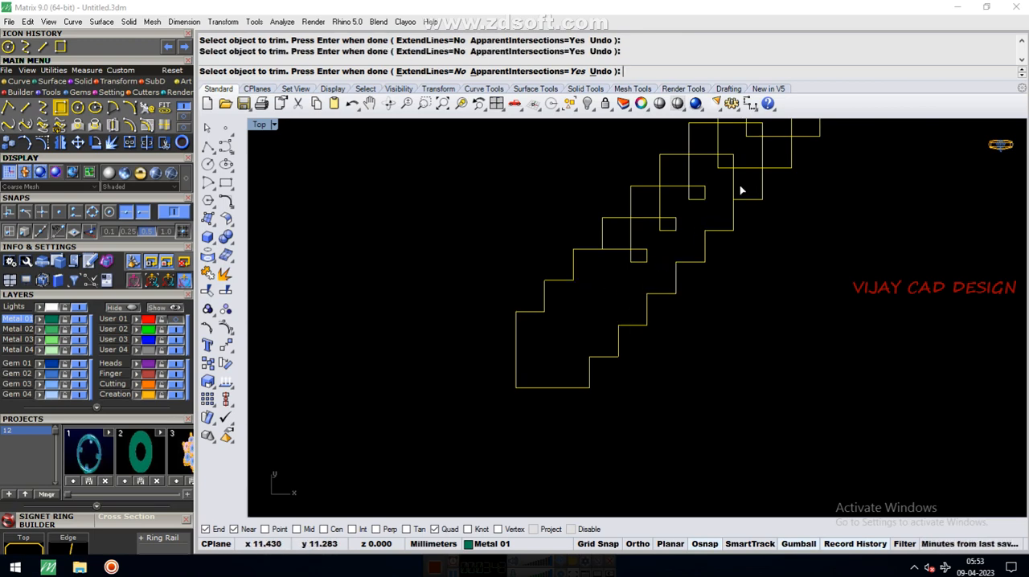
right_drag(758, 138, 728, 186)
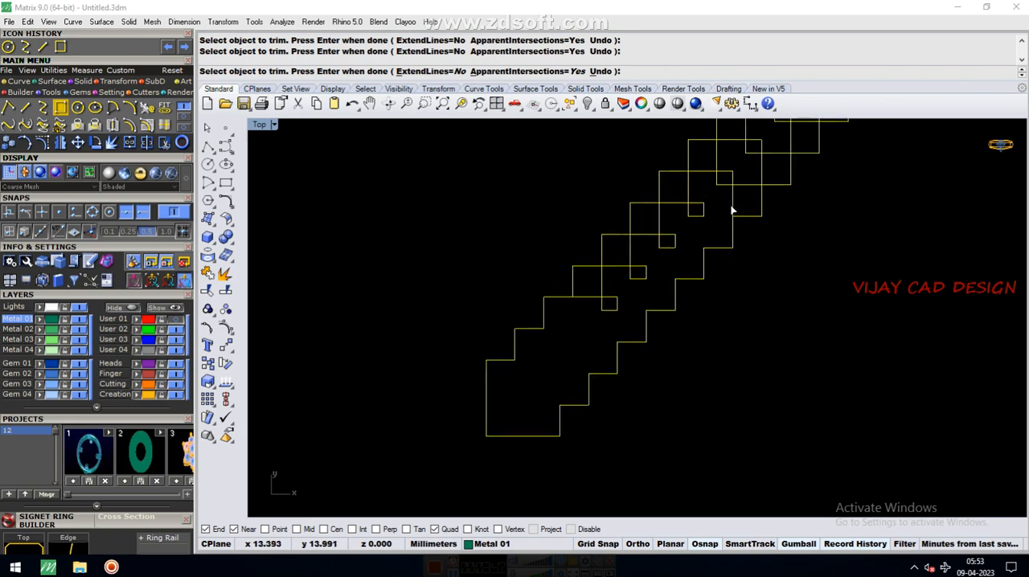
scroll(765, 184, up, 2)
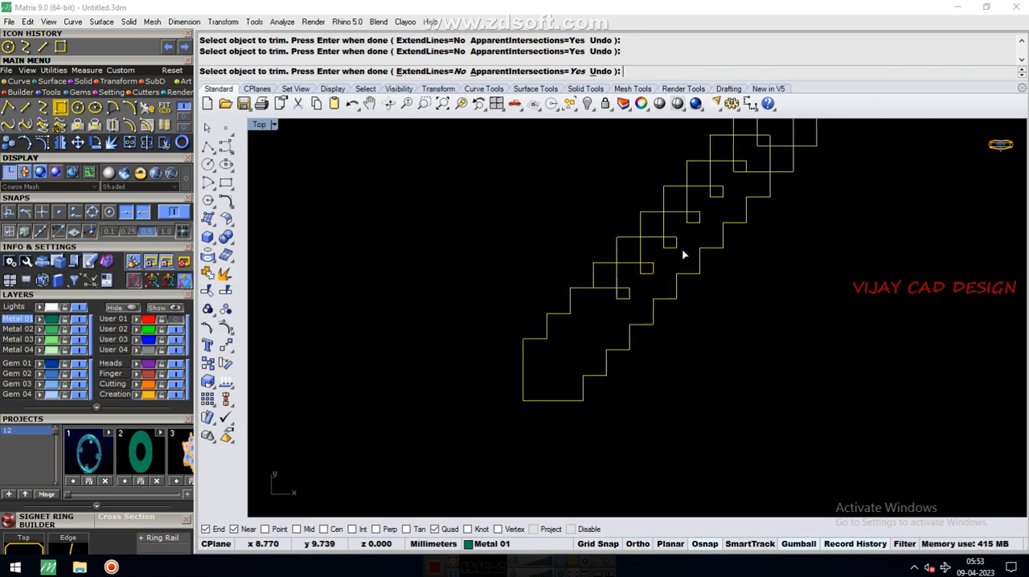
scroll(764, 169, down, 2)
scroll(759, 172, up, 2)
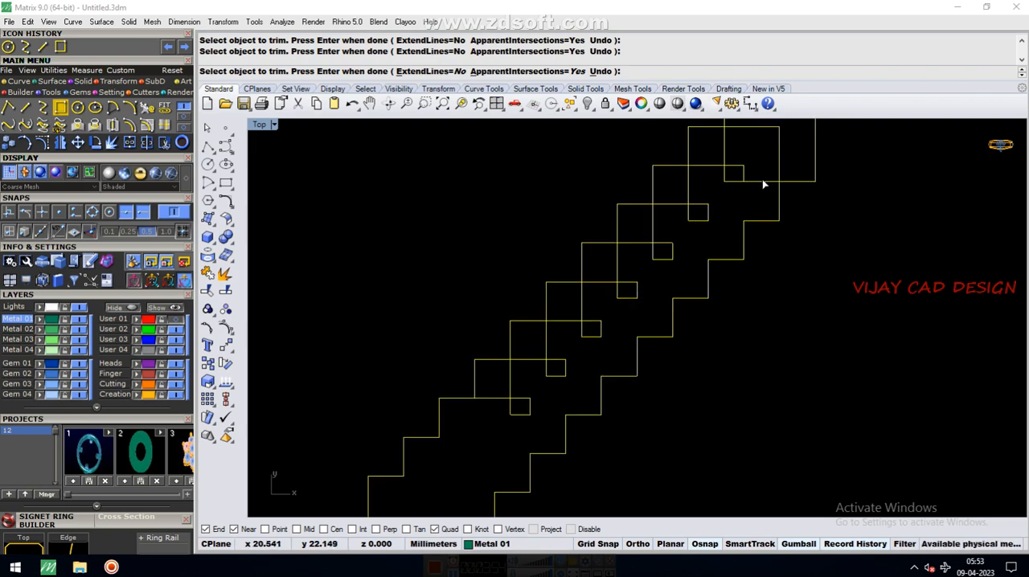
scroll(763, 182, down, 2)
scroll(735, 166, up, 1)
click(733, 150)
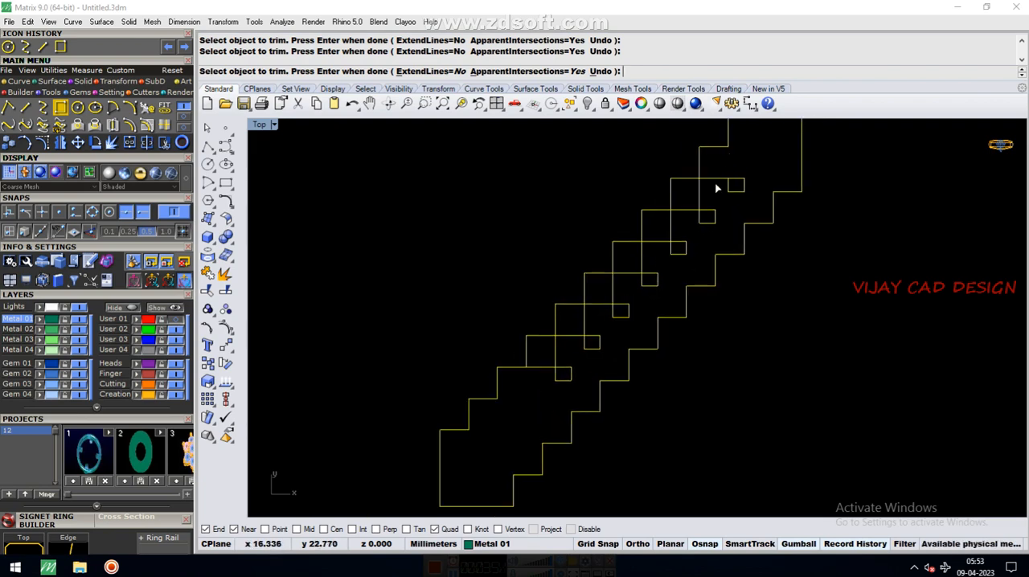
Trim the inner edge segments along the row's upper-left side, leaving a stepped edge and small isolated squares
click(711, 180)
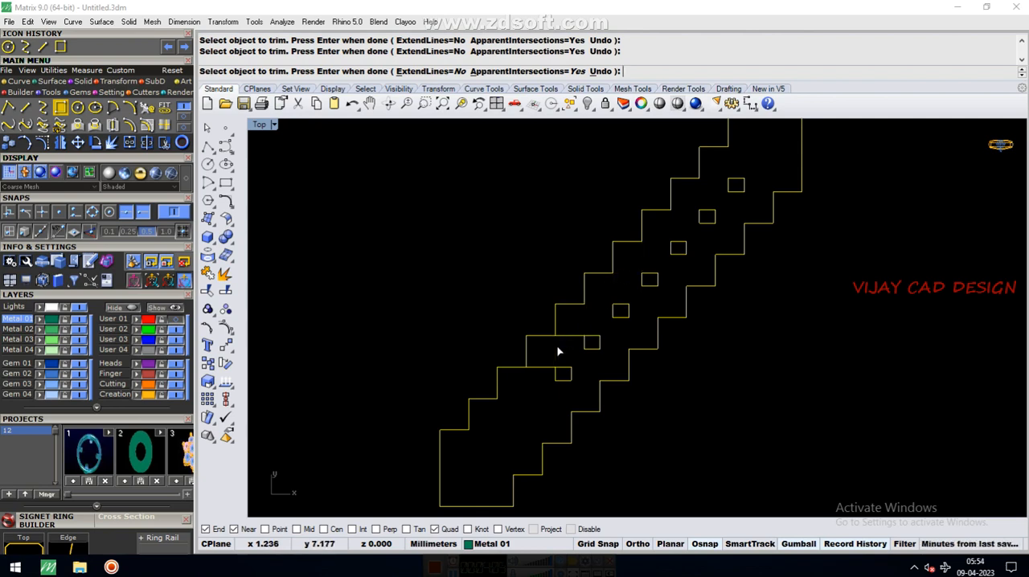
click(559, 339)
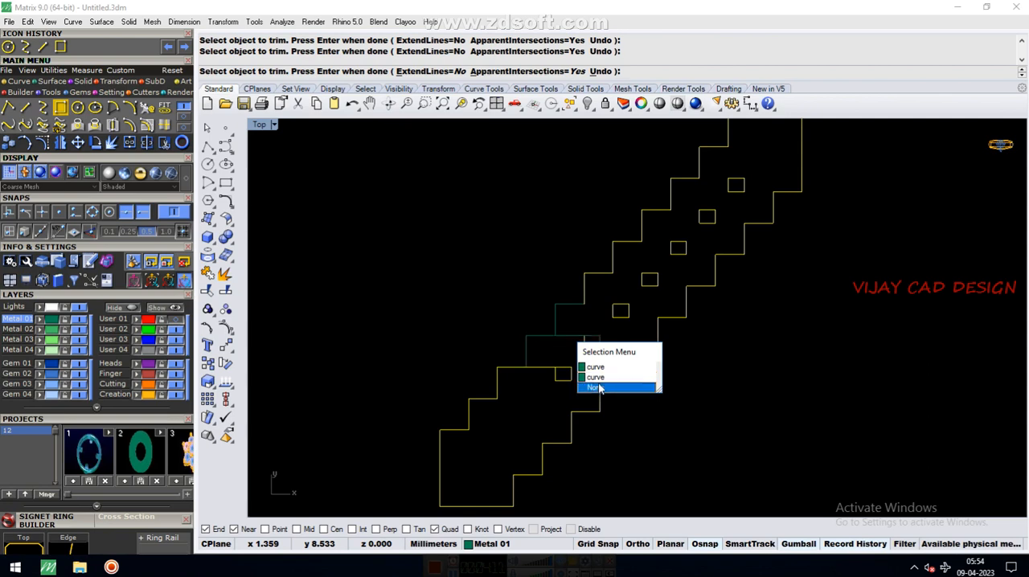
click(600, 388)
click(568, 344)
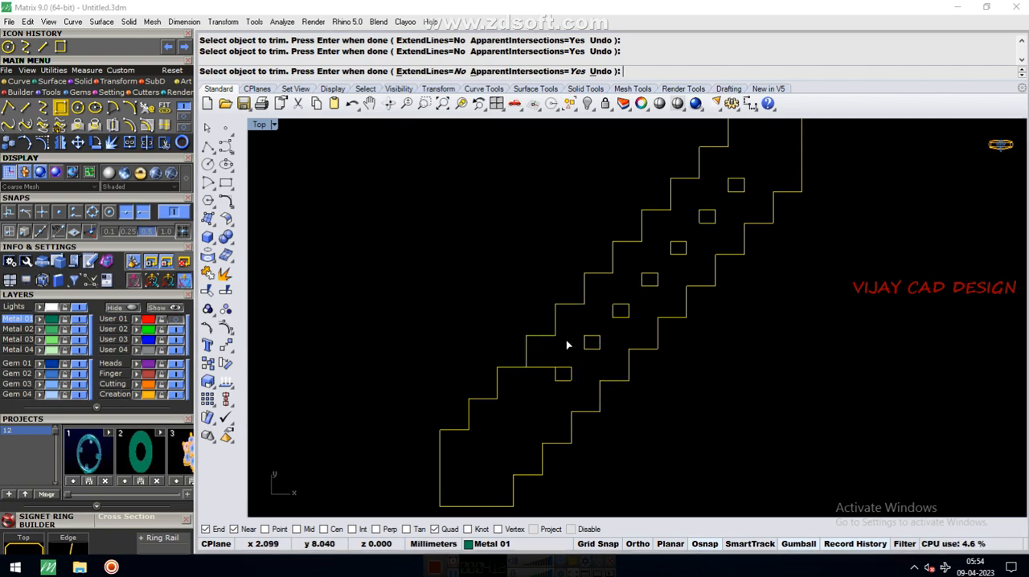
Remove the small leftover squares inside the stepped outline and finish trimming
click(573, 381)
click(588, 344)
click(650, 331)
click(637, 271)
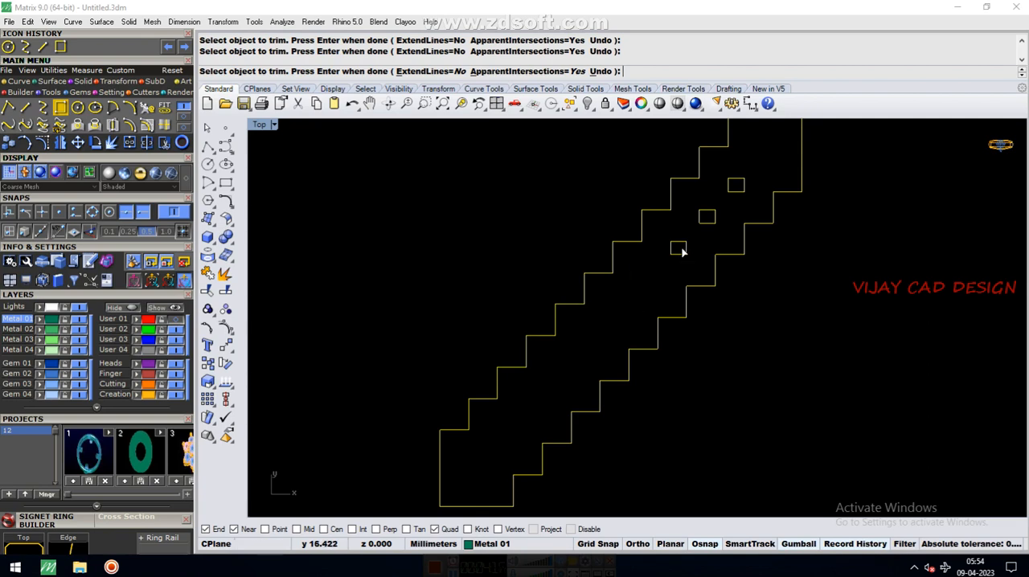
click(704, 260)
click(715, 215)
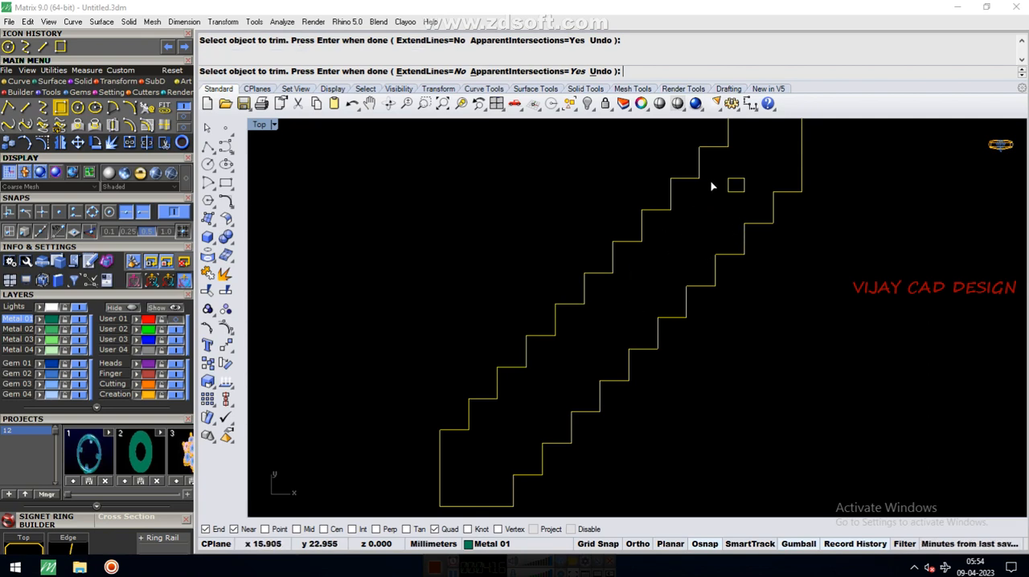
drag(744, 195, 754, 202)
drag(715, 167, 748, 202)
scroll(630, 290, down, 8)
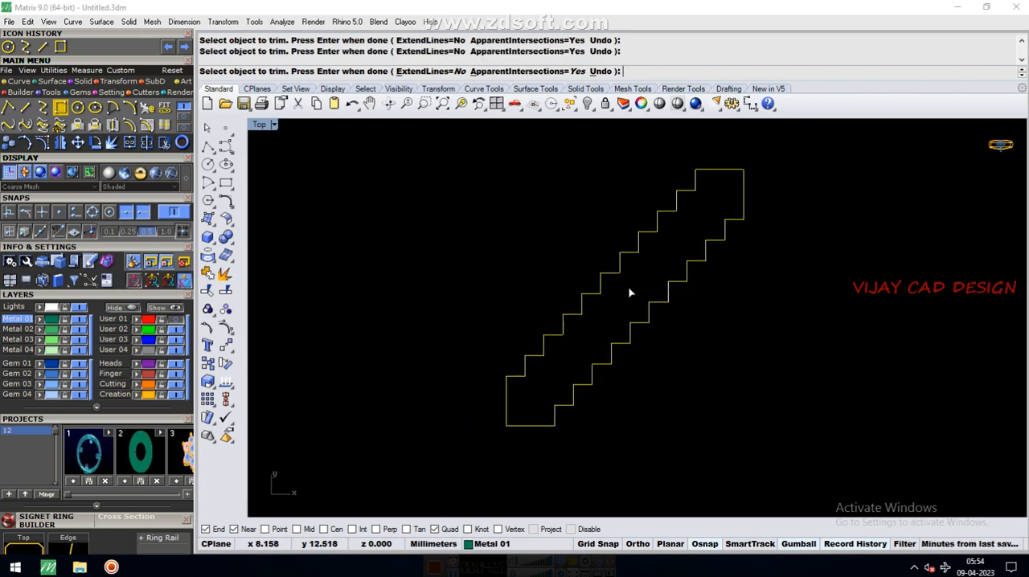
key(Return)
Group all curves of the stepped outline and clear the selection
click(606, 331)
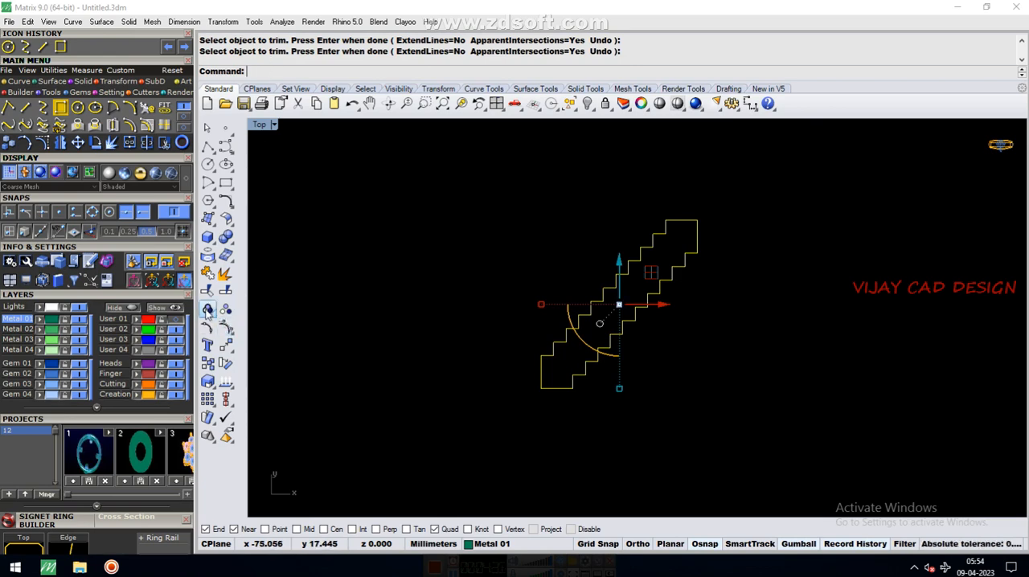
click(209, 309)
click(527, 352)
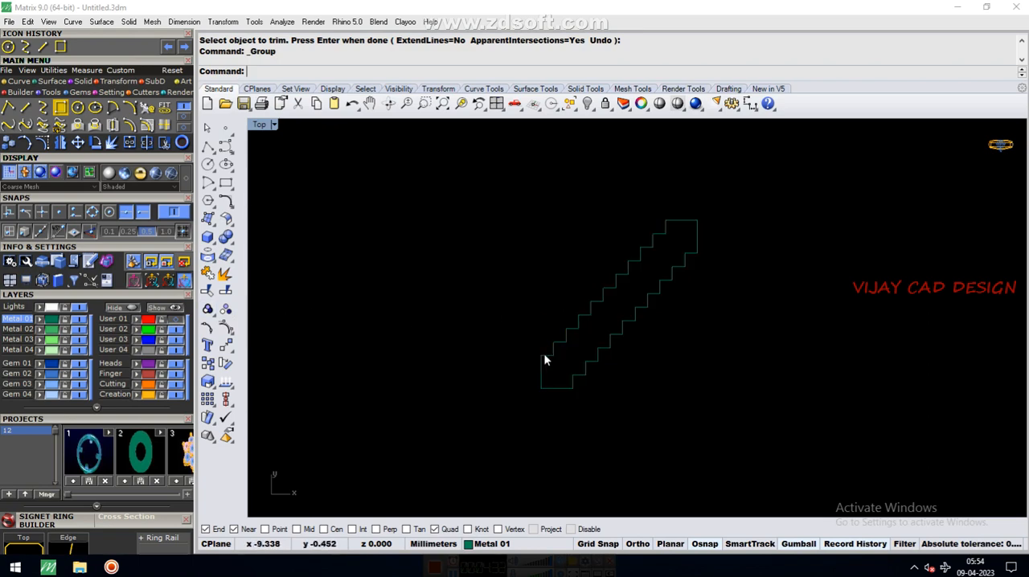
Select the grouped stepped outline several times to check that it selects as one object, and clear the selection
click(543, 356)
click(577, 408)
scroll(575, 360, up, 4)
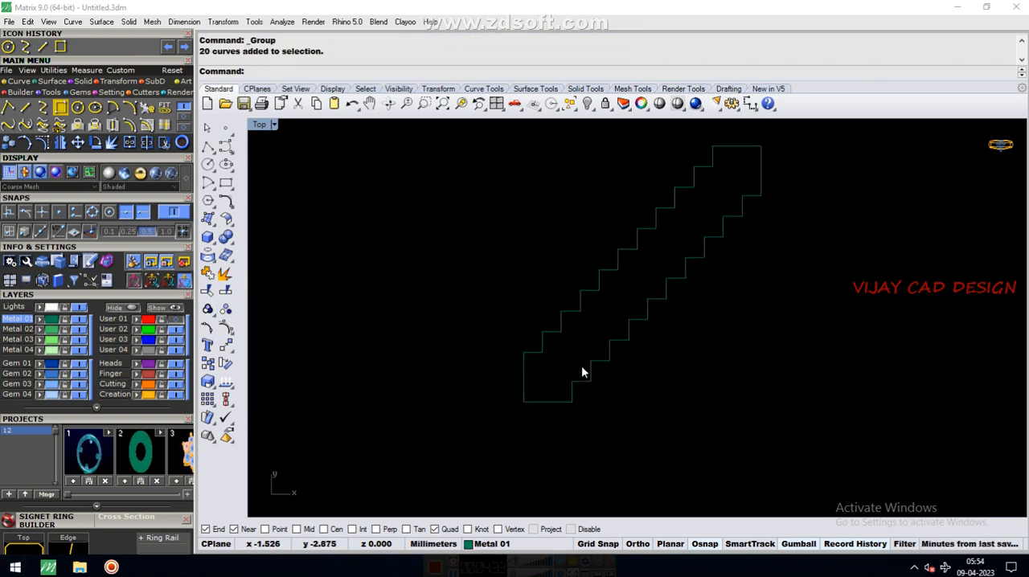
click(594, 362)
scroll(611, 324, down, 4)
right_drag(612, 323, 546, 398)
scroll(613, 327, up, 6)
scroll(548, 281, down, 6)
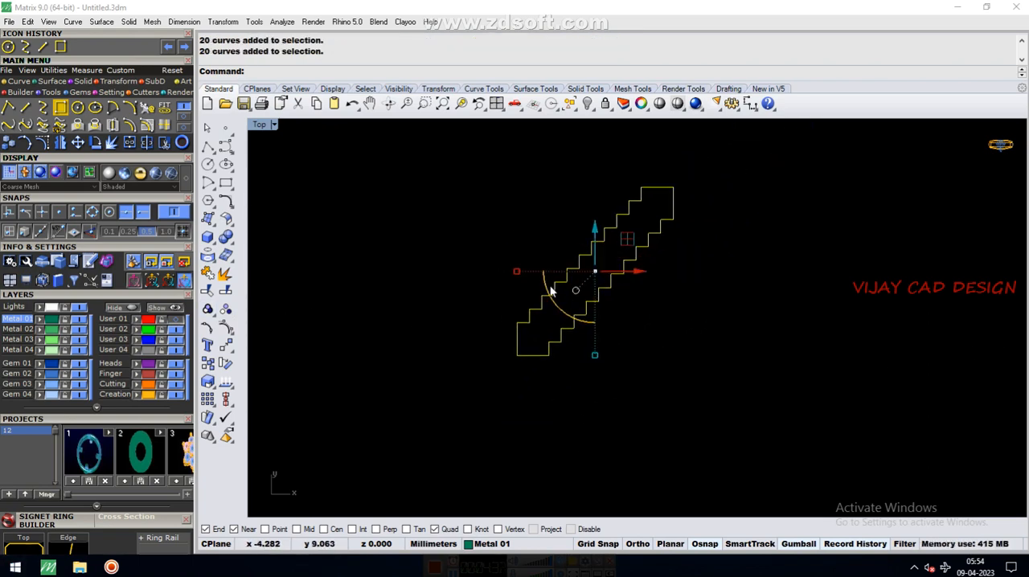
click(690, 260)
scroll(690, 260, up, 6)
click(460, 391)
scroll(469, 368, down, 2)
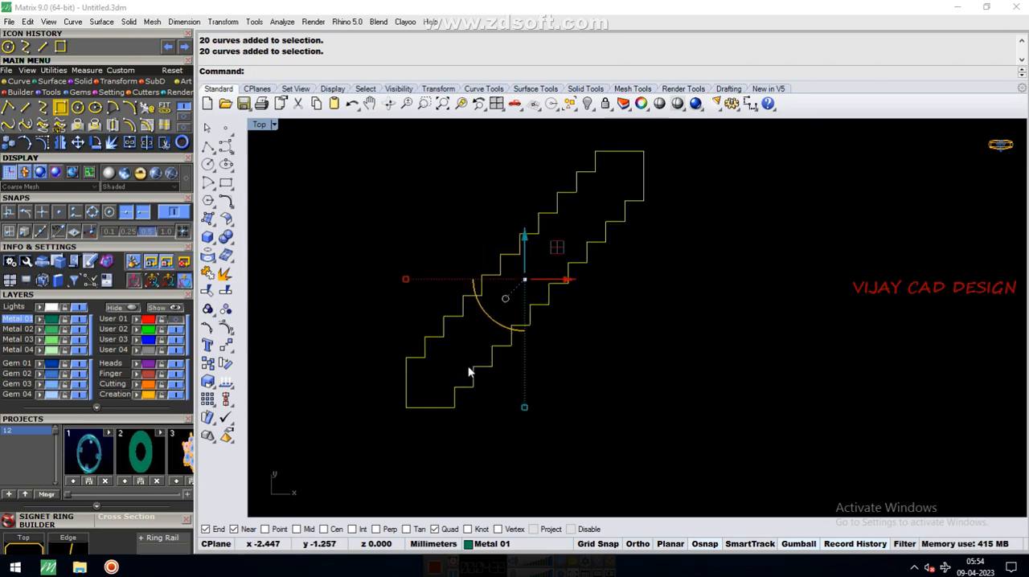
click(455, 374)
Draw a straight line along the outline's lower-right side, from the lowest inner corner to the uppermost inner corner
click(25, 107)
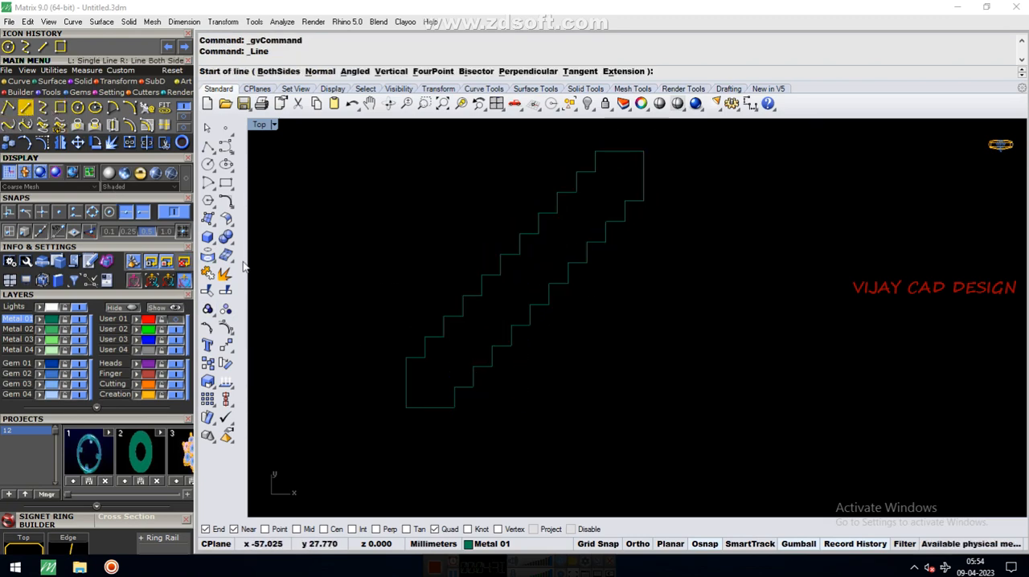
click(454, 390)
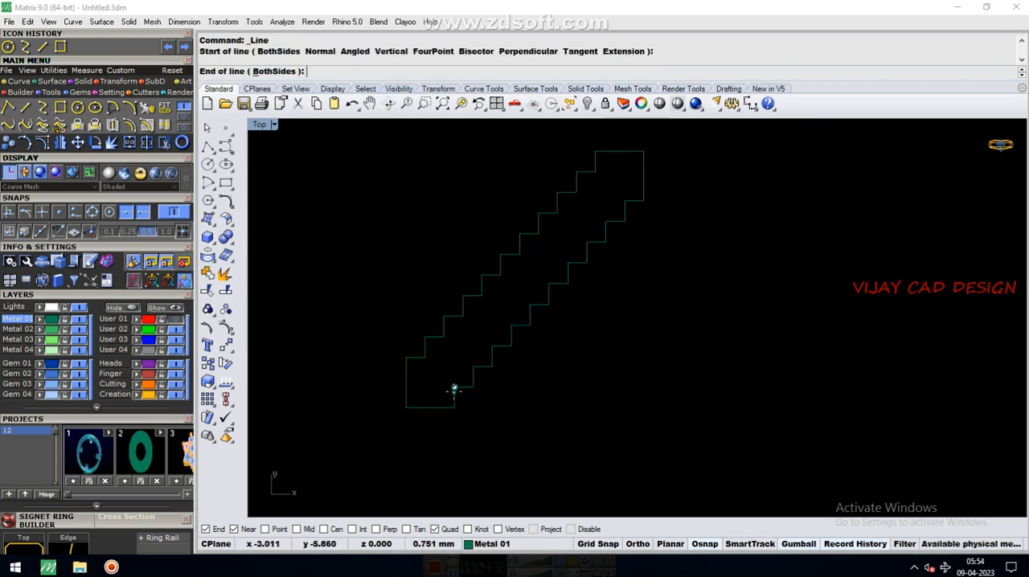
click(626, 202)
scroll(541, 234, down, 6)
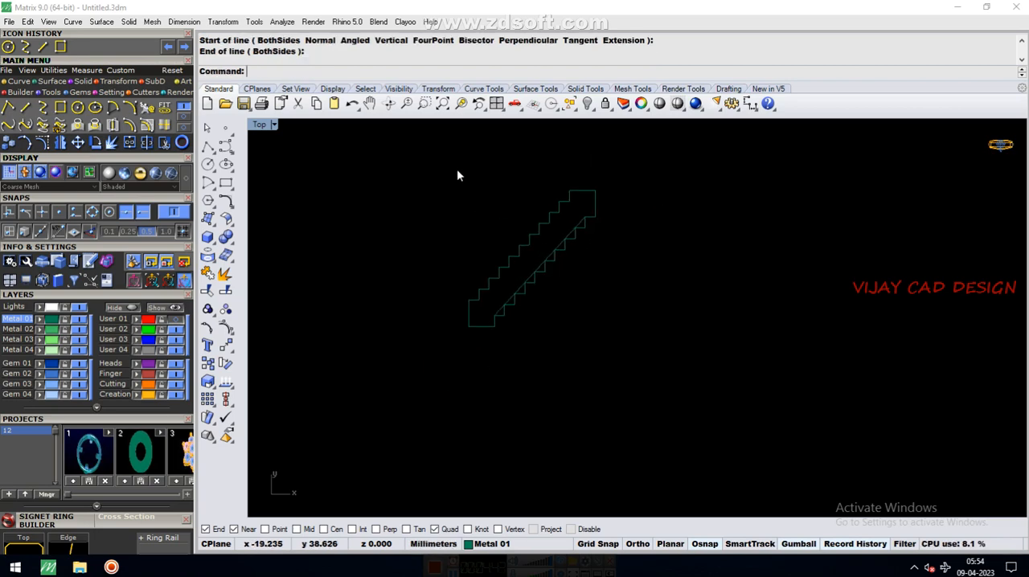
Select the stepped outline with the diagonal line and trim off the lower steps that project beyond the line
drag(435, 155, 688, 408)
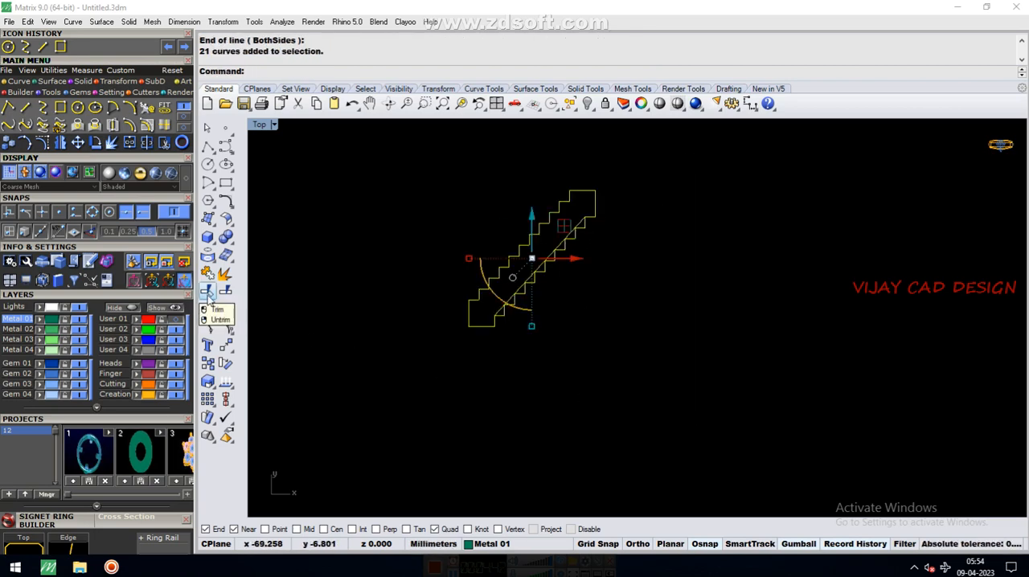
click(207, 291)
scroll(470, 307, up, 4)
click(550, 327)
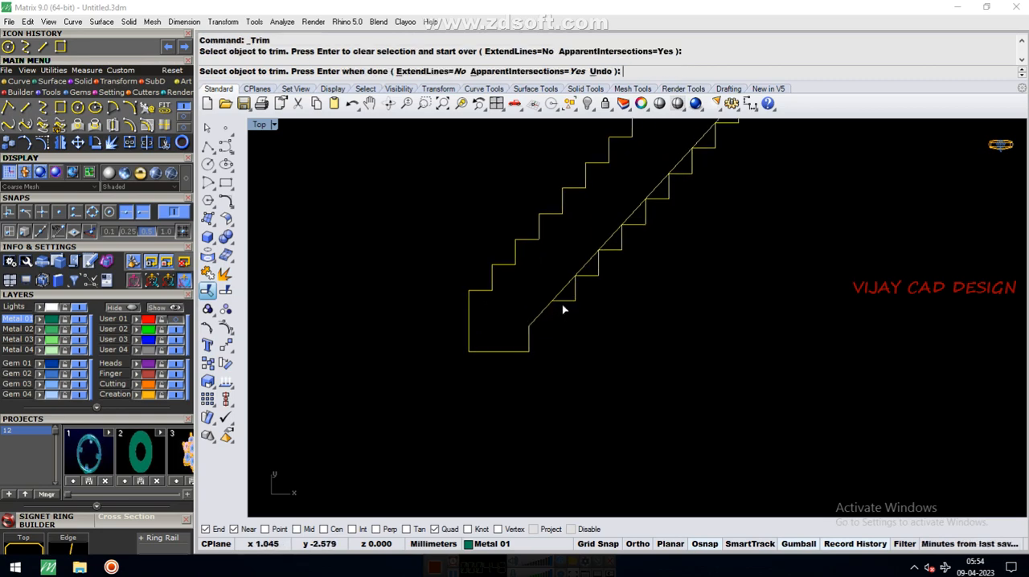
click(564, 303)
click(591, 280)
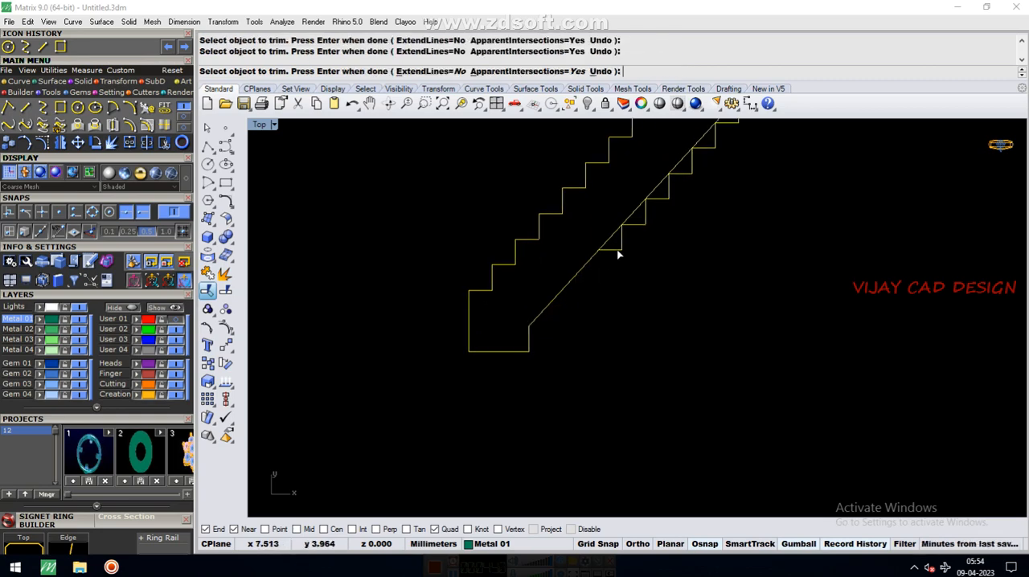
Trim the remaining upper steps beyond the diagonal line so the lower-right side is straight, and finish trimming
scroll(664, 197, down, 4)
scroll(667, 199, up, 4)
click(670, 201)
click(687, 175)
scroll(686, 184, down, 4)
scroll(690, 183, up, 4)
click(688, 181)
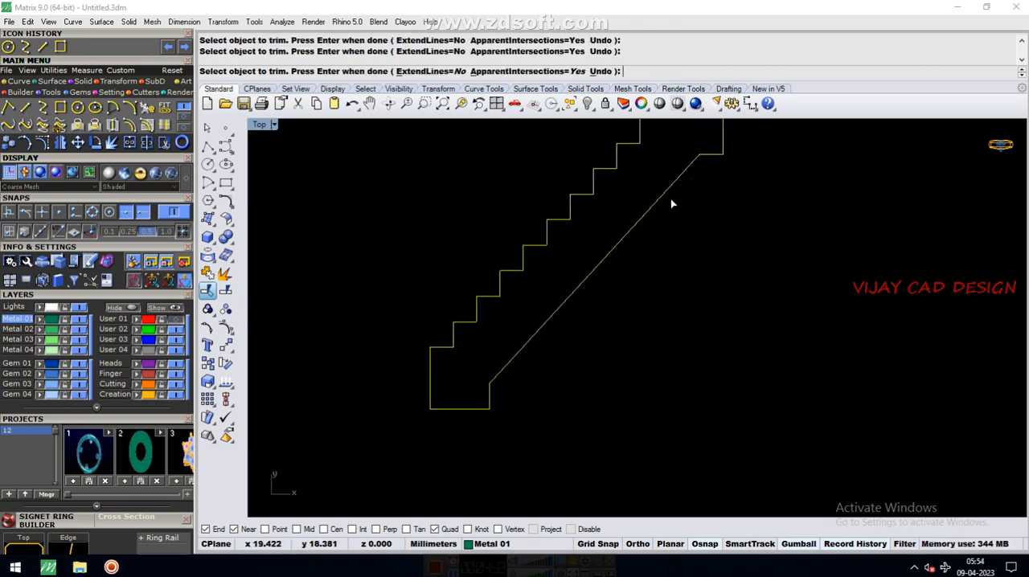
scroll(670, 198, down, 2)
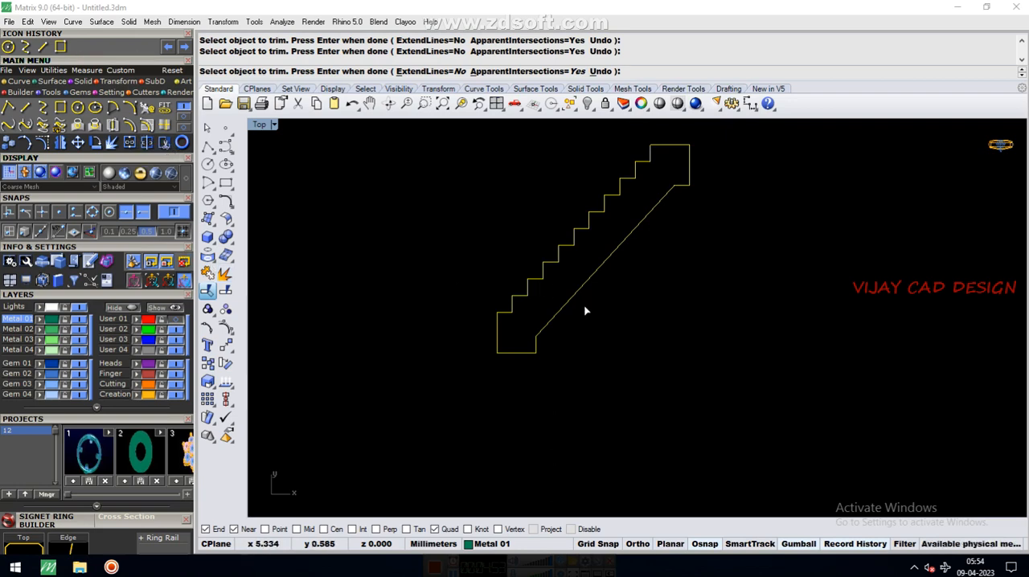
scroll(591, 305, down, 3)
scroll(626, 259, up, 2)
key(Return)
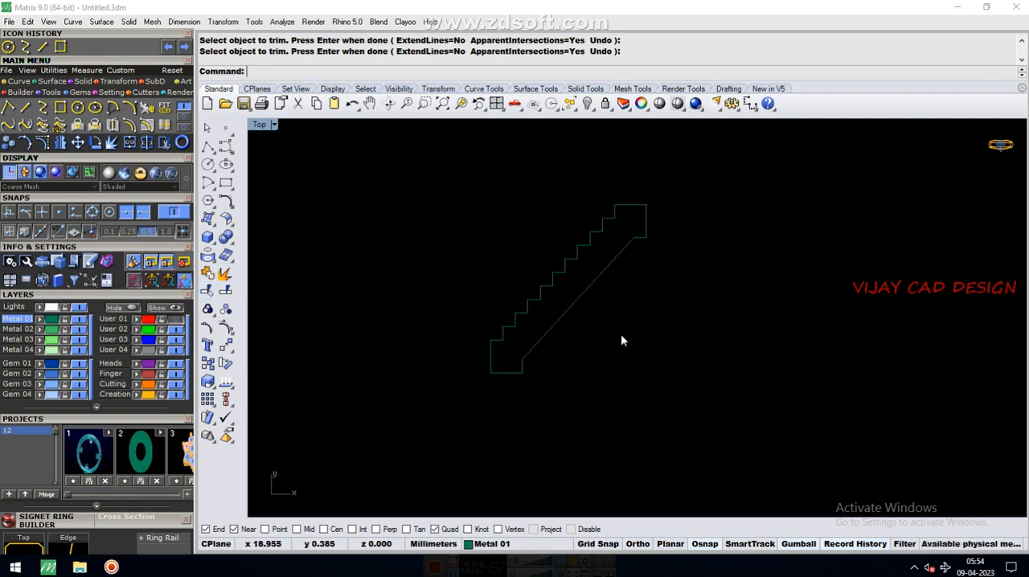
Select all curves of the staircase outline and rotate them 90 degrees in the Front view so the profile stands upright
scroll(621, 341, down, 2)
drag(507, 240, 727, 449)
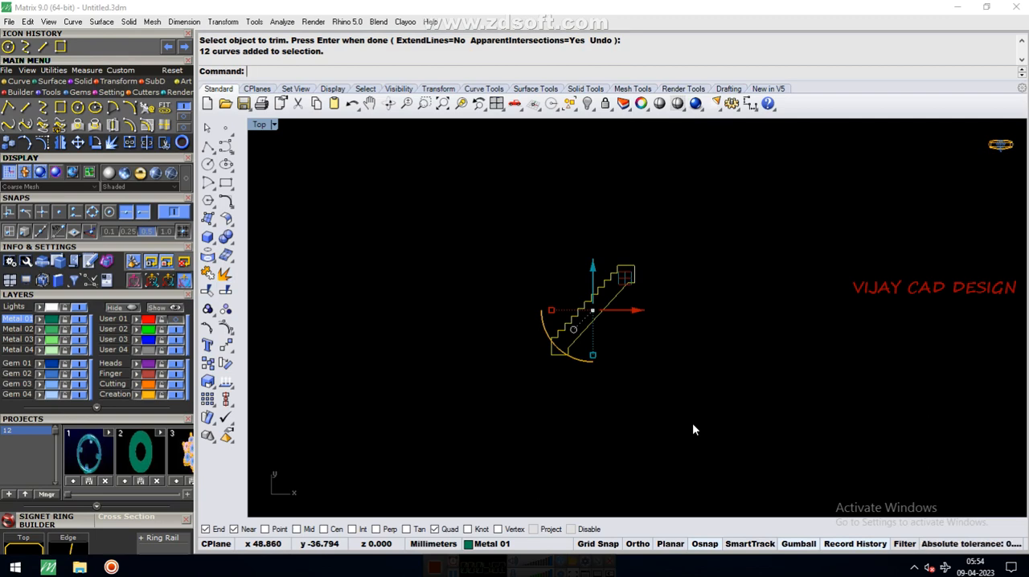
scroll(624, 282, up, 2)
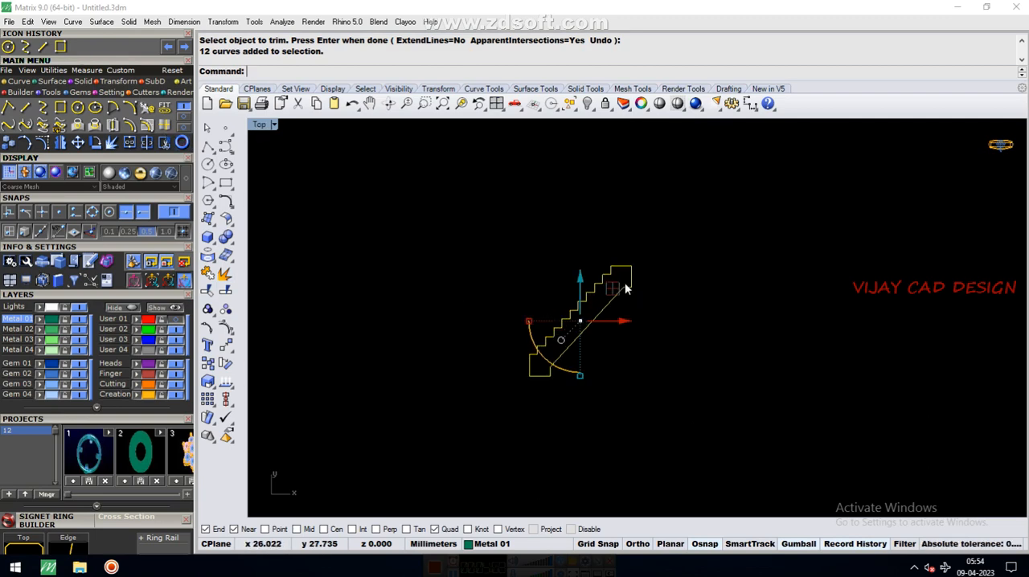
scroll(524, 293, down, 1)
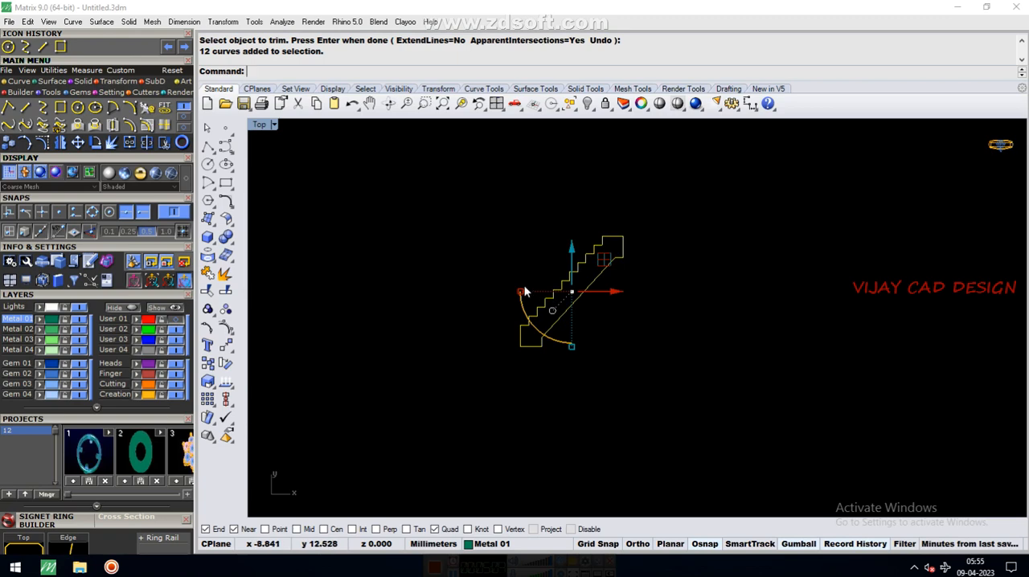
double_click(261, 124)
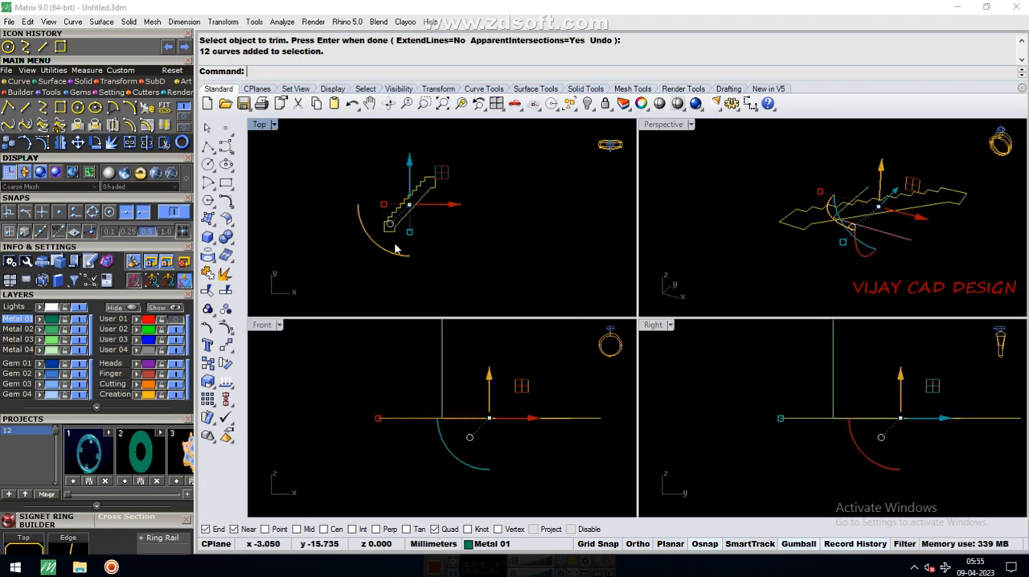
click(458, 464)
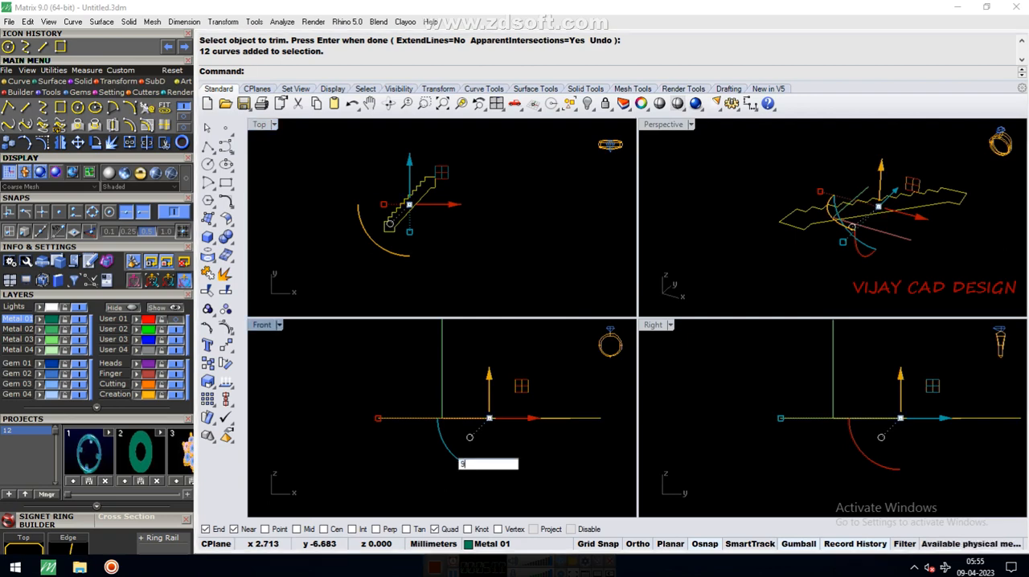
text(90)
key(Return)
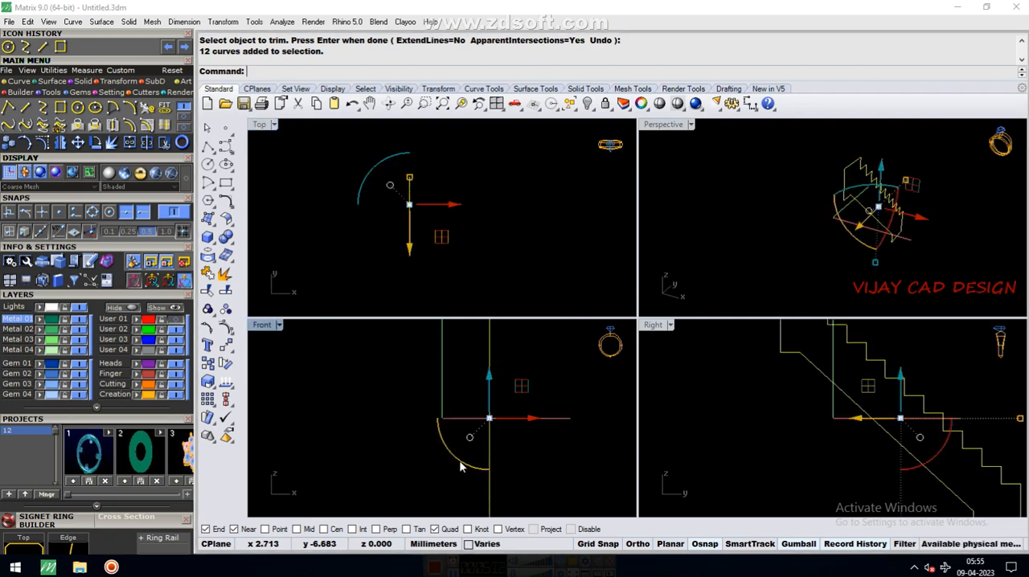
Maximize the Perspective view and extrude the upright staircase profile straight into a solid about 81 mm wide
double_click(665, 127)
right_drag(609, 209, 730, 237)
right_drag(517, 212, 643, 202)
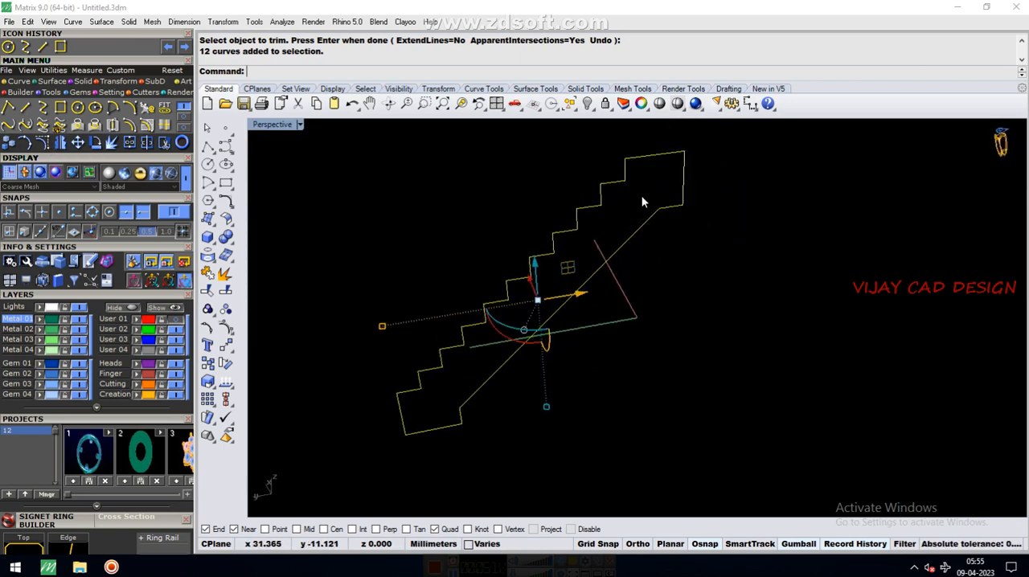
click(85, 81)
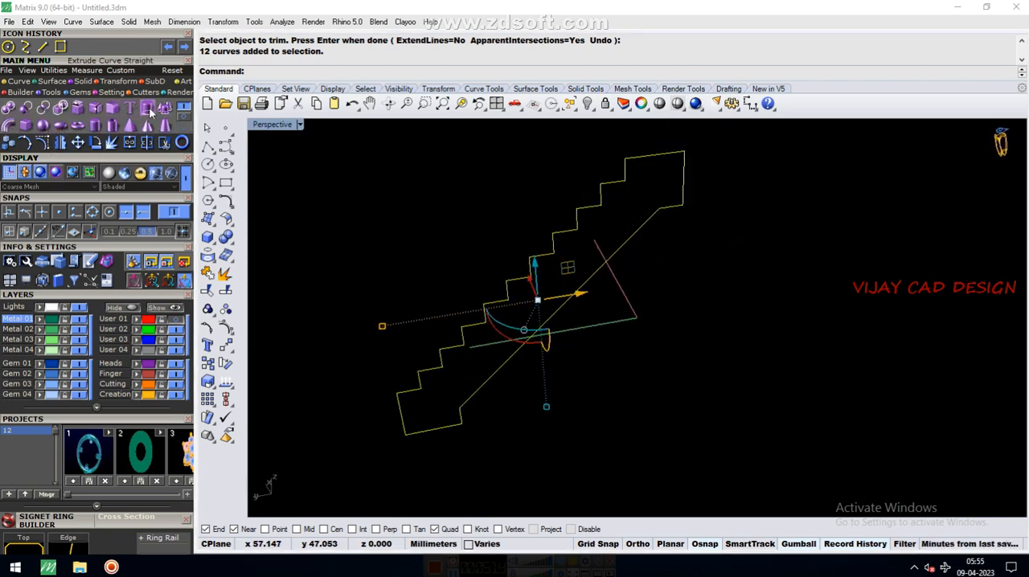
click(148, 108)
right_drag(804, 288, 854, 286)
click(912, 292)
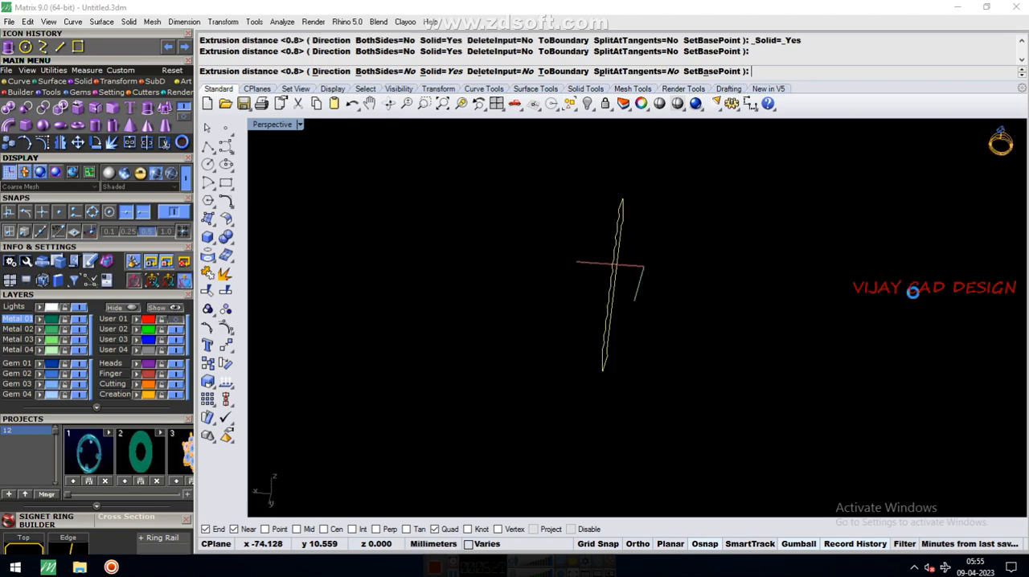
mouse_move(724, 301)
right_down()
mouse_move(604, 306)
mouse_move(708, 303)
mouse_move(650, 299)
mouse_move(463, 228)
right_up()
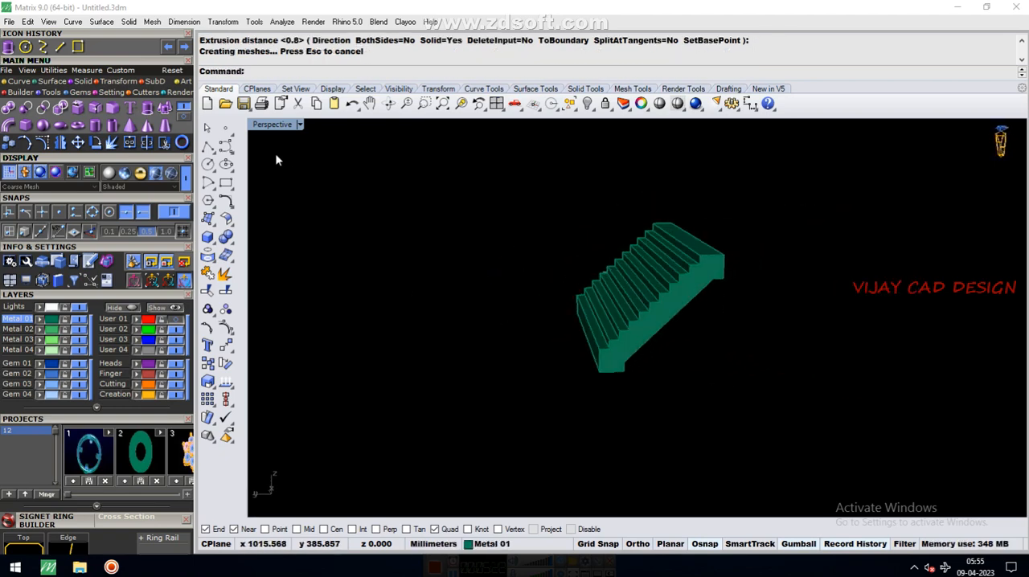
Set the Perspective view's display mode to Simple Shade and inspect the staircase
click(299, 126)
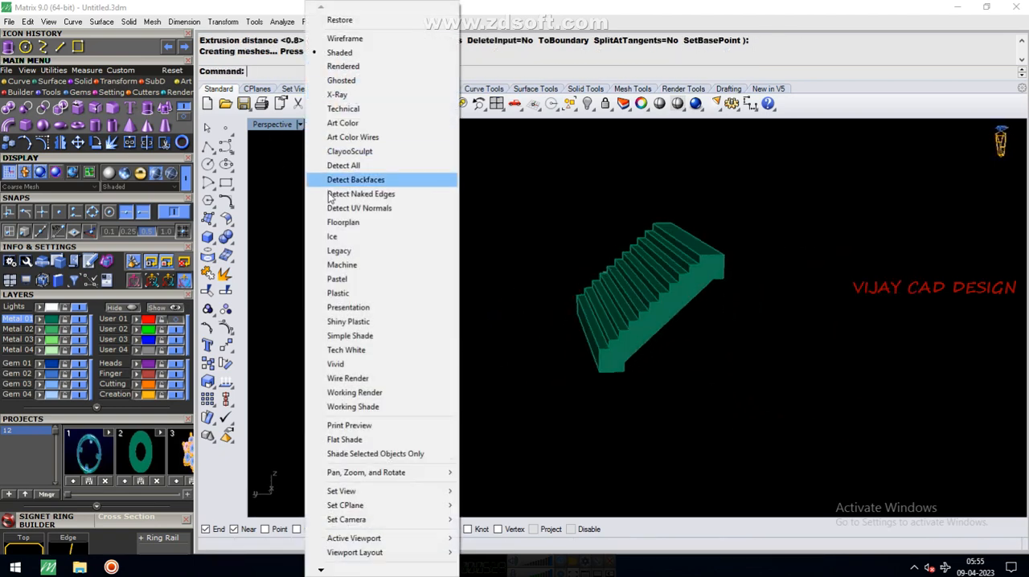
click(352, 338)
right_drag(416, 344, 659, 310)
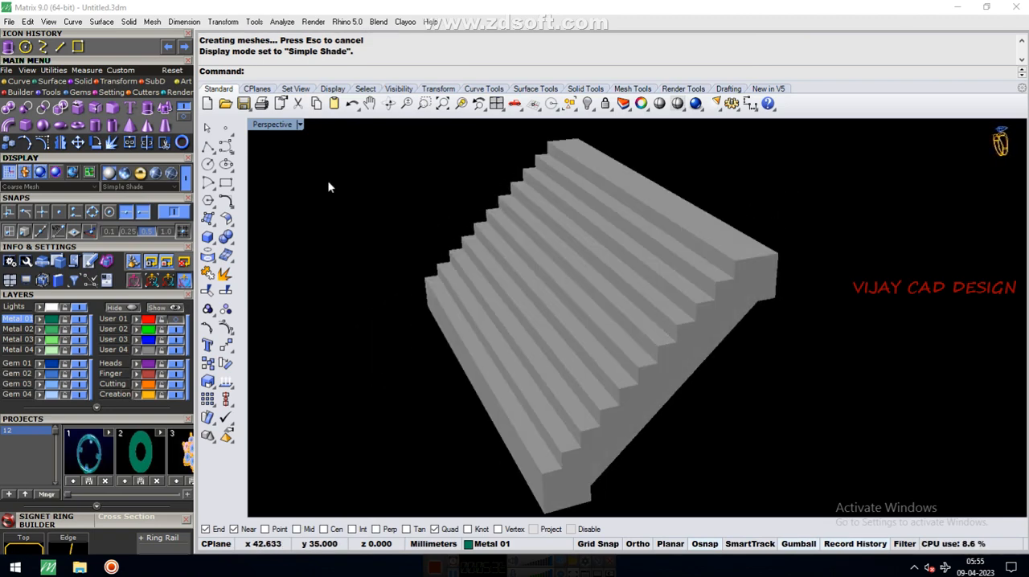
Set the Perspective view's display mode to Working Shade and inspect the staircase from its side and front
click(299, 126)
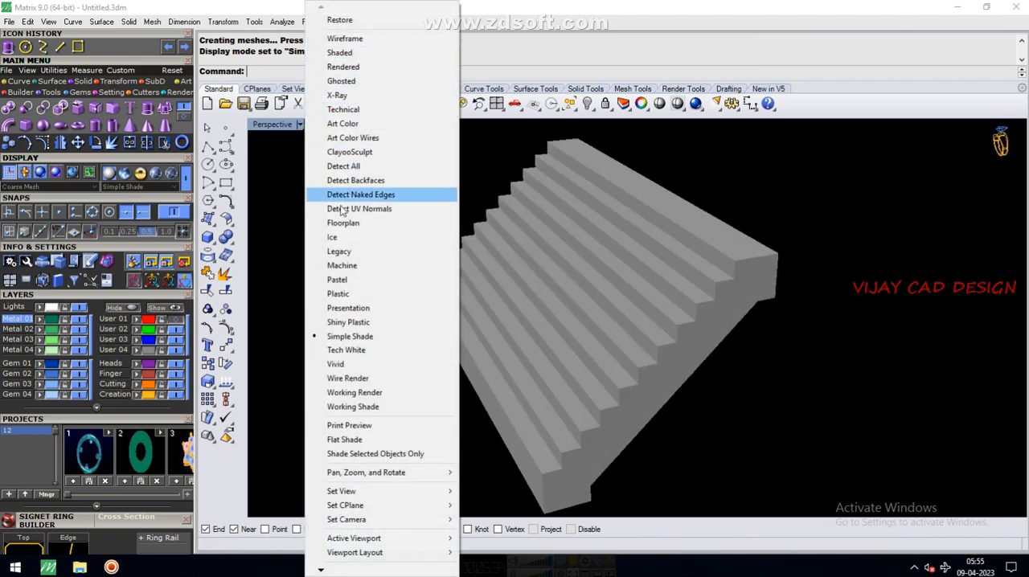
click(364, 408)
right_drag(526, 321, 332, 304)
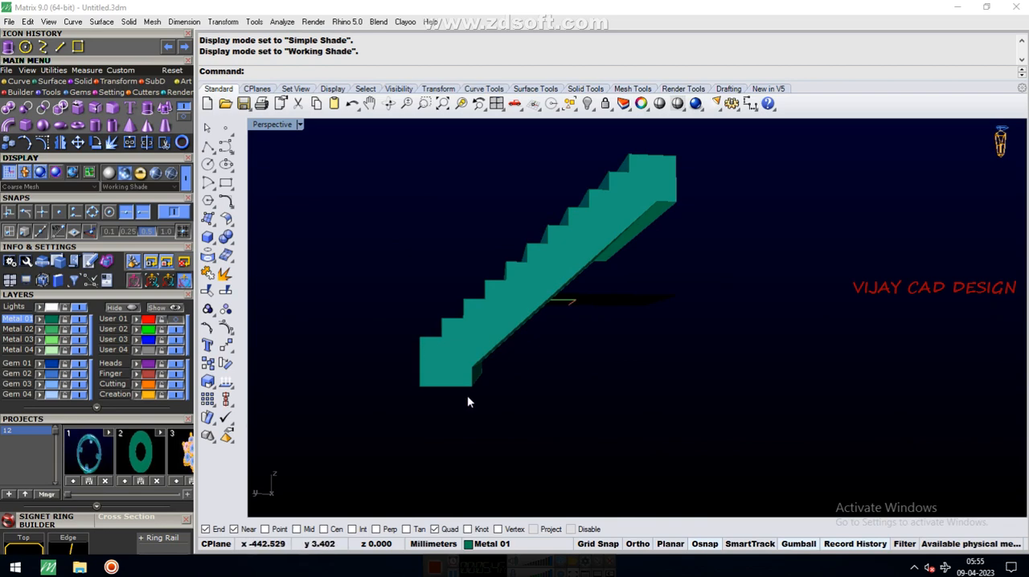
right_drag(591, 228, 620, 305)
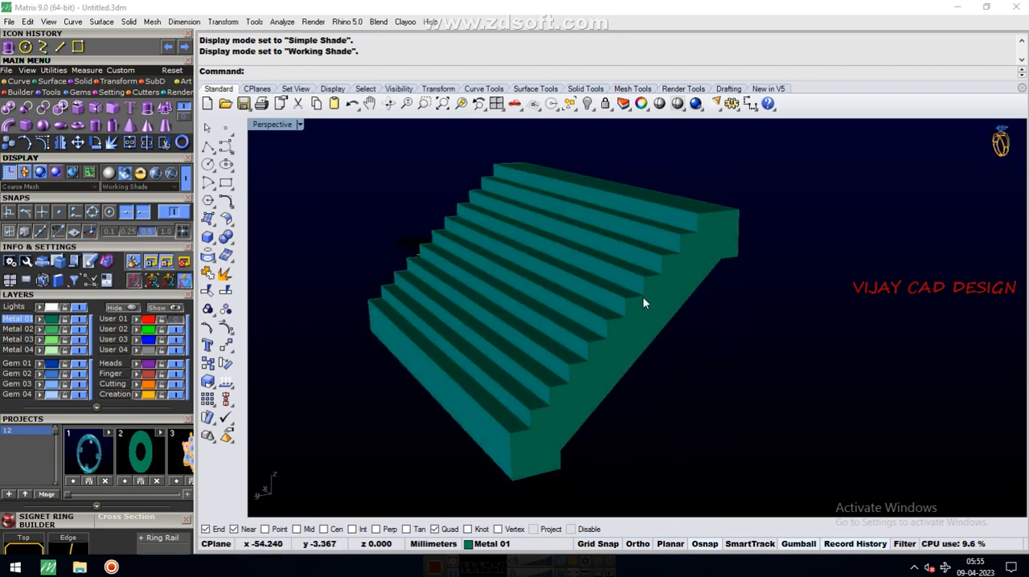
right_drag(643, 299, 612, 252)
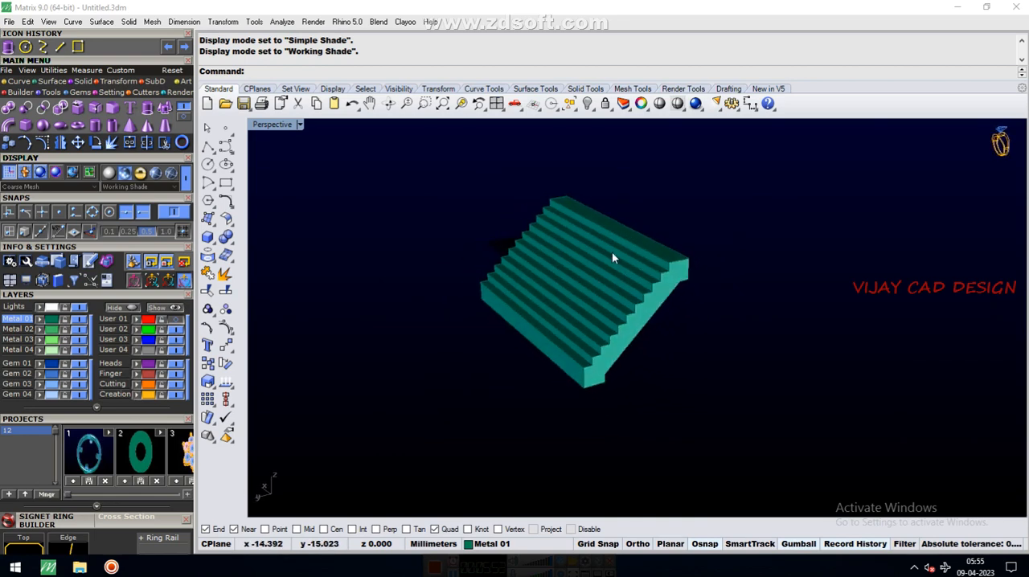
Delete the staircase solid together with its profile curves, and show the User 01 layer
scroll(612, 252, down, 3)
drag(477, 167, 774, 423)
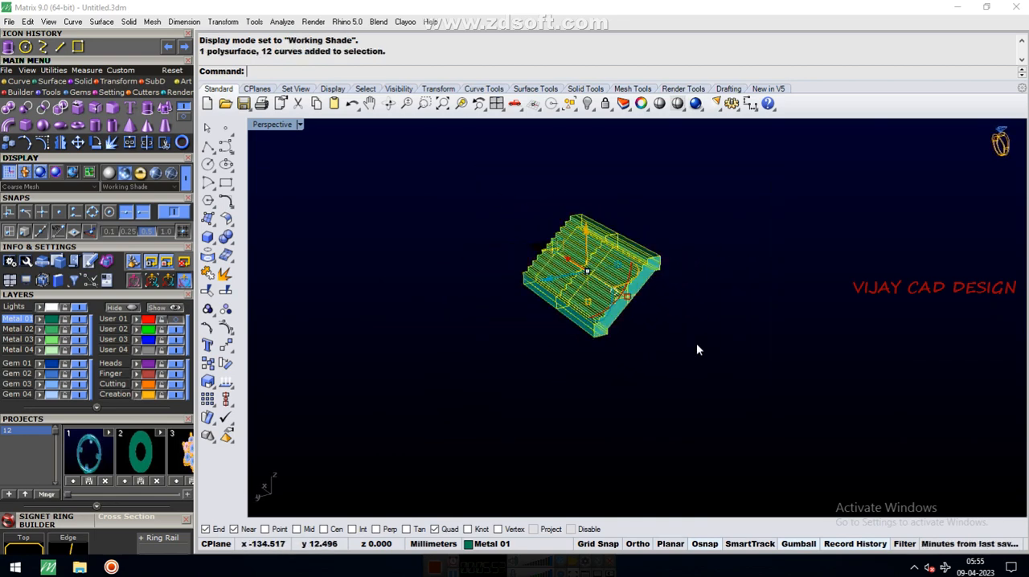
key(Delete)
click(176, 319)
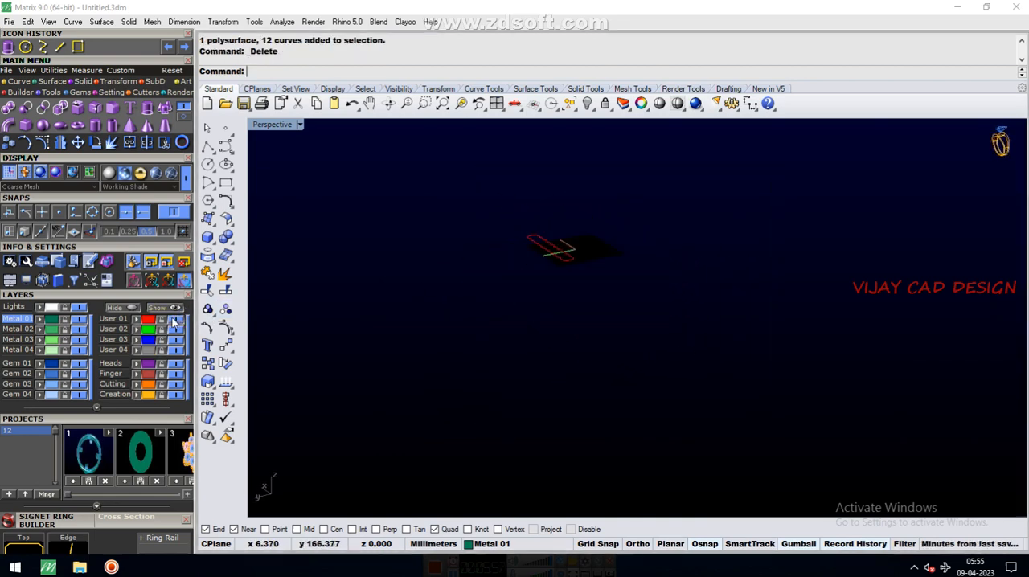
Extrude the red scalloped outline straight upward into a solid about 37 mm high
right_drag(473, 291, 586, 314)
scroll(591, 308, down, 5)
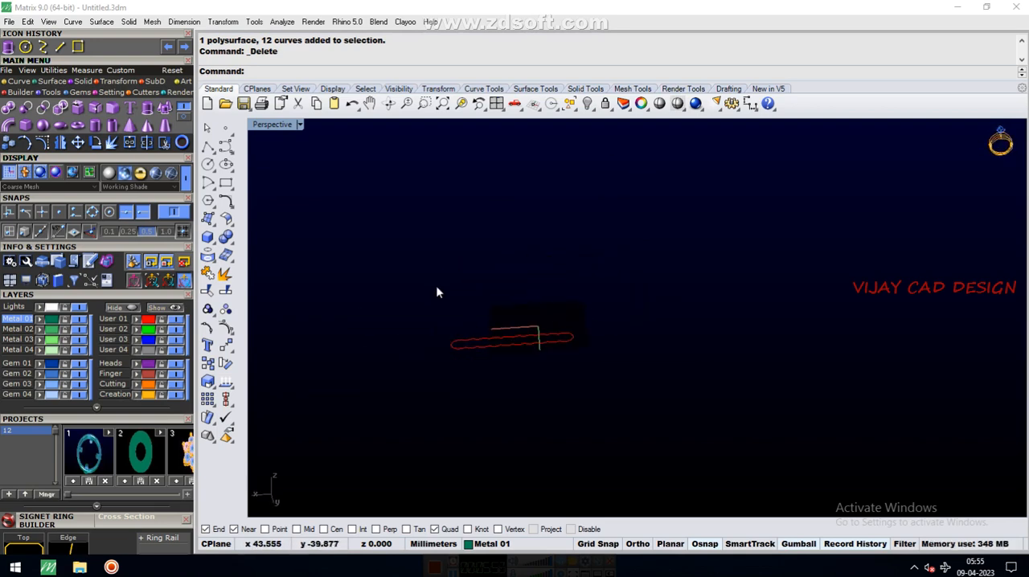
click(540, 361)
click(147, 109)
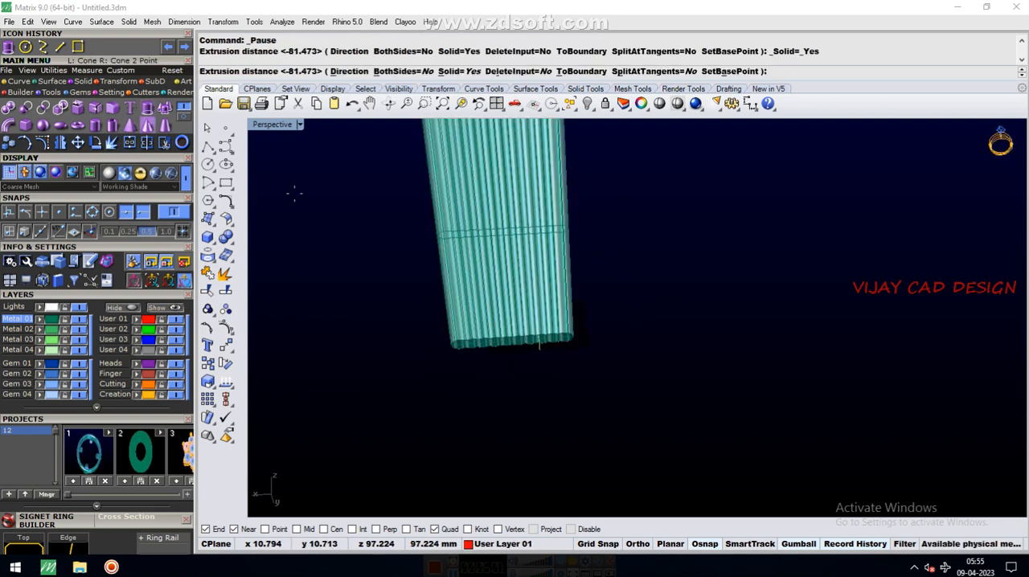
click(655, 265)
scroll(669, 270, down, 5)
mouse_move(668, 270)
right_down()
mouse_move(601, 348)
mouse_move(536, 174)
mouse_move(683, 253)
mouse_move(549, 259)
mouse_move(655, 262)
right_up()
scroll(599, 352, up, 3)
Scale the scalloped solid down in height only, making it a thin strip above its outline, and select it
click(677, 268)
scroll(636, 317, up, 2)
drag(617, 414, 615, 324)
click(589, 265)
right_drag(590, 267, 574, 312)
click(574, 312)
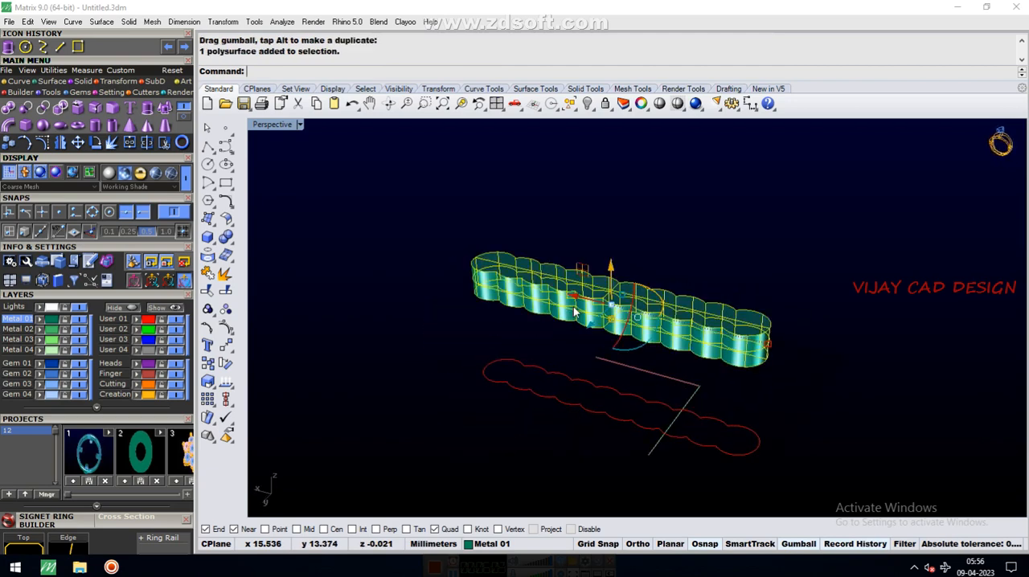
Delete the flattened scalloped solid and extrude its outline straight upward again, about 13 mm high
key(Delete)
click(584, 411)
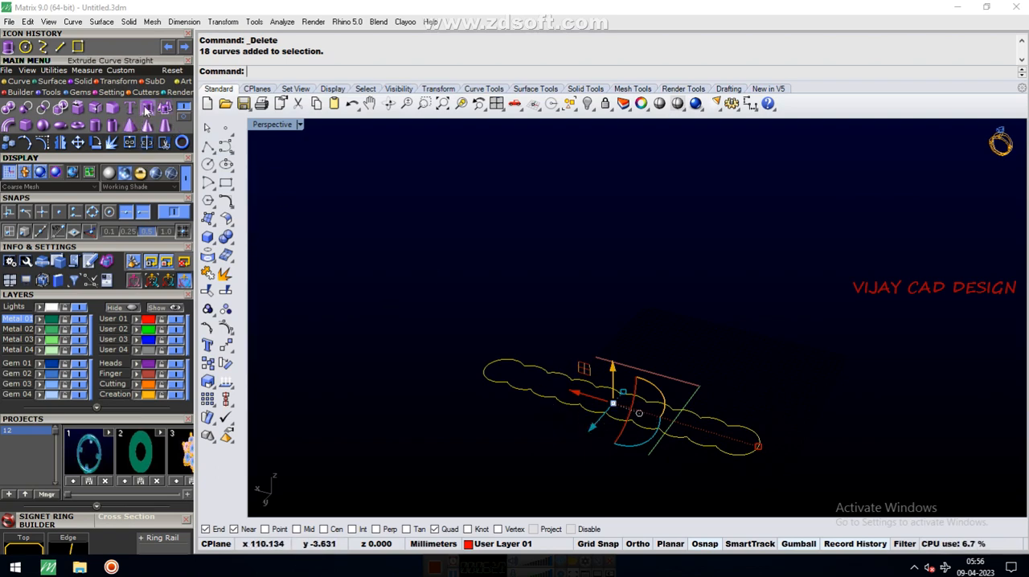
click(13, 83)
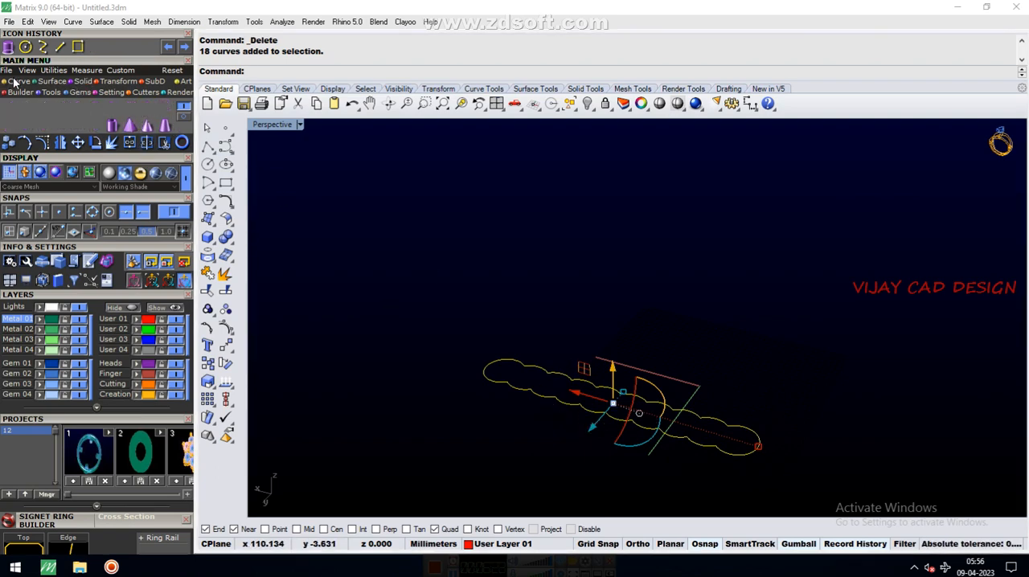
click(79, 83)
click(146, 110)
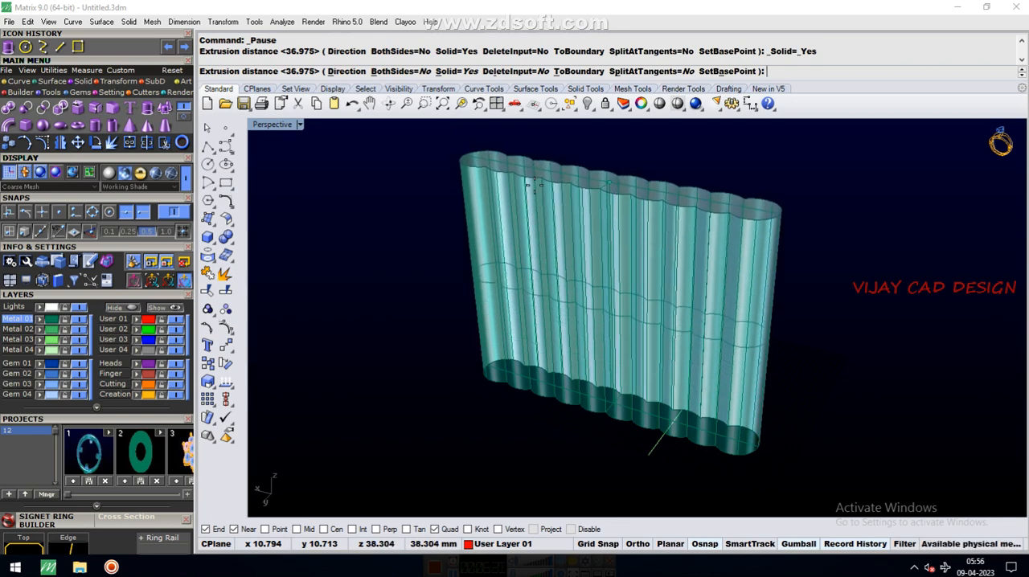
click(543, 351)
right_drag(543, 351, 460, 268)
Delete the scalloped solid together with its outline curves, leaving the scene empty
drag(460, 268, 735, 454)
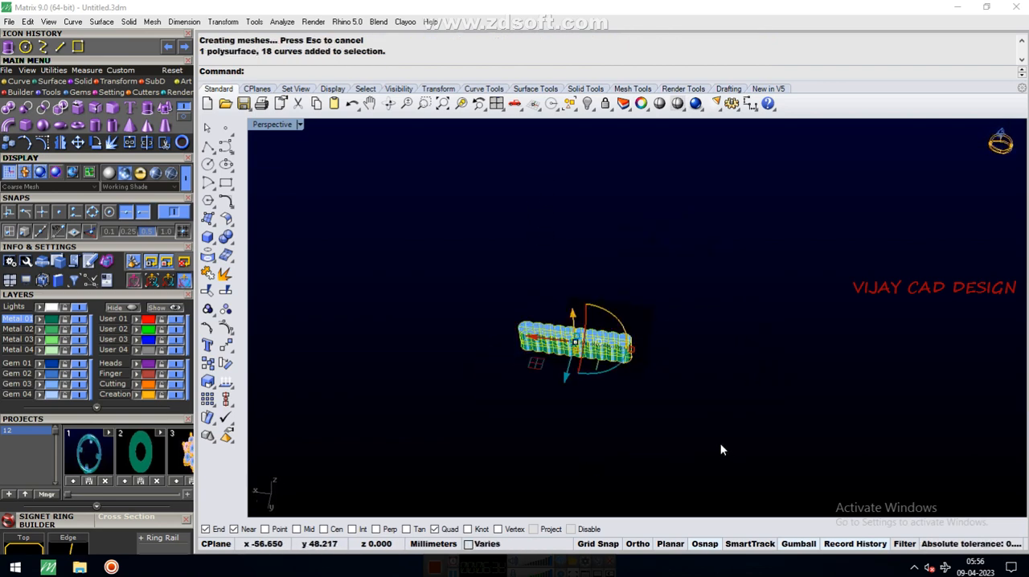
key(Delete)
key(End)
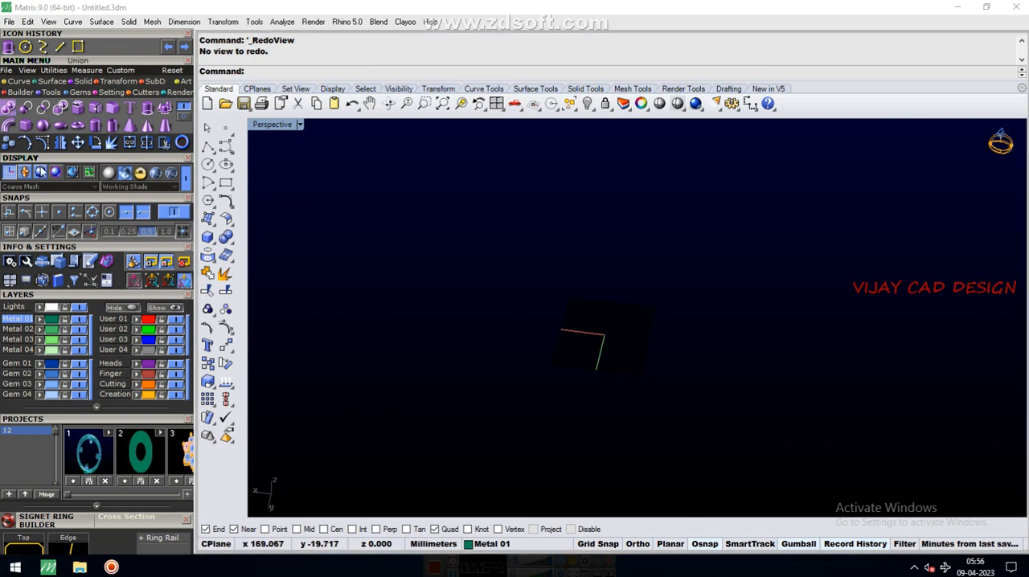
Maximize the Top view and show its grid axes
double_click(260, 127)
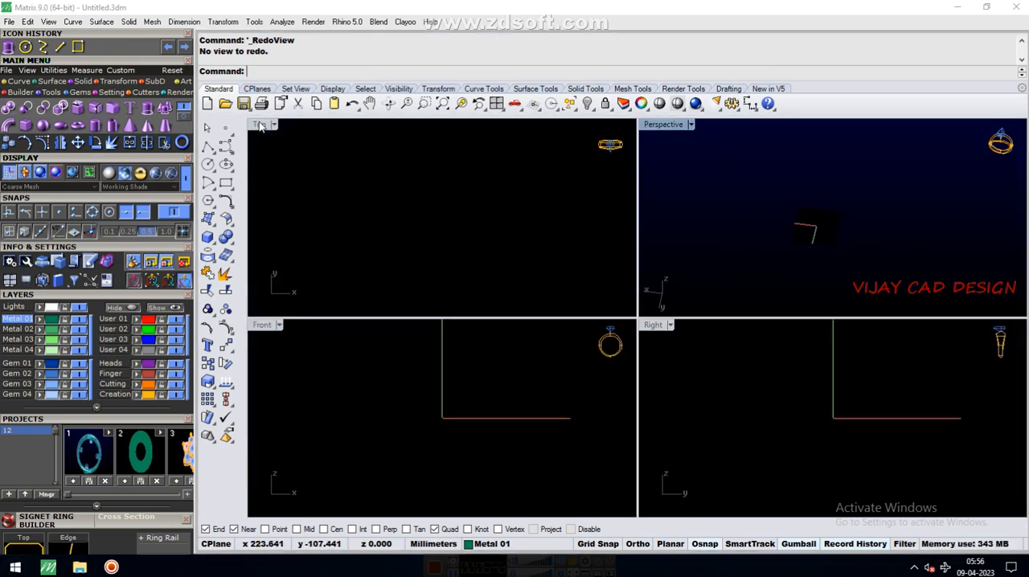
double_click(260, 126)
key(F7)
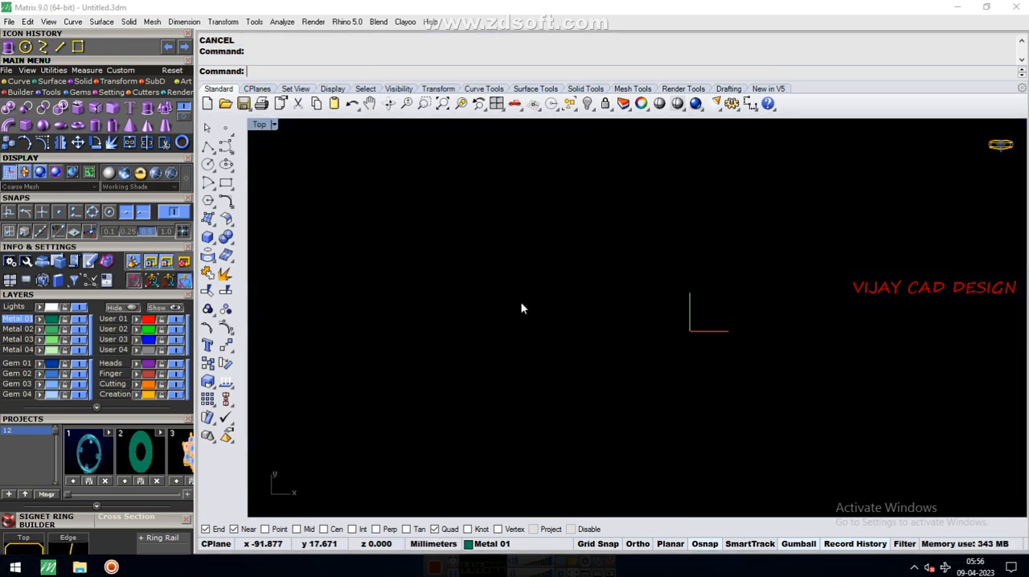
scroll(761, 330, up, 8)
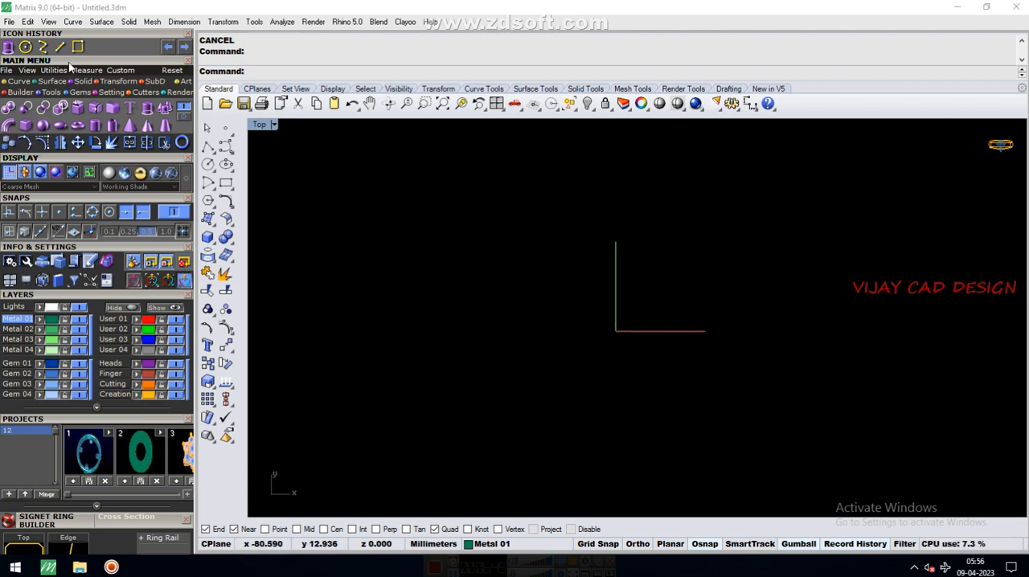
Draw an open S-shaped interpolated curve through six points to the left of the axes
click(43, 49)
click(456, 233)
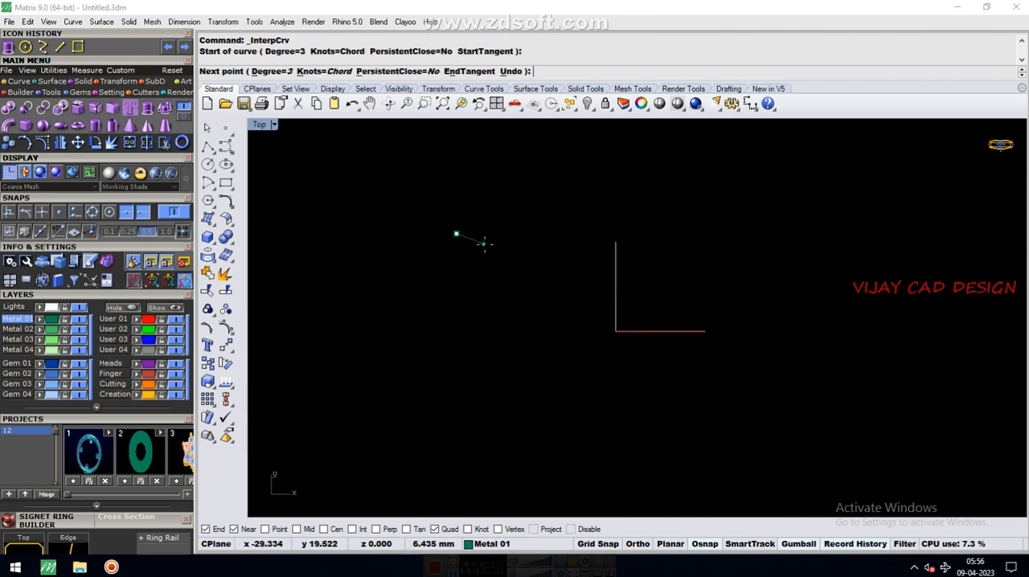
click(486, 247)
click(453, 318)
click(433, 373)
click(467, 408)
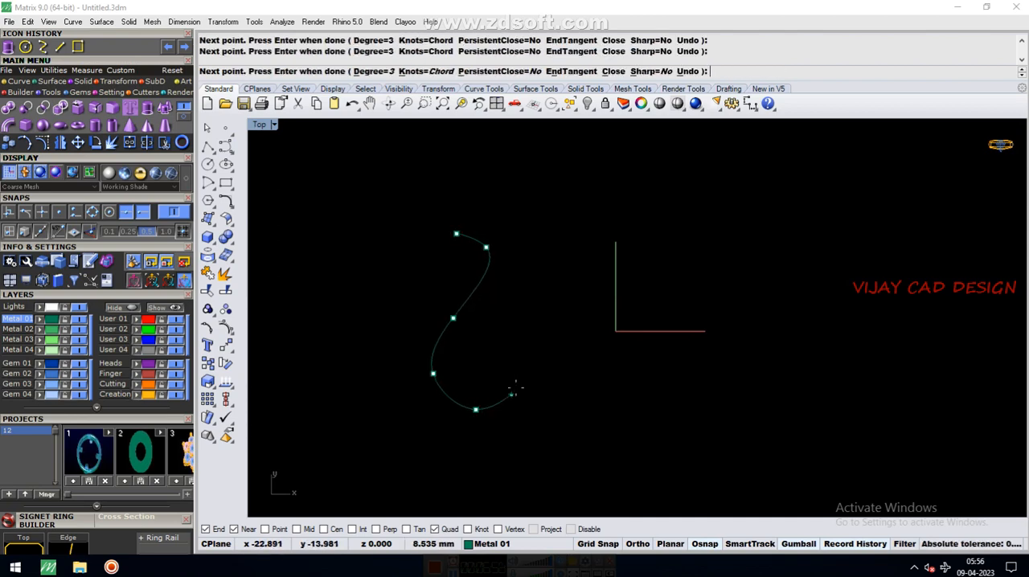
click(515, 384)
key(Return)
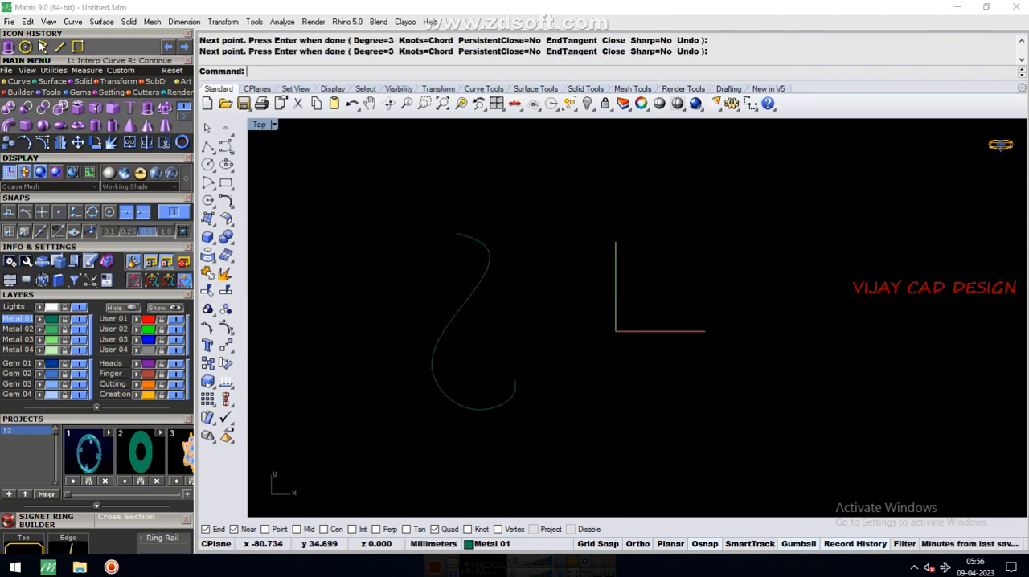
Draw a nearly vertical straight line between the S-shaped curve and the axes, about as tall as the curve
click(58, 48)
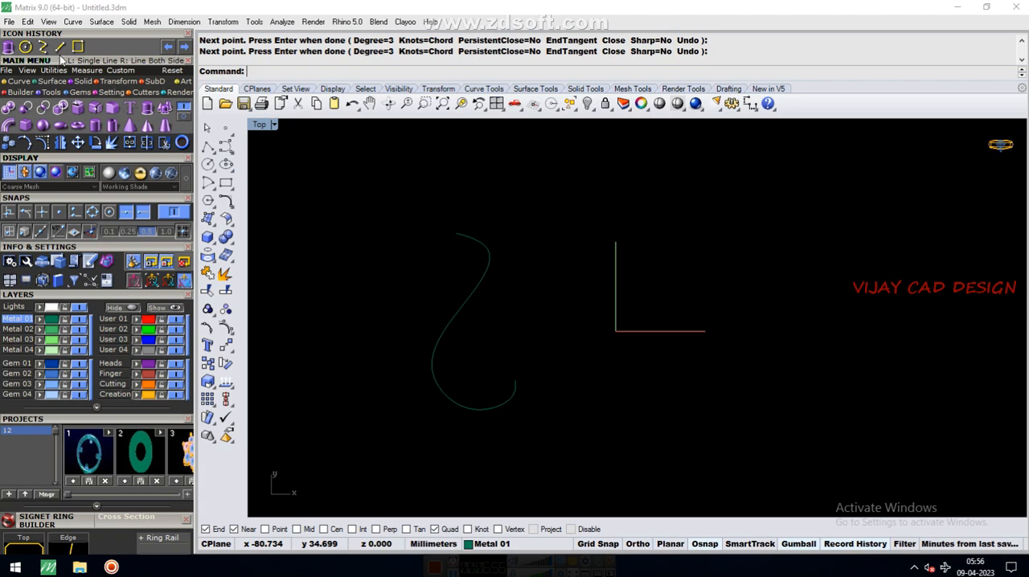
click(574, 240)
click(576, 417)
right_click(576, 416)
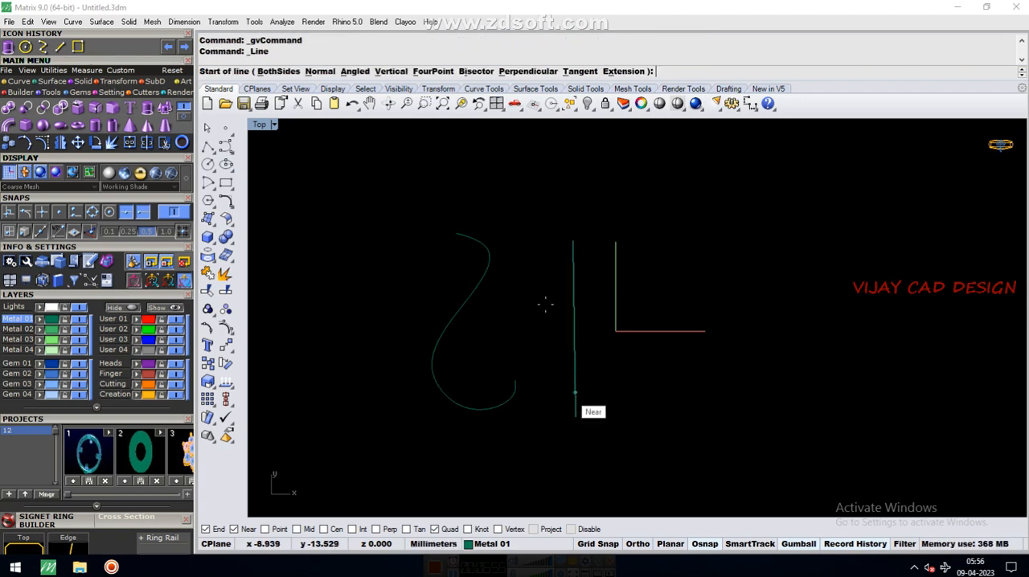
scroll(543, 294, down, 3)
scroll(530, 322, up, 3)
key(Escape)
Show the S-shaped curve's edit points and try moving the one near its lower end down and to the left
click(510, 352)
scroll(509, 352, up, 1)
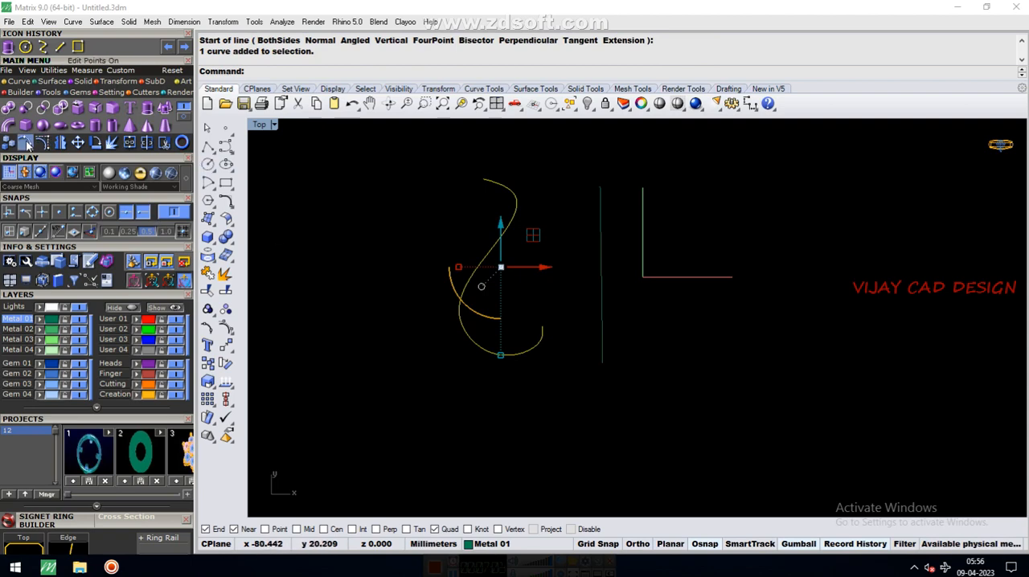
click(356, 236)
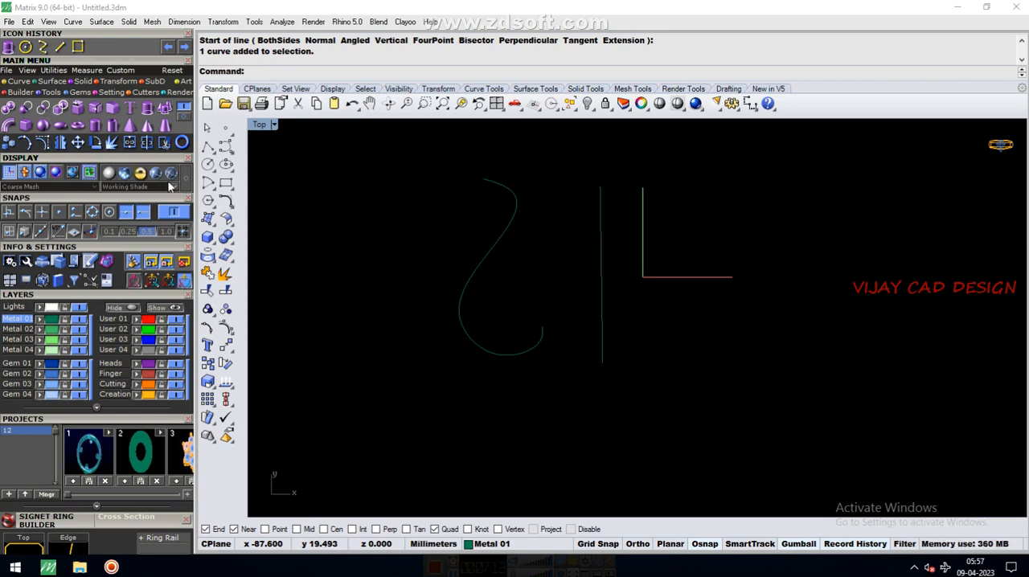
click(505, 259)
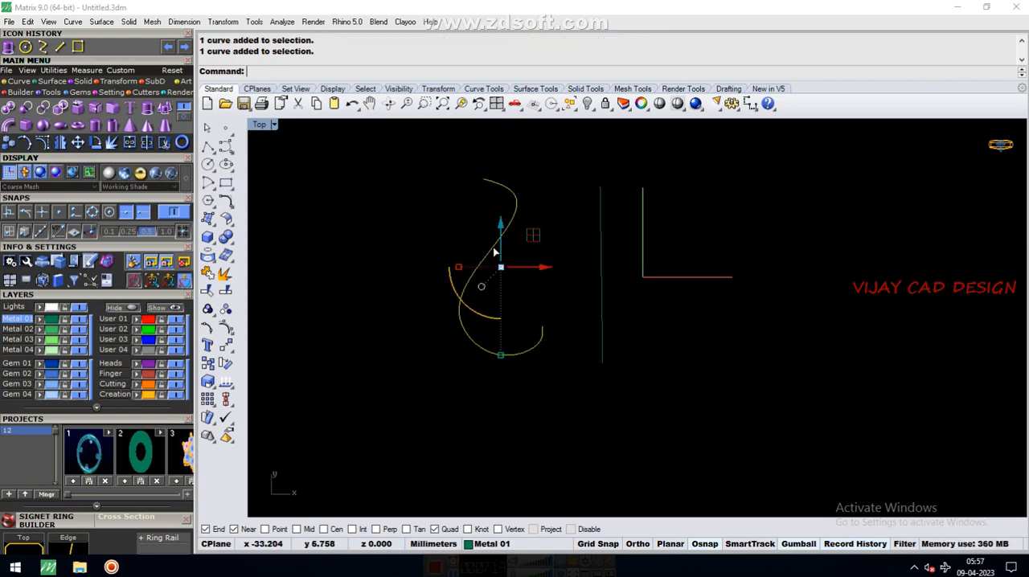
click(29, 145)
scroll(512, 315, up, 3)
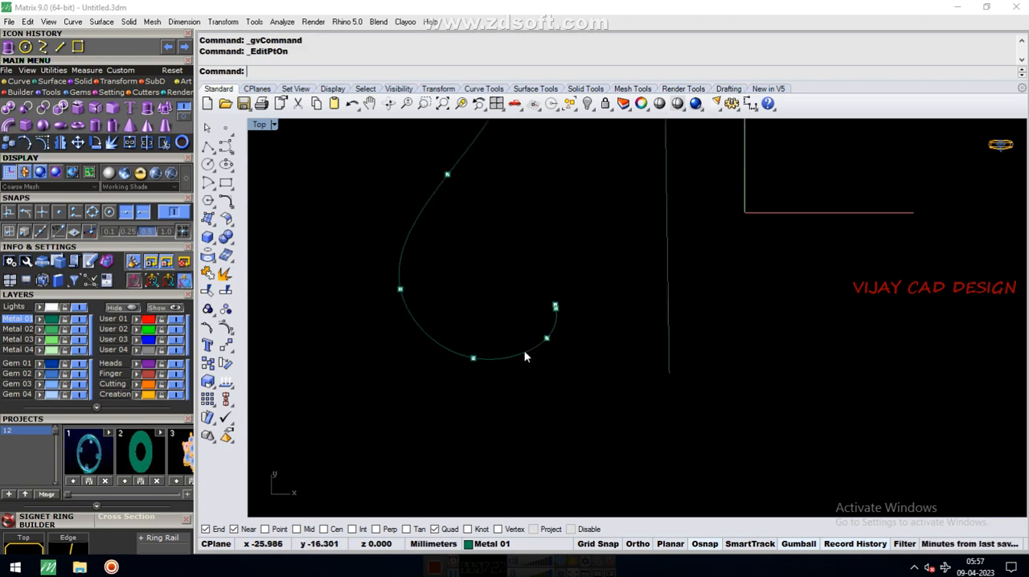
drag(523, 320, 565, 360)
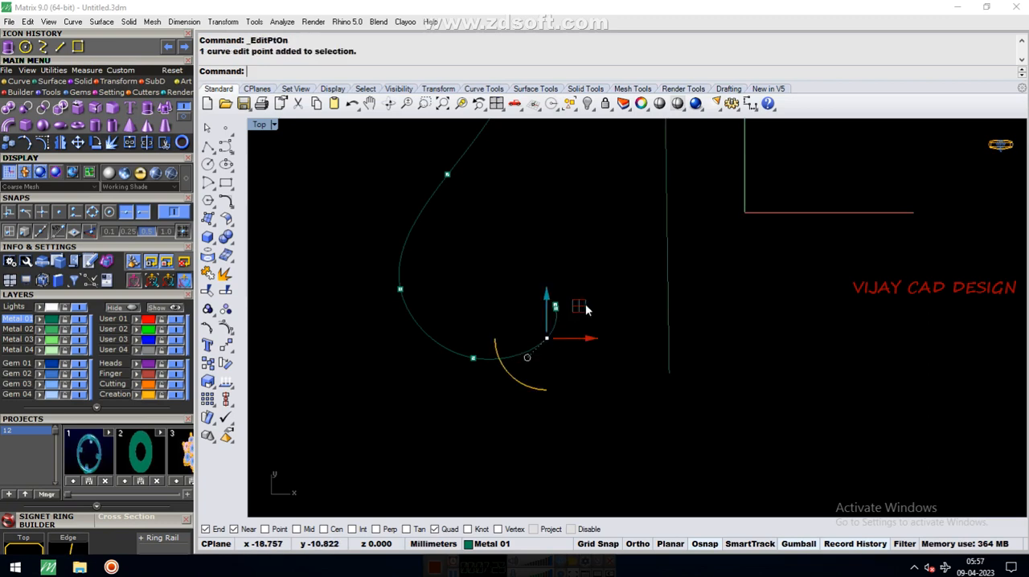
mouse_move(586, 304)
mouse_down()
mouse_move(561, 331)
mouse_move(584, 305)
mouse_move(587, 328)
mouse_move(532, 335)
mouse_move(588, 307)
mouse_move(599, 341)
mouse_move(581, 366)
mouse_move(582, 323)
mouse_up()
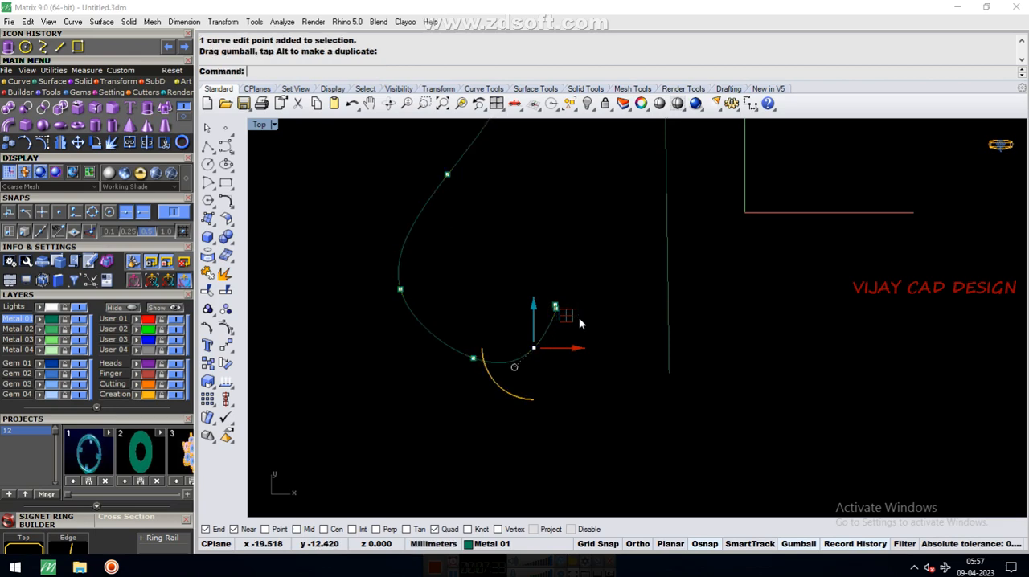
key(ctrl+z)
key(Escape)
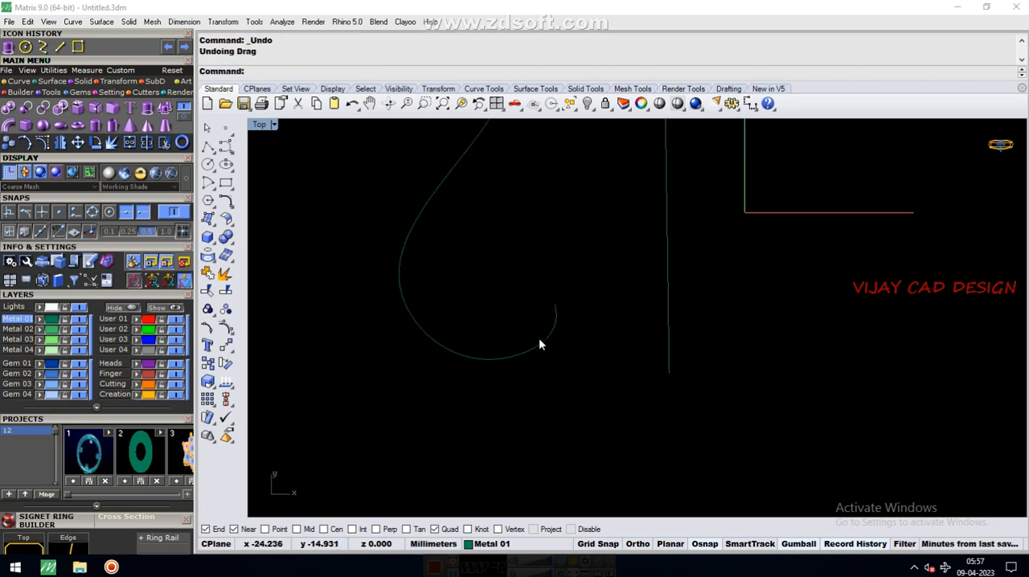
Show the S-shaped curve's control points, pull the one near its lower end up inside the bend, and shift the bottommost one slightly right
click(540, 345)
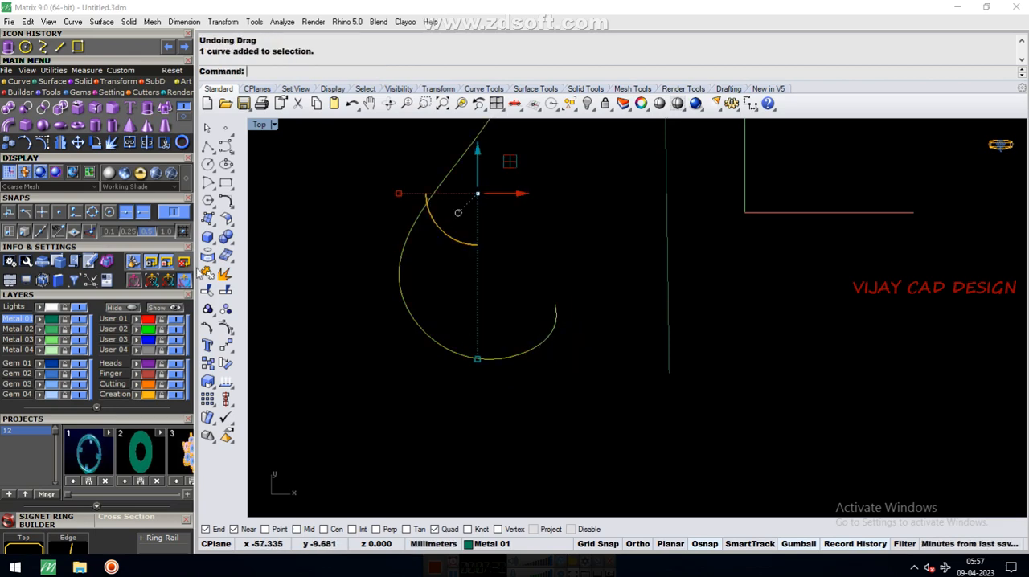
click(45, 140)
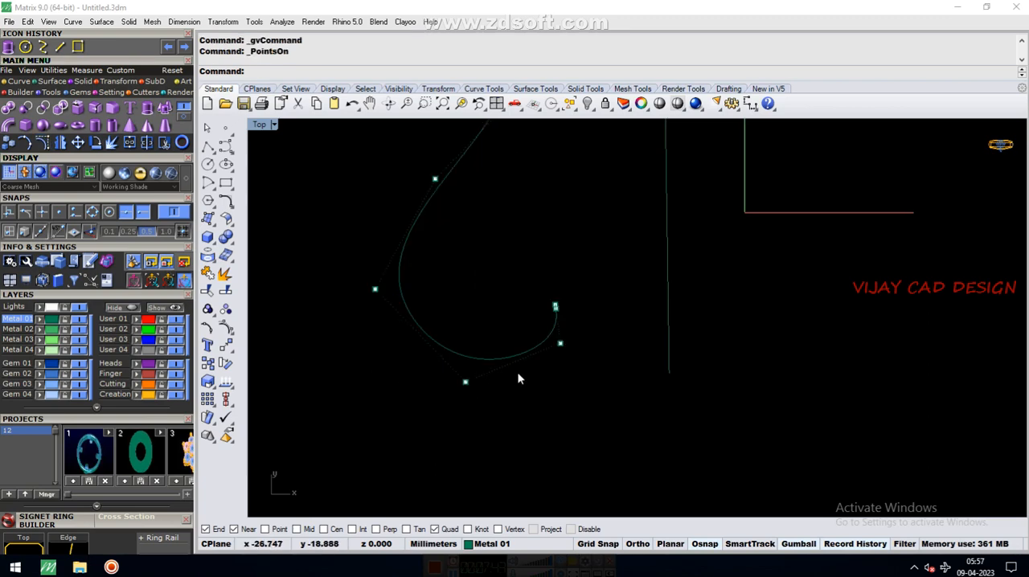
click(561, 344)
drag(594, 313, 523, 235)
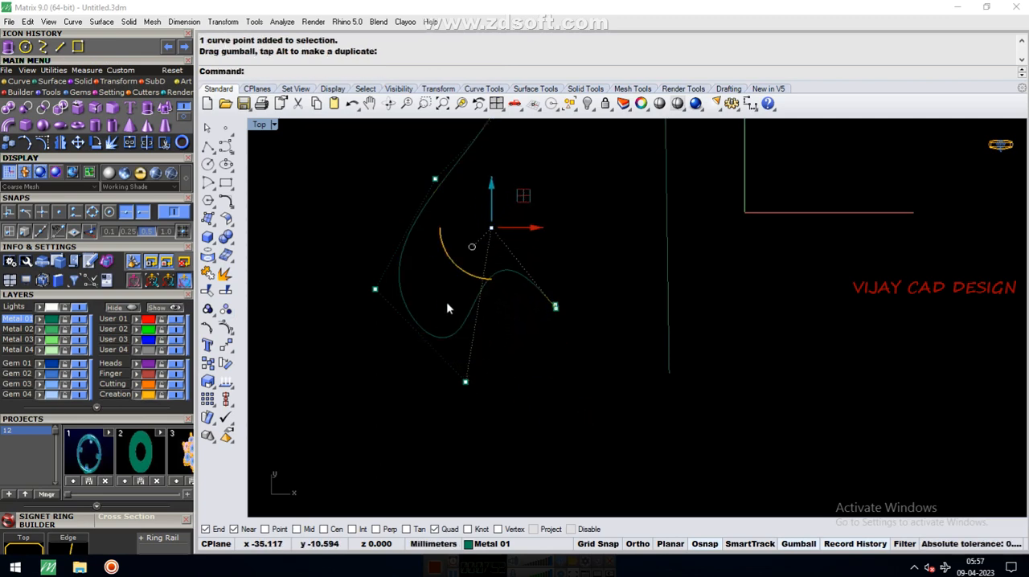
click(466, 381)
drag(498, 352, 521, 380)
scroll(484, 362, down, 4)
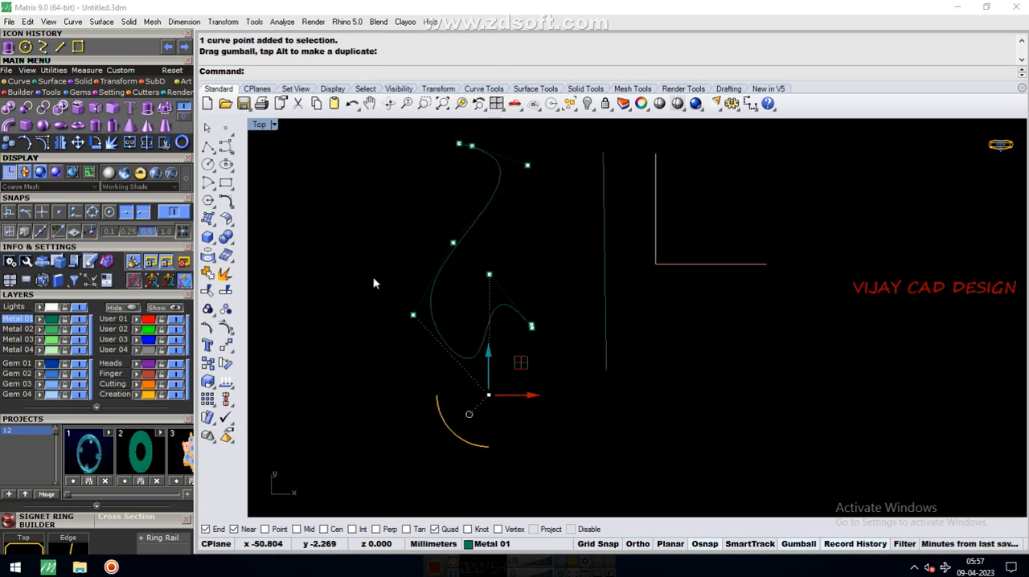
Reshape the curve's lower half by moving its left and middle control points down and left and lowering the point inside the bend
drag(373, 277, 439, 341)
drag(443, 288, 414, 343)
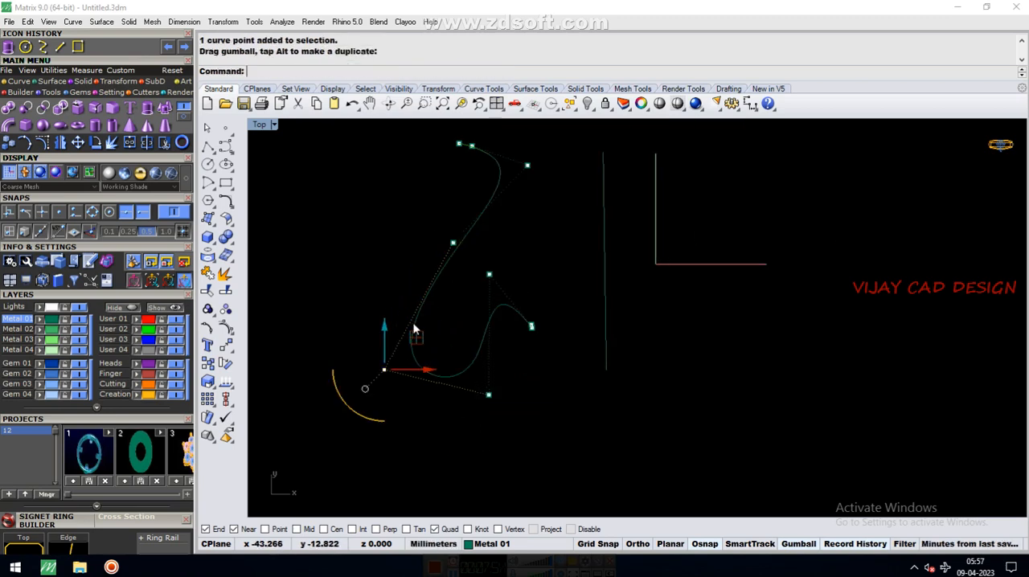
click(453, 242)
drag(481, 239, 446, 278)
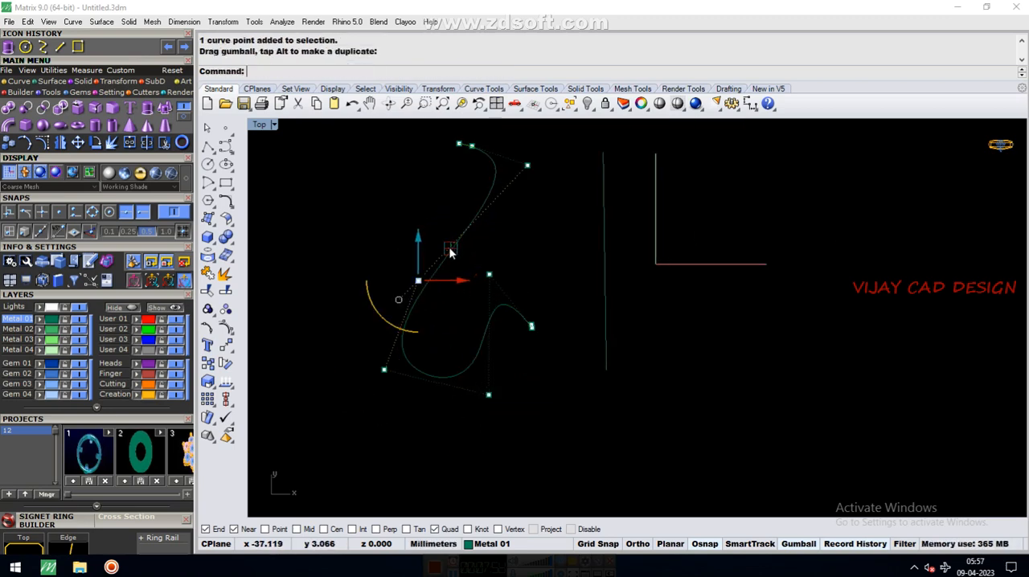
click(489, 276)
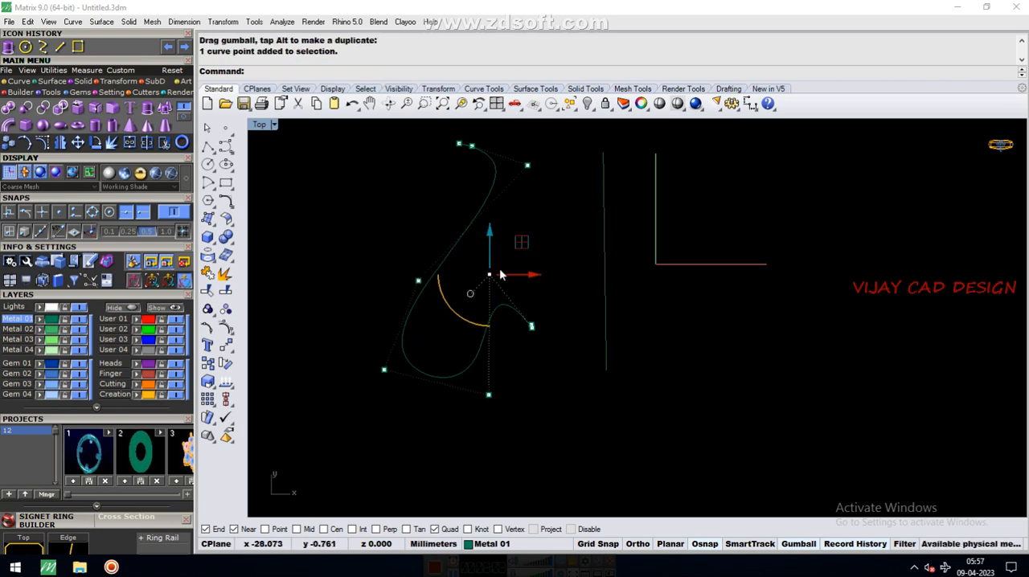
drag(522, 251, 506, 295)
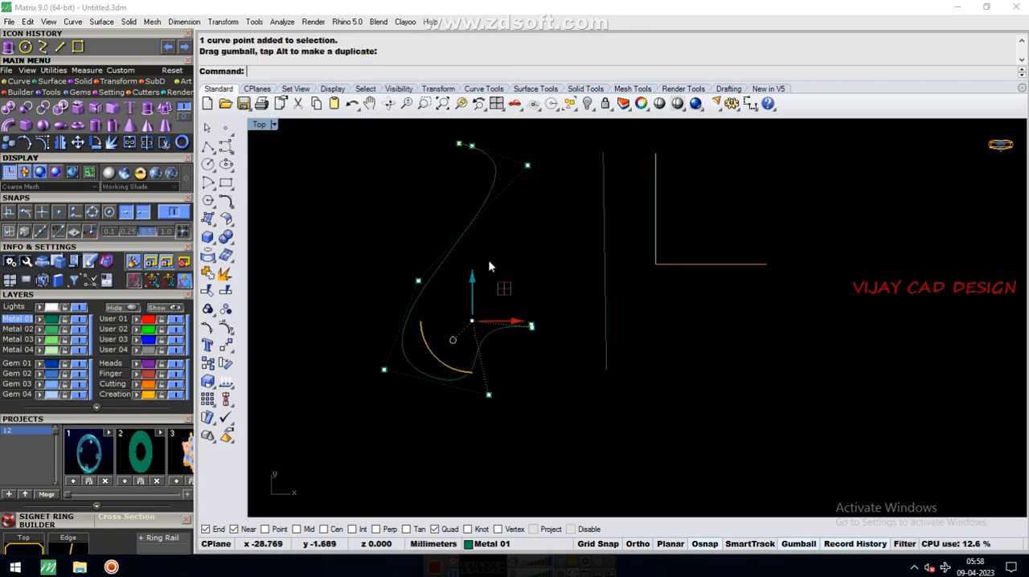
Form a small loop at the curve's upper end by moving its second control point down and the outer right one up, then hide the points
scroll(442, 179, down, 1)
click(466, 189)
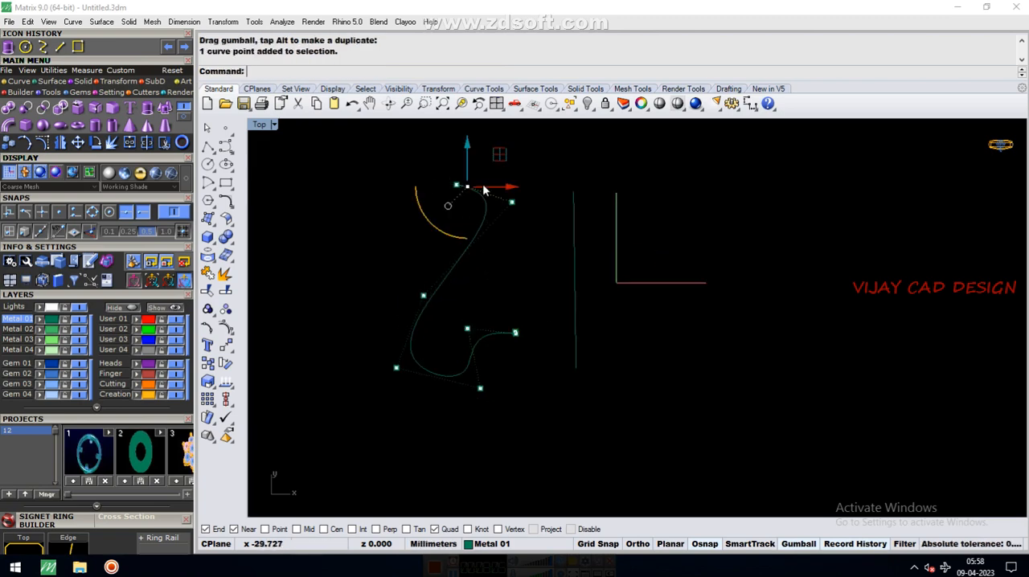
drag(499, 163, 536, 271)
right_drag(471, 209, 473, 201)
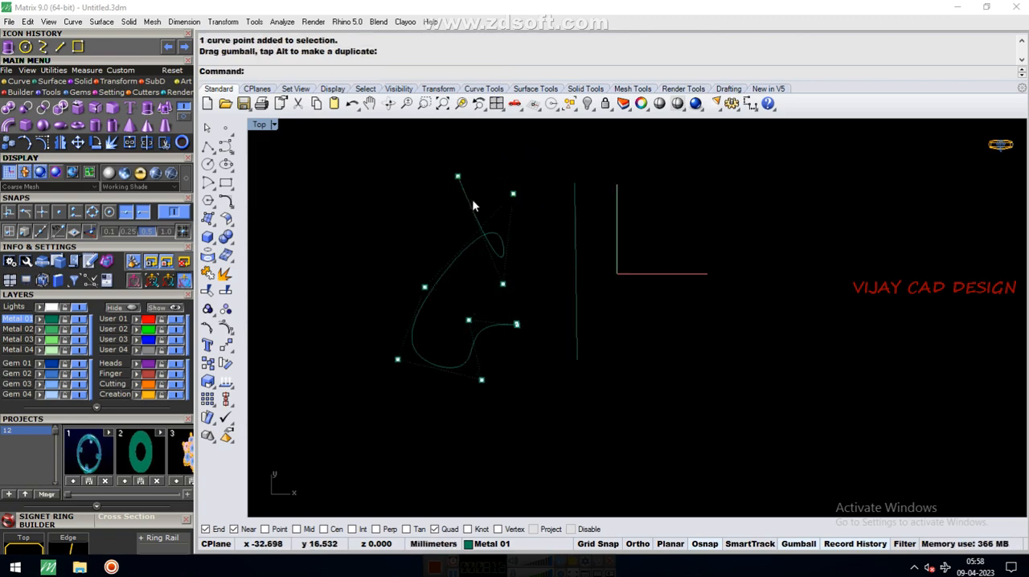
click(513, 194)
drag(552, 172, 541, 144)
click(395, 225)
scroll(541, 187, down, 4)
scroll(526, 215, up, 4)
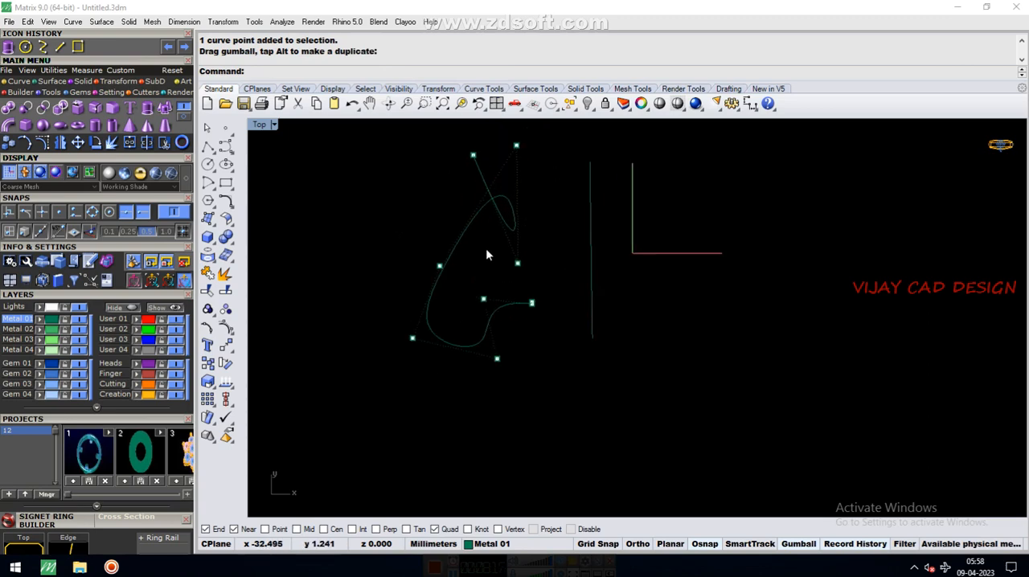
key(Escape)
scroll(486, 251, down, 5)
scroll(501, 228, up, 5)
click(494, 240)
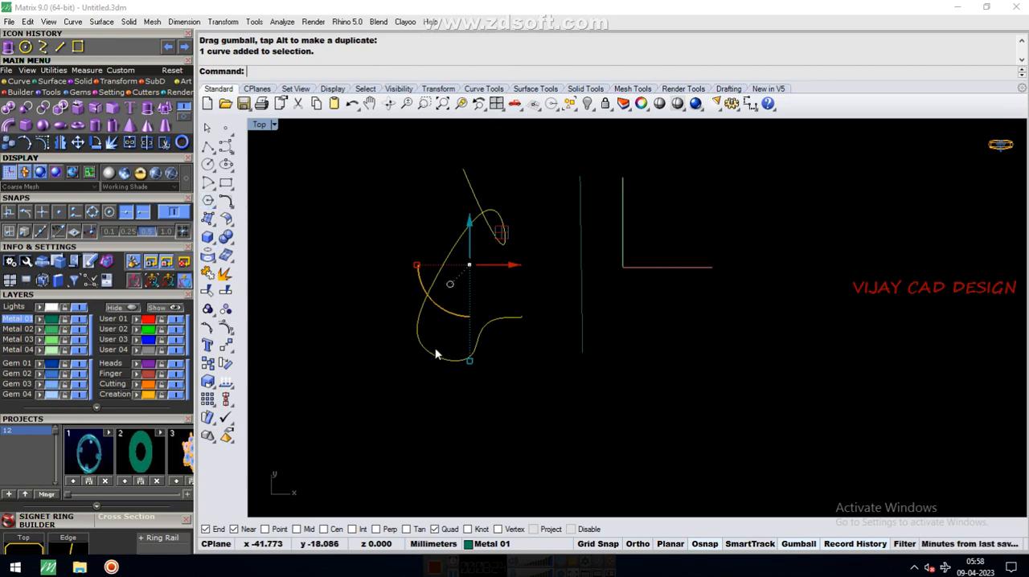
key(Escape)
click(512, 318)
scroll(515, 315, down, 4)
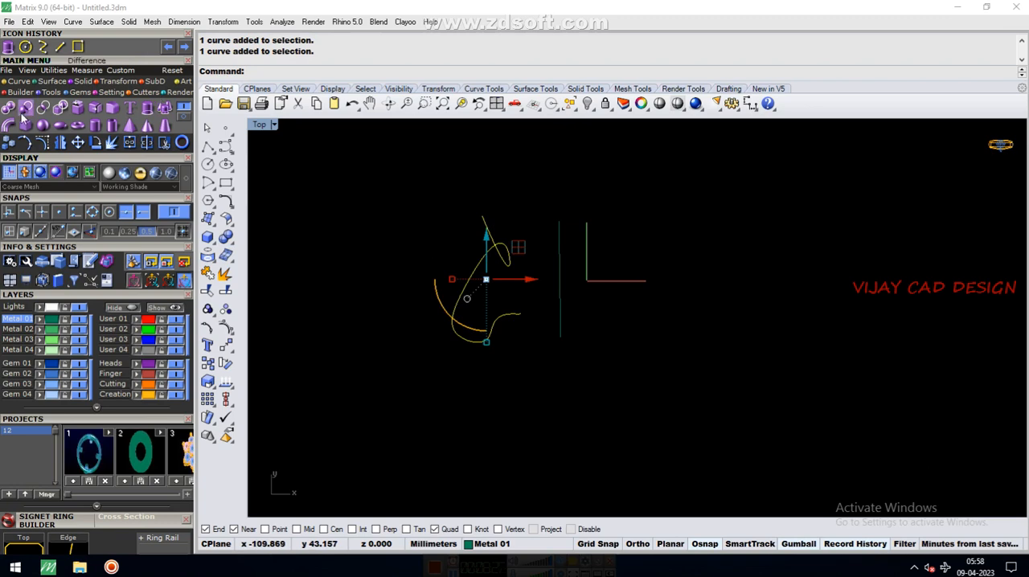
click(520, 323)
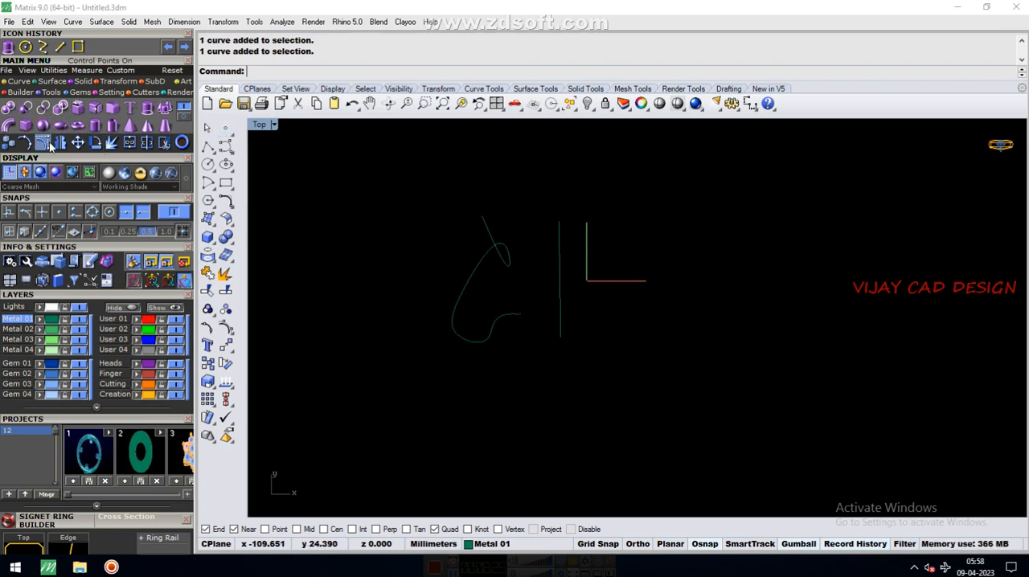
Show the straight line's control points to check how many it has, and hide them again
click(561, 283)
scroll(560, 283, up, 3)
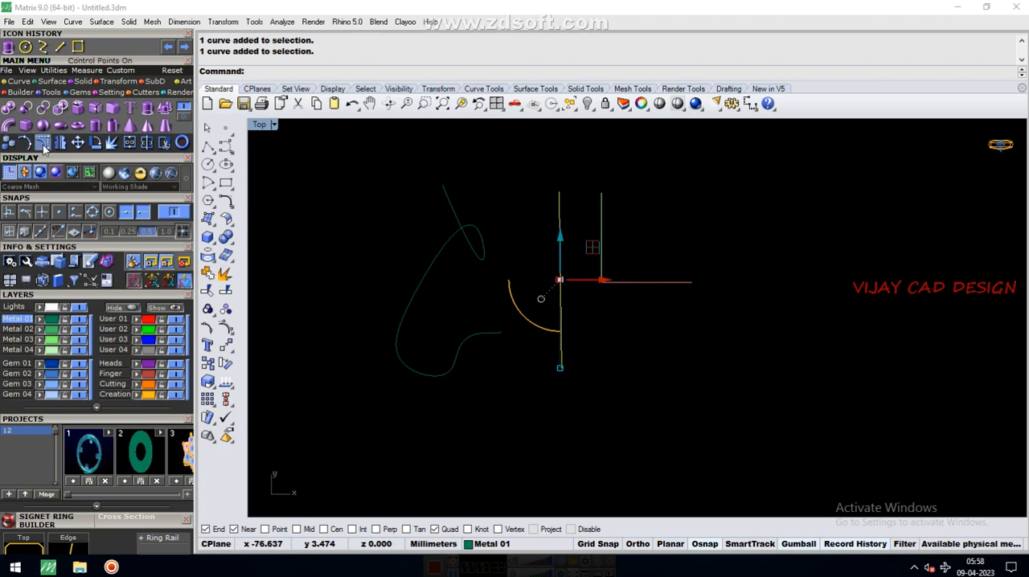
click(482, 255)
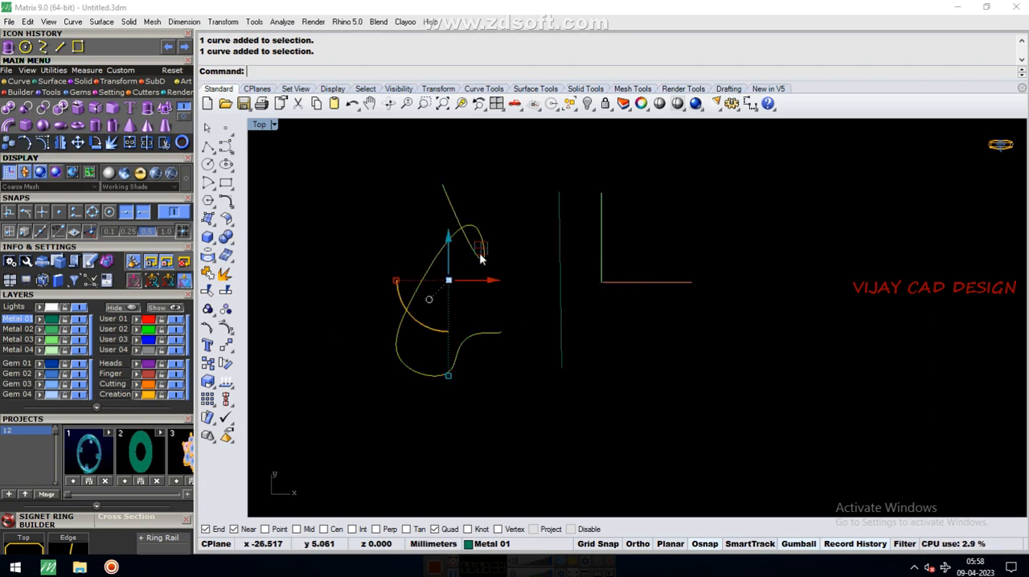
click(561, 272)
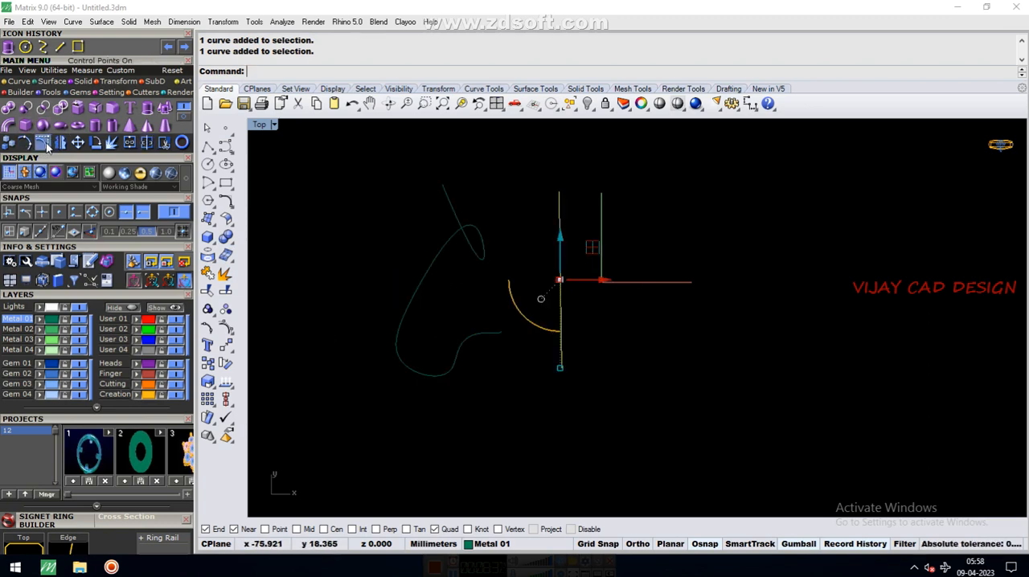
key(F10)
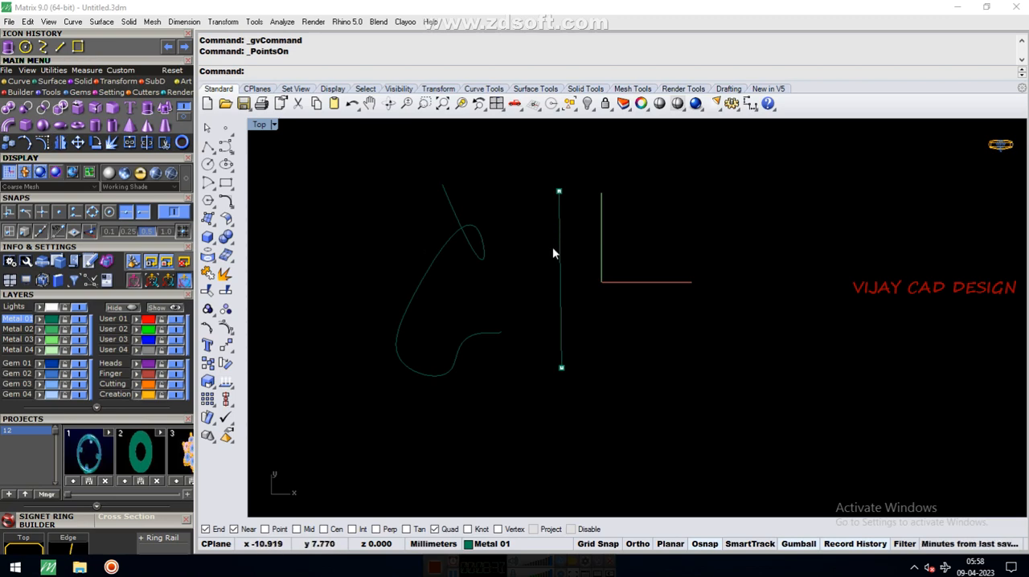
key(Escape)
click(561, 259)
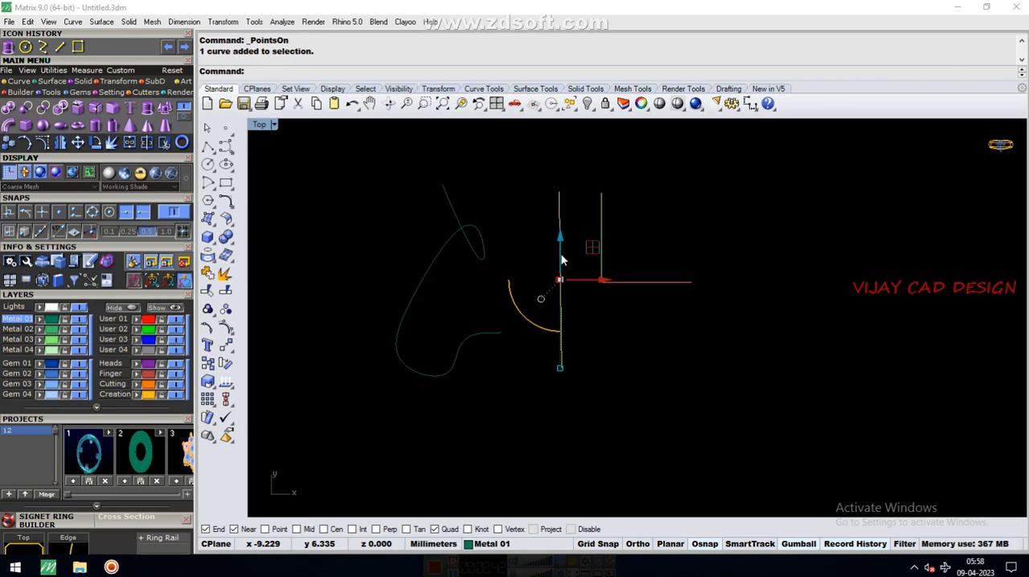
key(Escape)
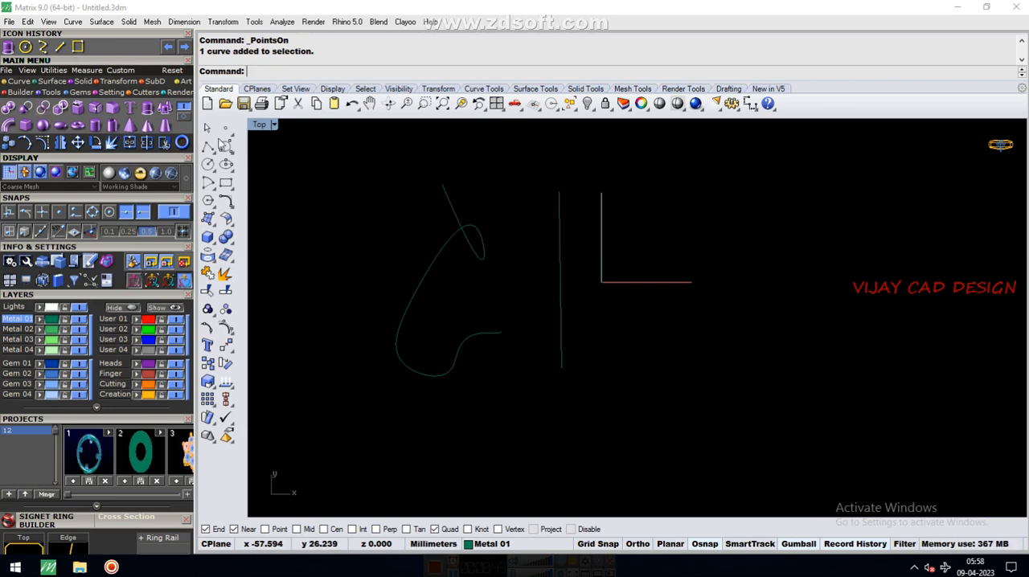
Rebuild the straight line with a point count of 6 and degree 3, deleting the input
click(22, 83)
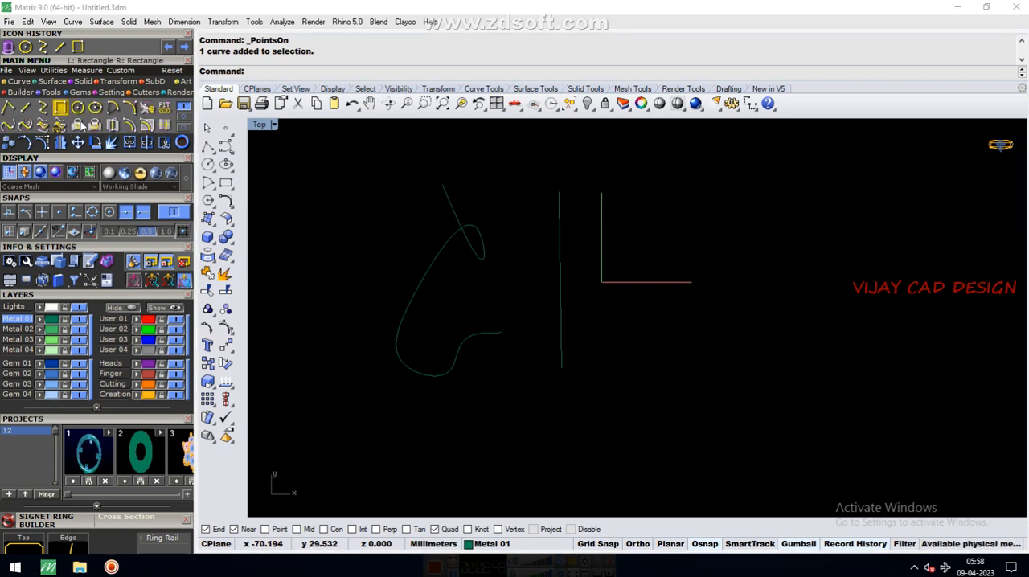
click(146, 111)
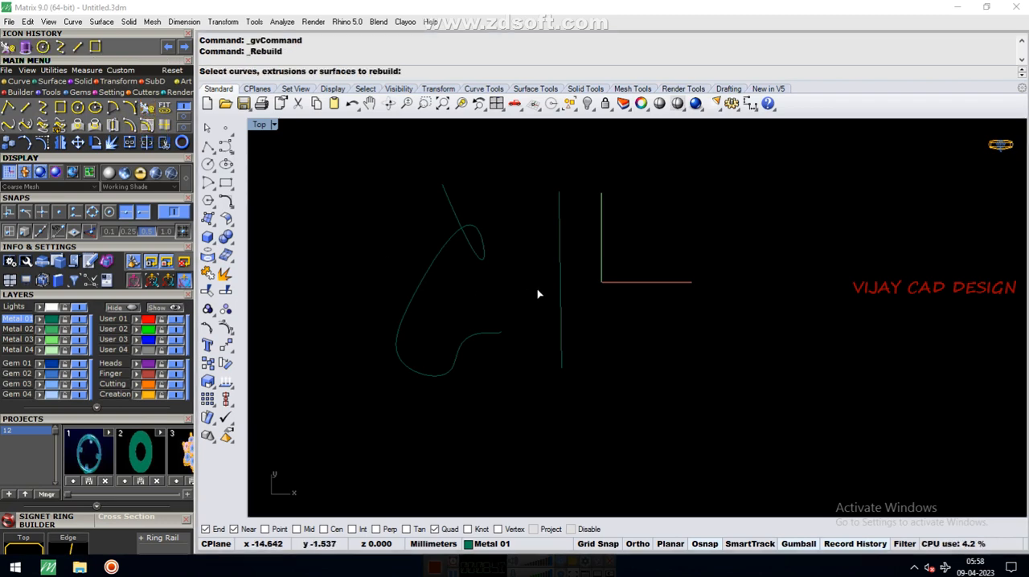
click(561, 281)
key(Return)
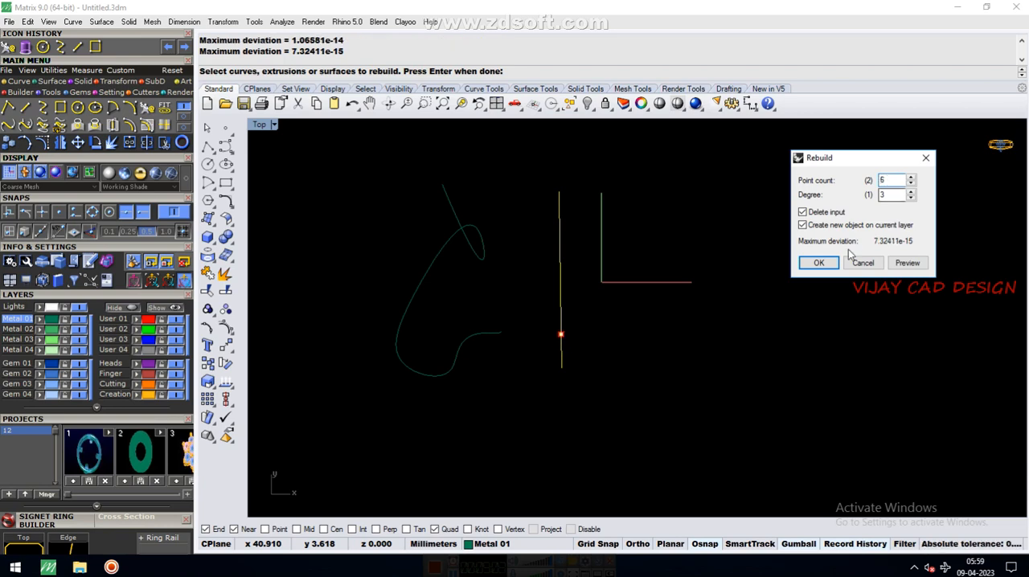
click(818, 263)
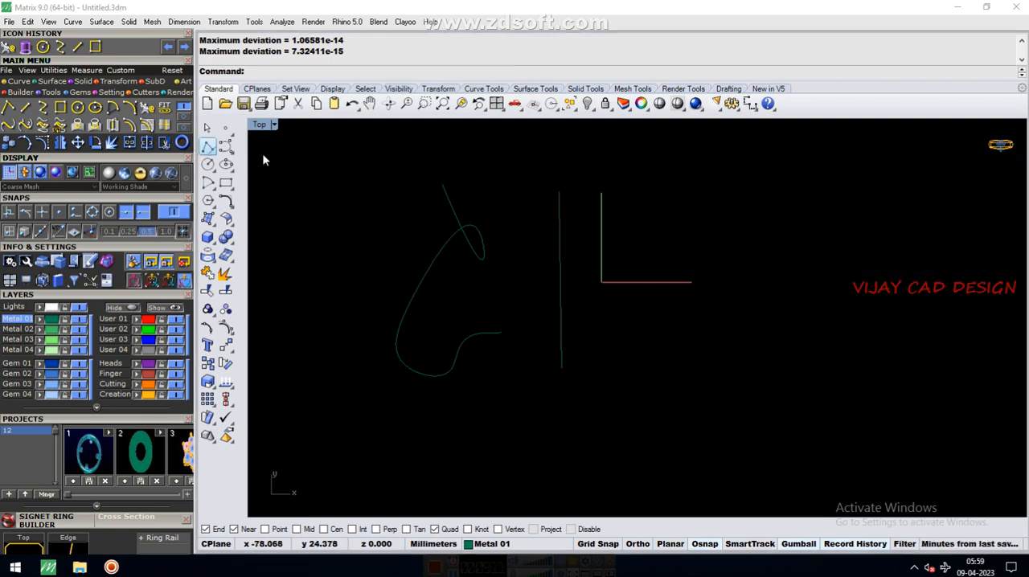
Show the rebuilt line's control points and bend its upper half by moving the top point right, the second left and the third right
click(560, 298)
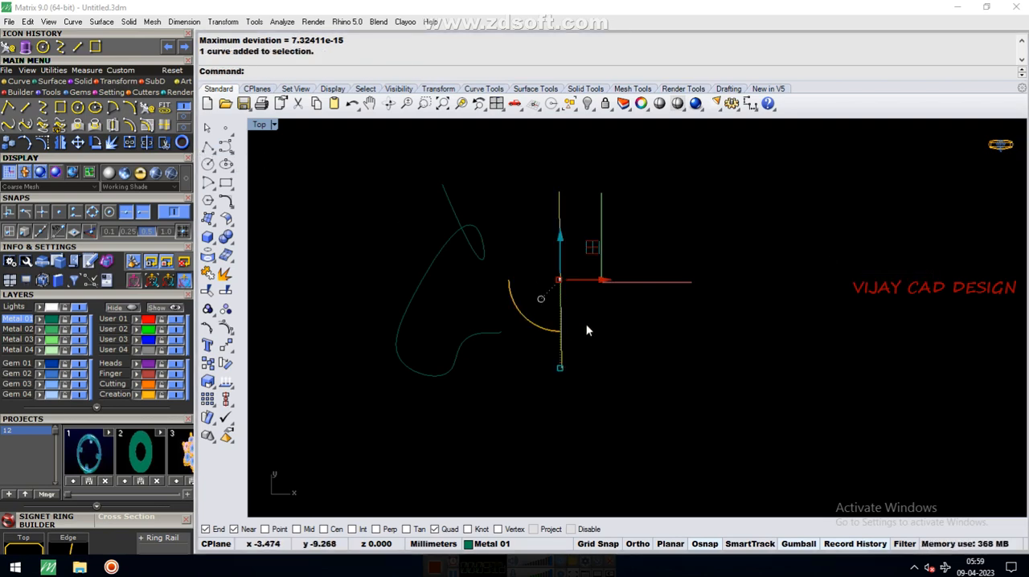
click(587, 324)
click(559, 300)
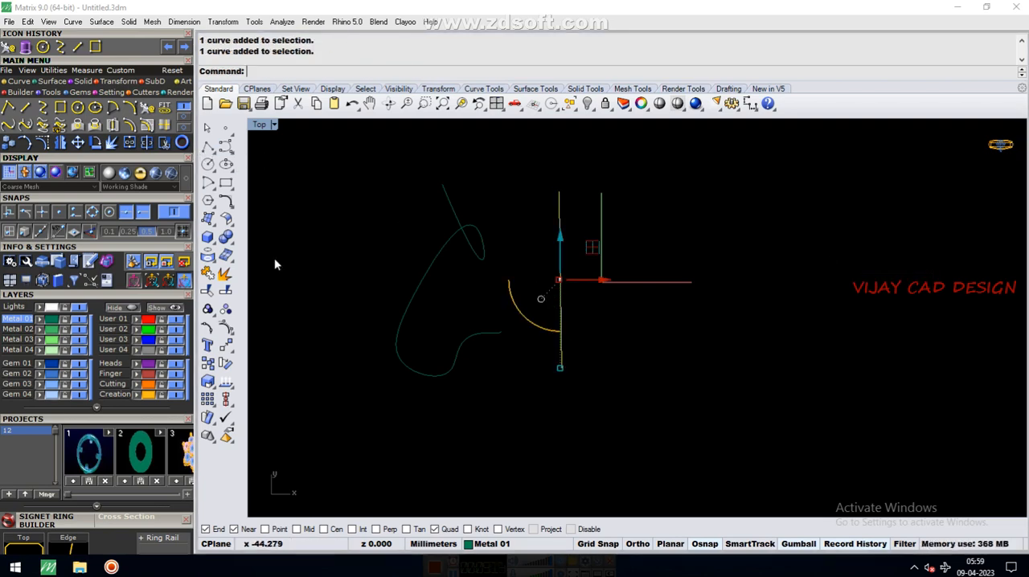
click(49, 143)
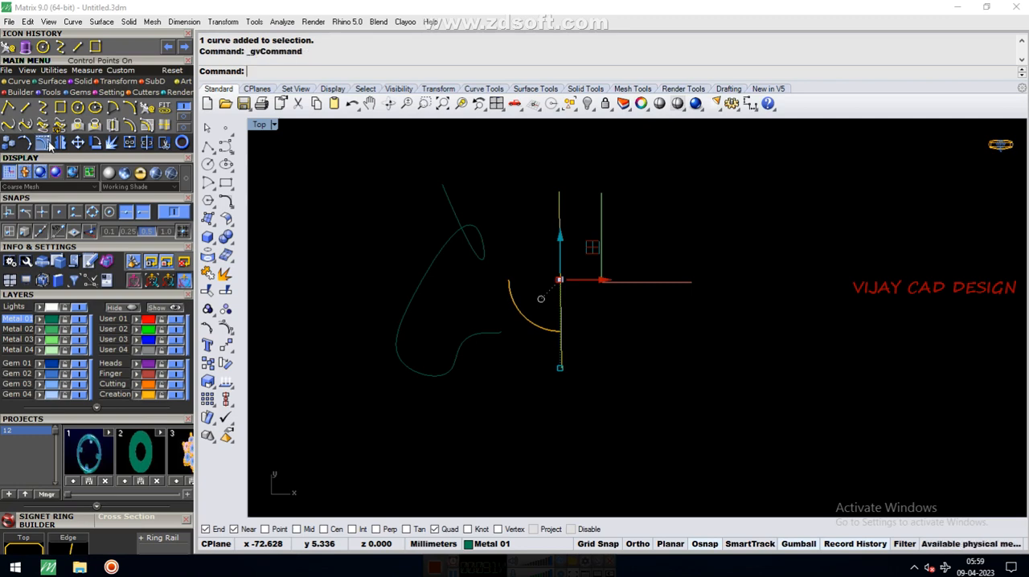
drag(568, 203, 568, 203)
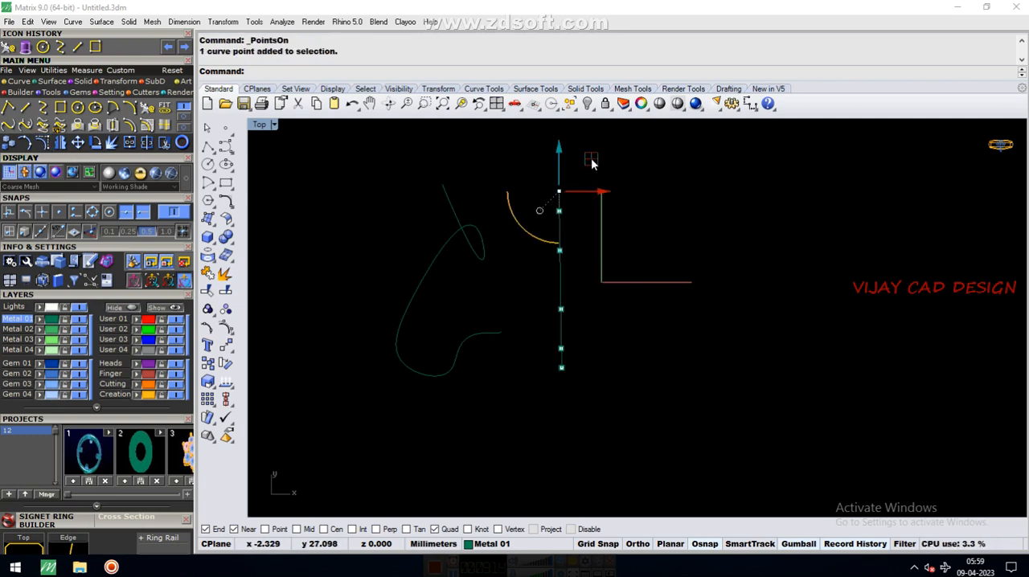
drag(591, 159, 638, 179)
drag(537, 198, 577, 229)
drag(588, 177, 548, 147)
drag(551, 242, 631, 246)
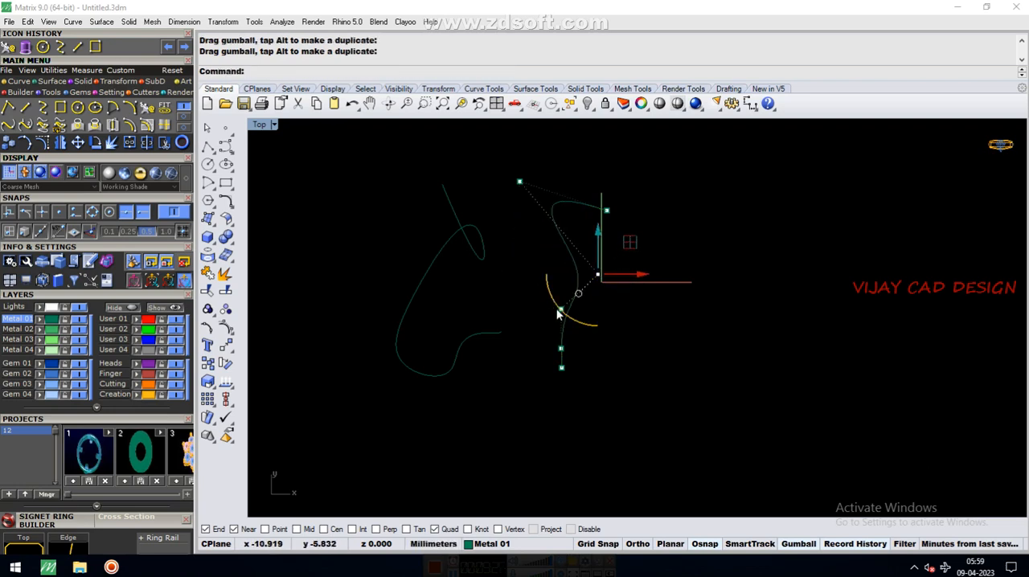
Bend the line's lower half by moving its fourth control point right and its fifth point right and down
click(557, 308)
click(522, 275)
scroll(561, 331, up, 2)
drag(538, 288, 584, 313)
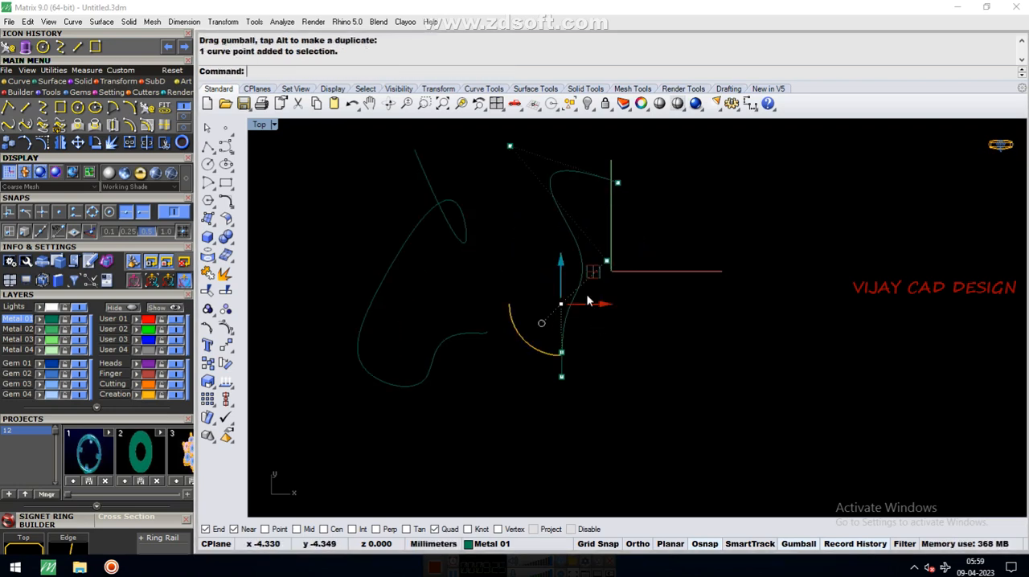
drag(595, 272, 703, 285)
drag(536, 329, 593, 367)
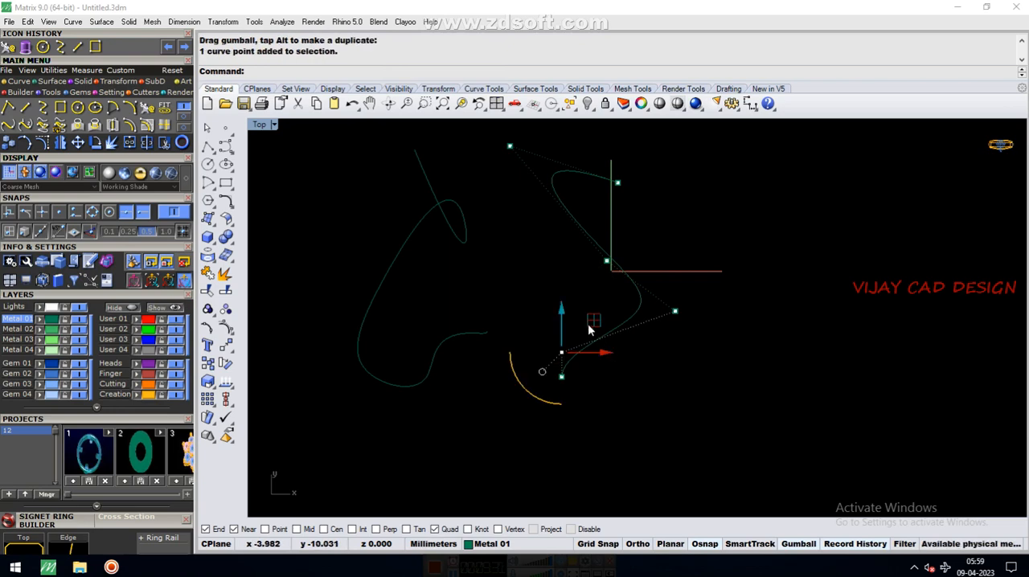
drag(589, 323, 688, 411)
scroll(594, 233, down, 2)
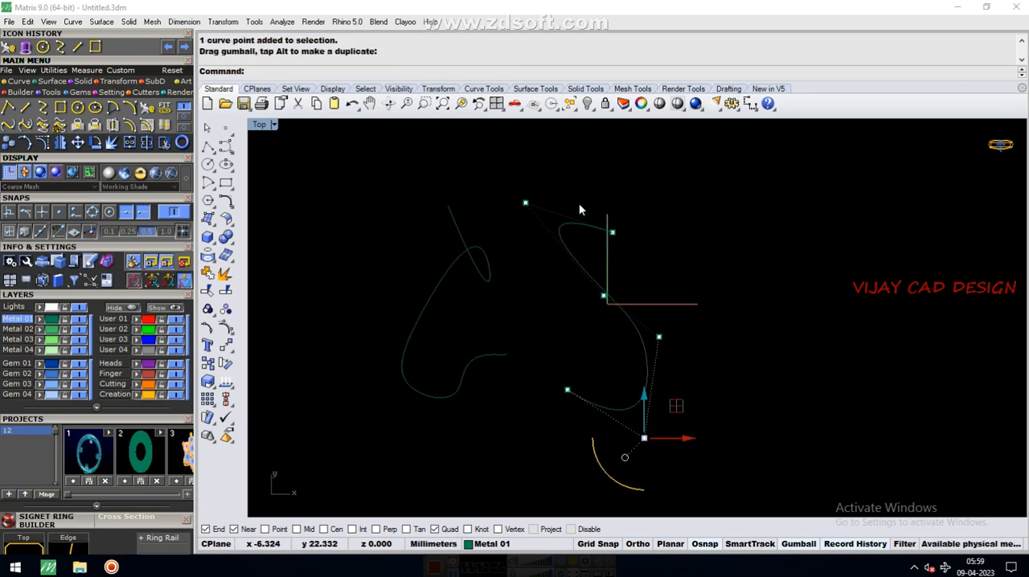
Refine the S shape by moving the top end point right and the third control point down and left, then hide the points
drag(579, 203, 708, 226)
drag(570, 280, 628, 322)
drag(631, 266, 616, 306)
key(Escape)
scroll(583, 248, down, 8)
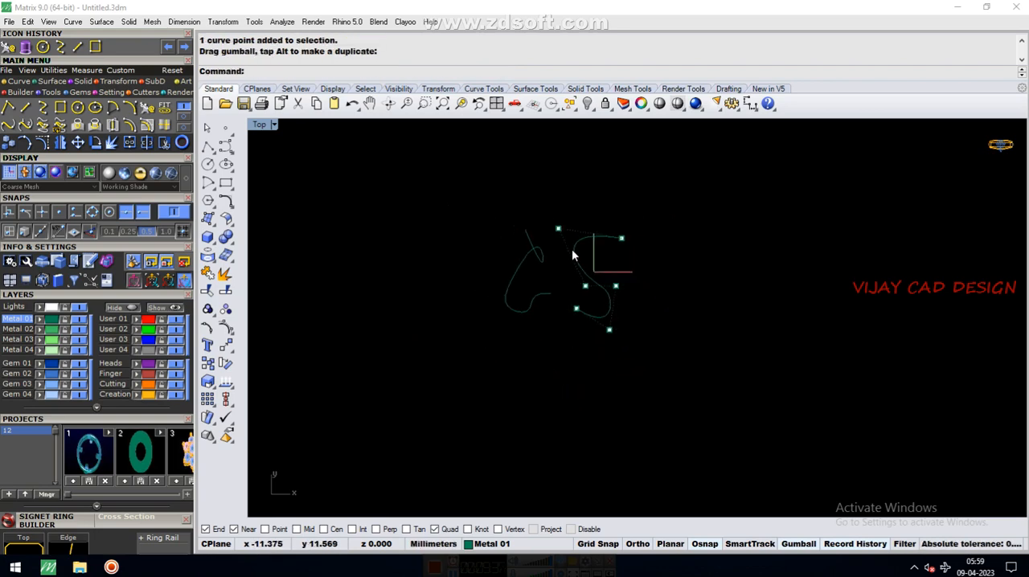
key(Escape)
Delete both curves and undo the deletion
drag(456, 196, 723, 475)
key(Delete)
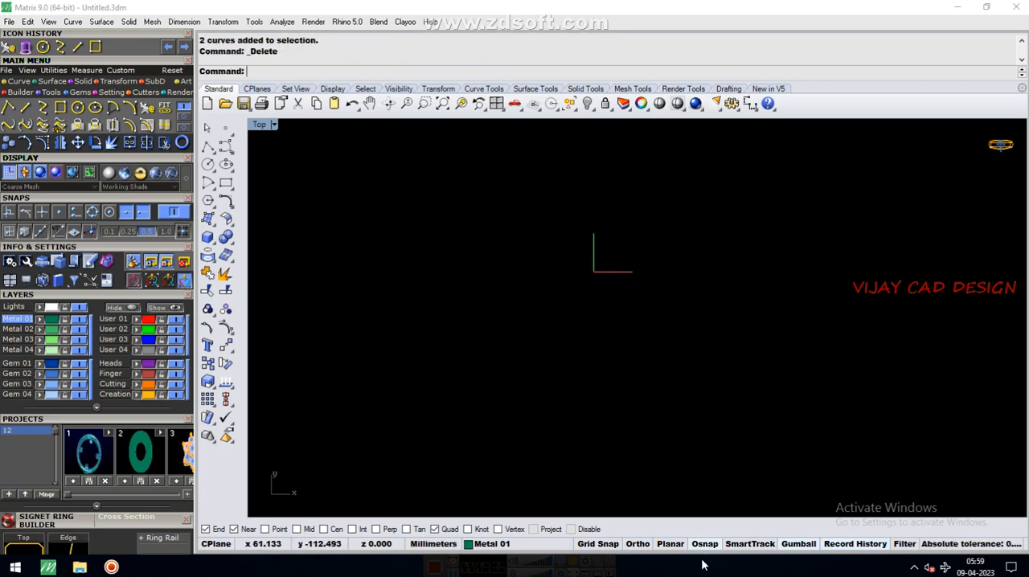
key(ctrl+z)
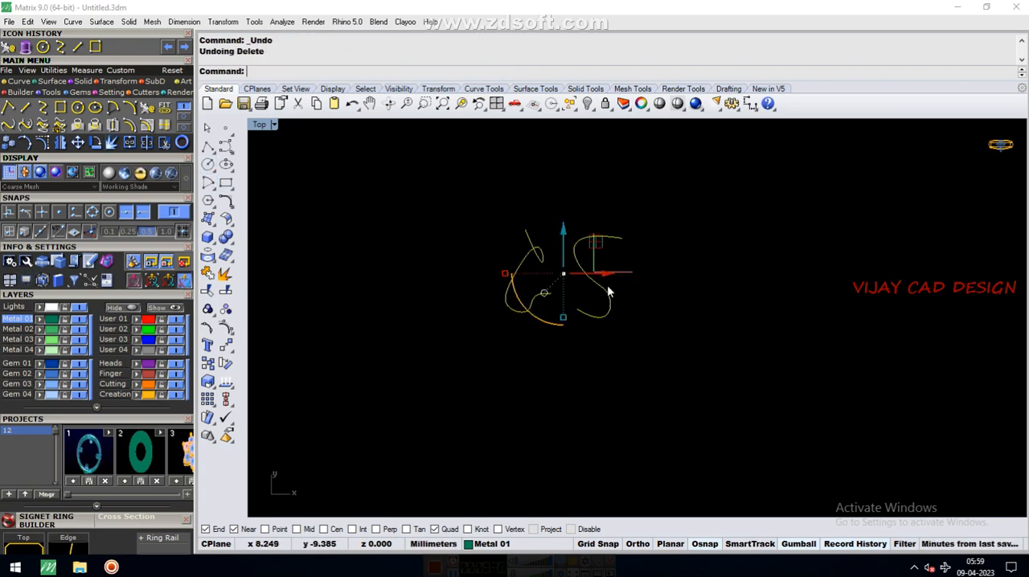
Delete only the looped curve beside the S-shaped curve
scroll(569, 278, up, 4)
key(Escape)
drag(463, 198, 554, 360)
key(Delete)
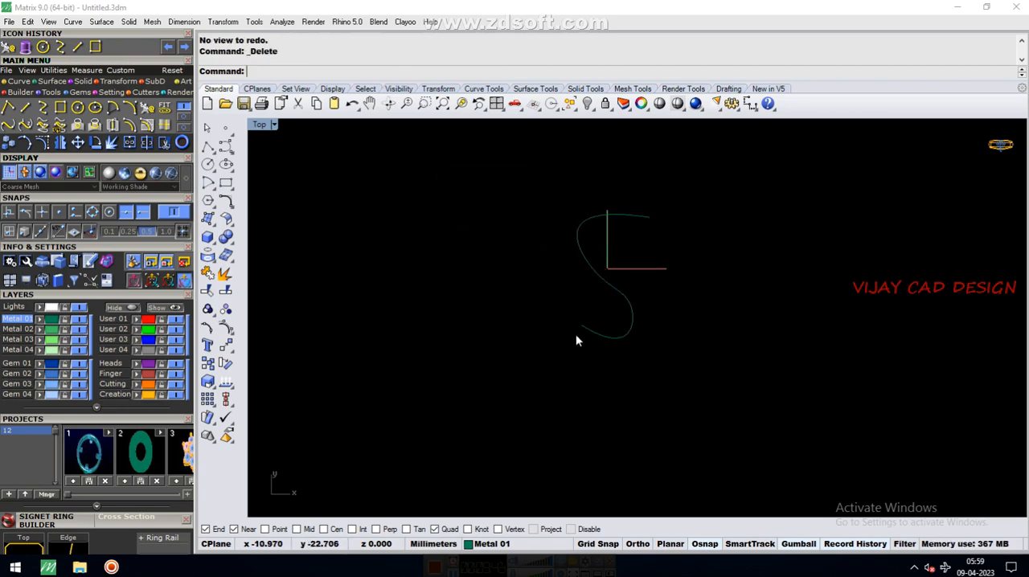
Move the S-shaped curve left, clear of the vertical axis, and deselect it
click(580, 330)
scroll(584, 242, up, 4)
drag(658, 292, 565, 288)
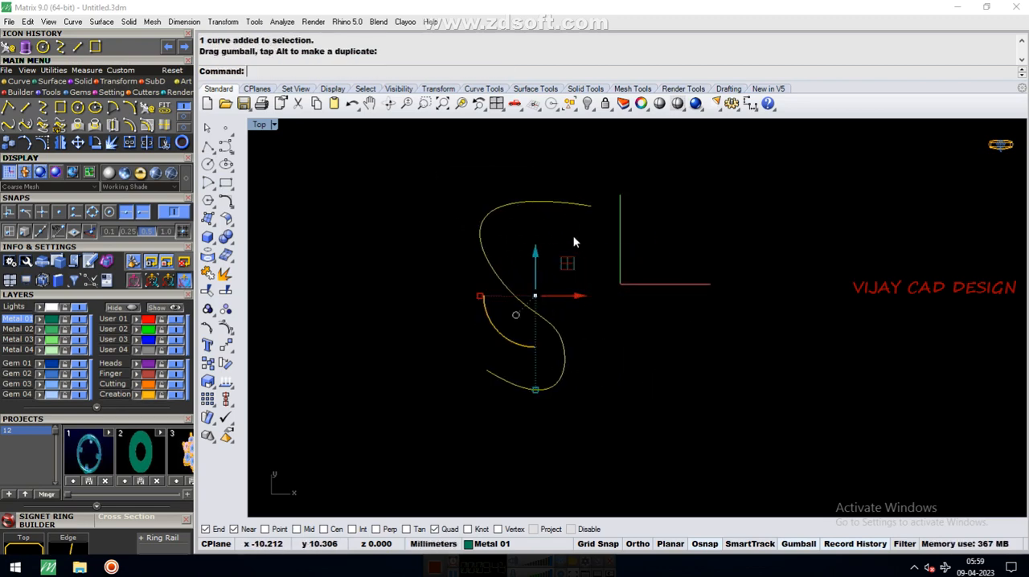
click(574, 241)
Mirror the S-shaped curve as a copy, starting the mirror plane at the curve's lower end point
scroll(574, 241, down, 4)
scroll(525, 344, up, 2)
click(522, 327)
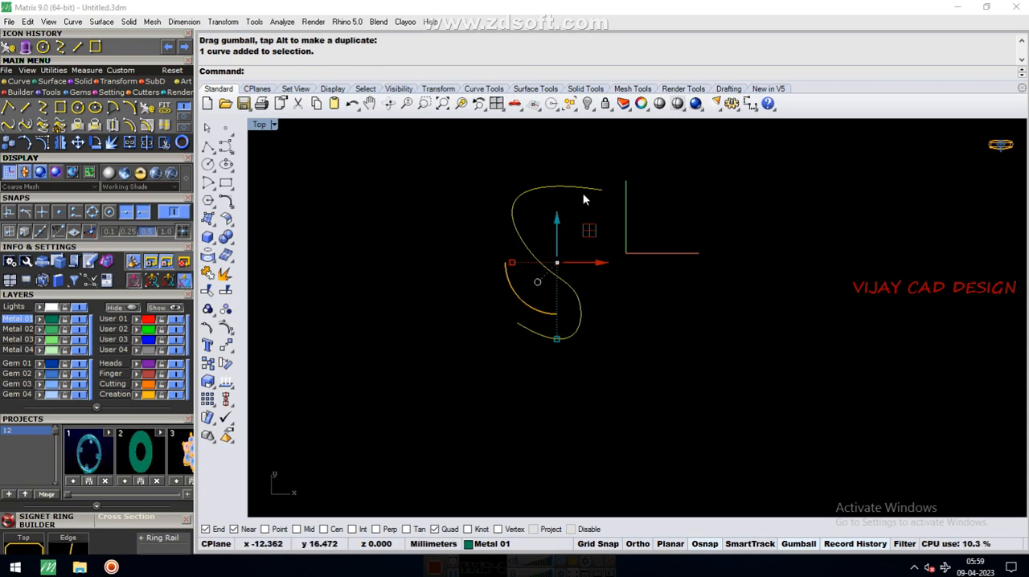
click(59, 142)
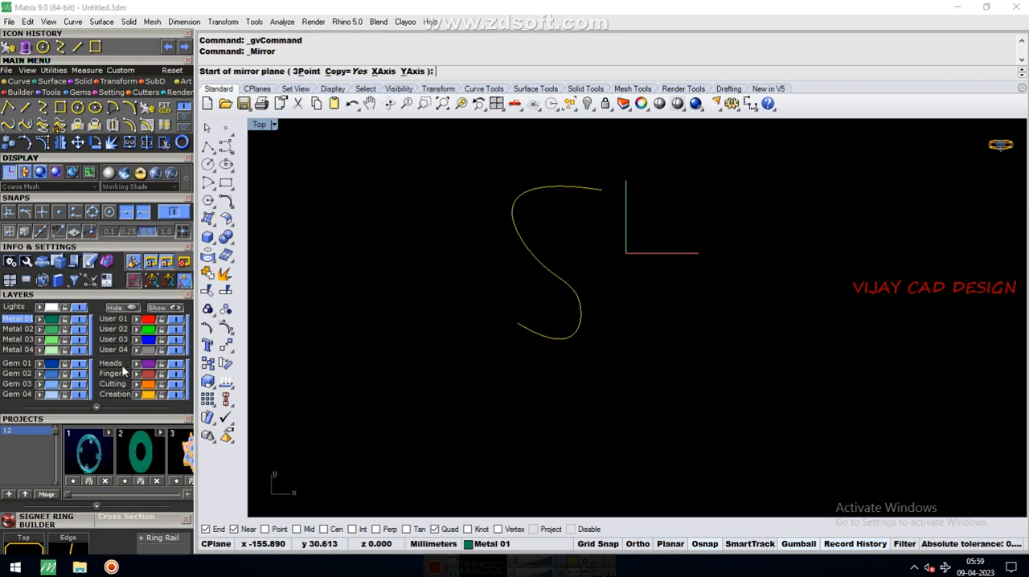
click(526, 317)
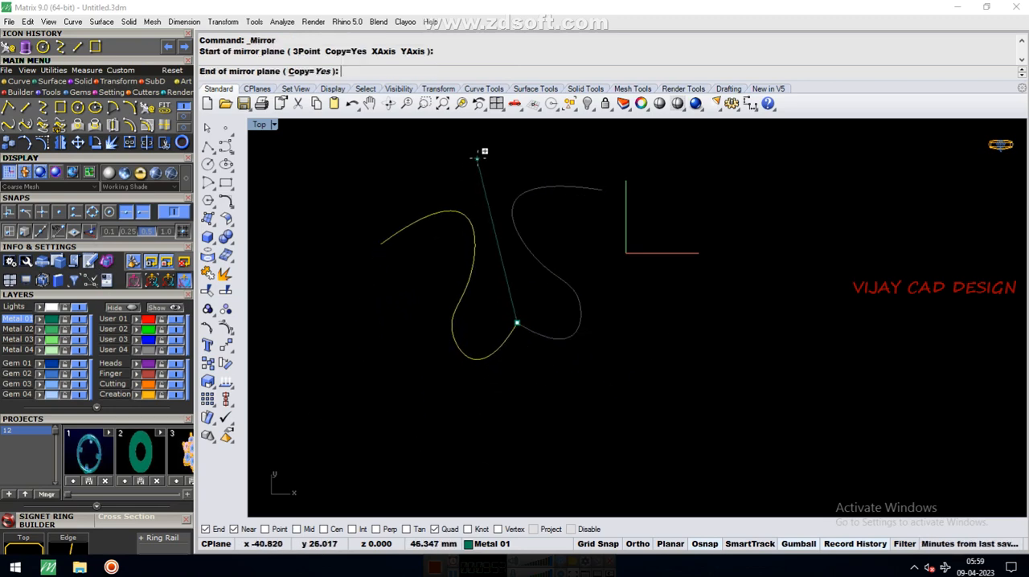